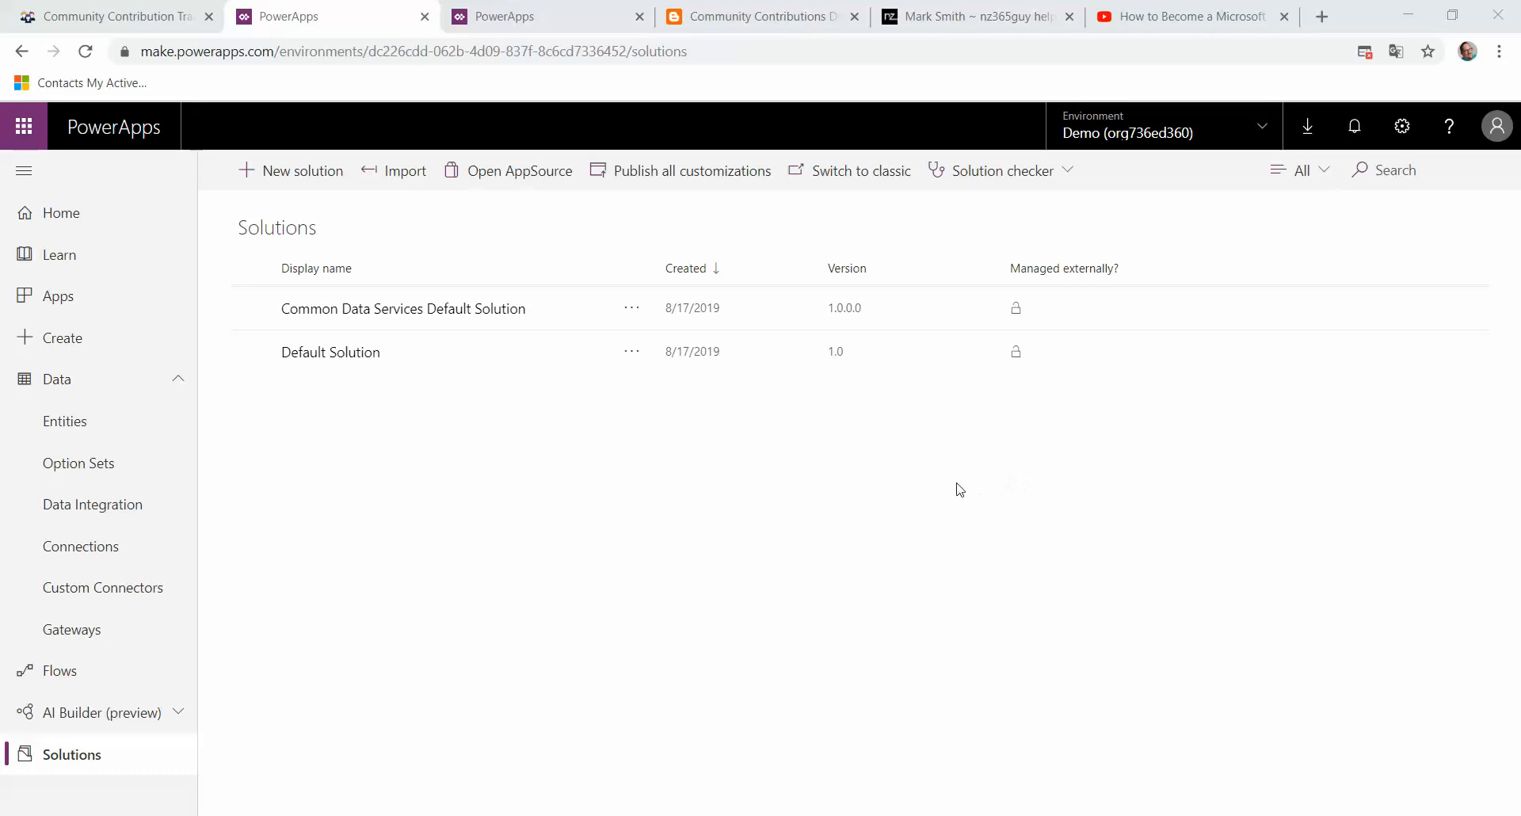
Step: Review the Community Contribution Tracker download page and its description of the solution package
{"action": "left_click", "coordinate": [111, 16]}
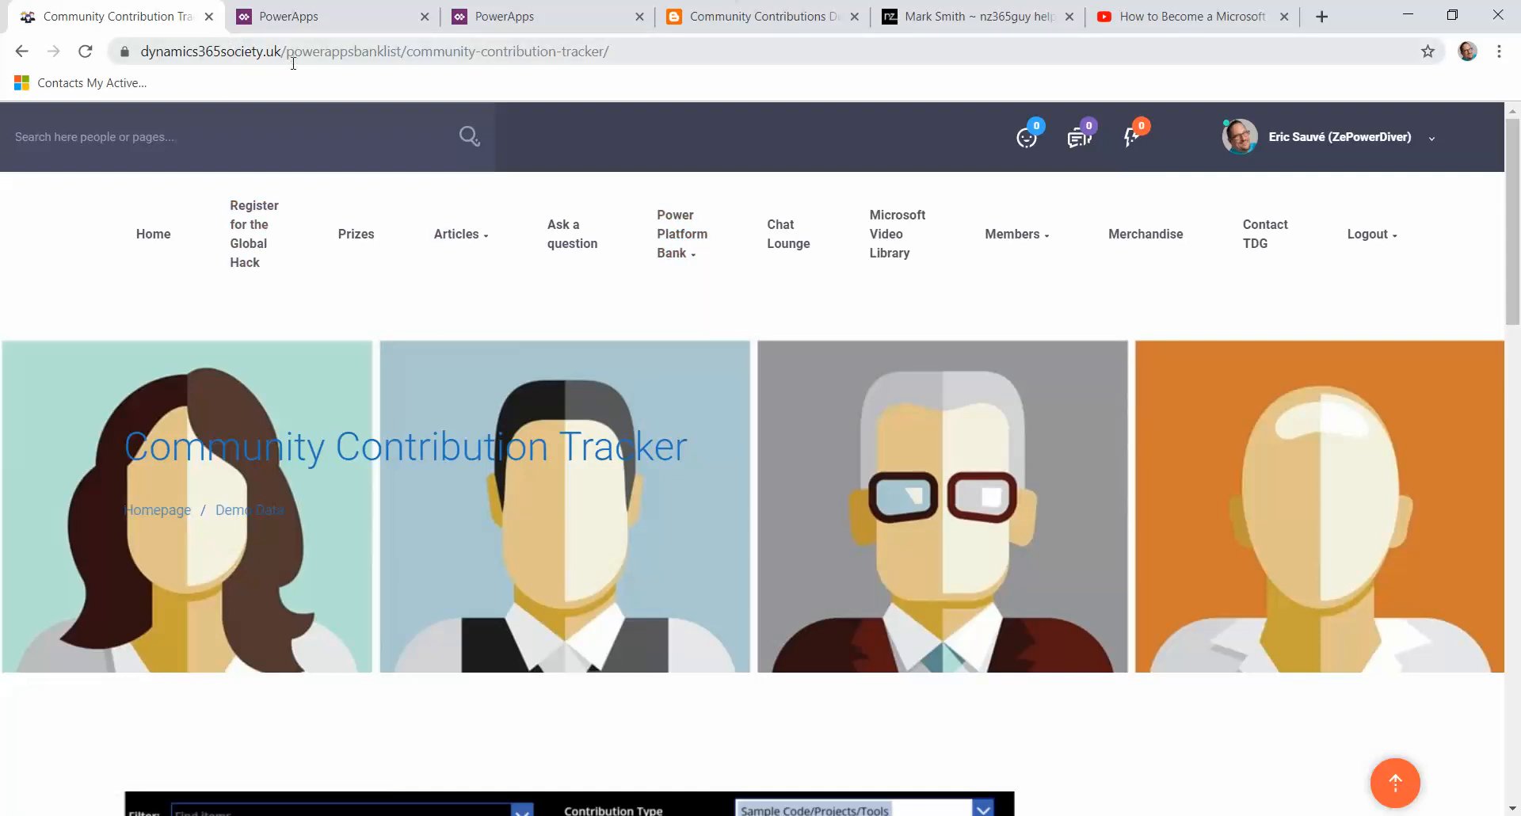
{"action": "scroll", "coordinate": [607, 557], "scroll_direction": "down", "scroll_amount": 12}
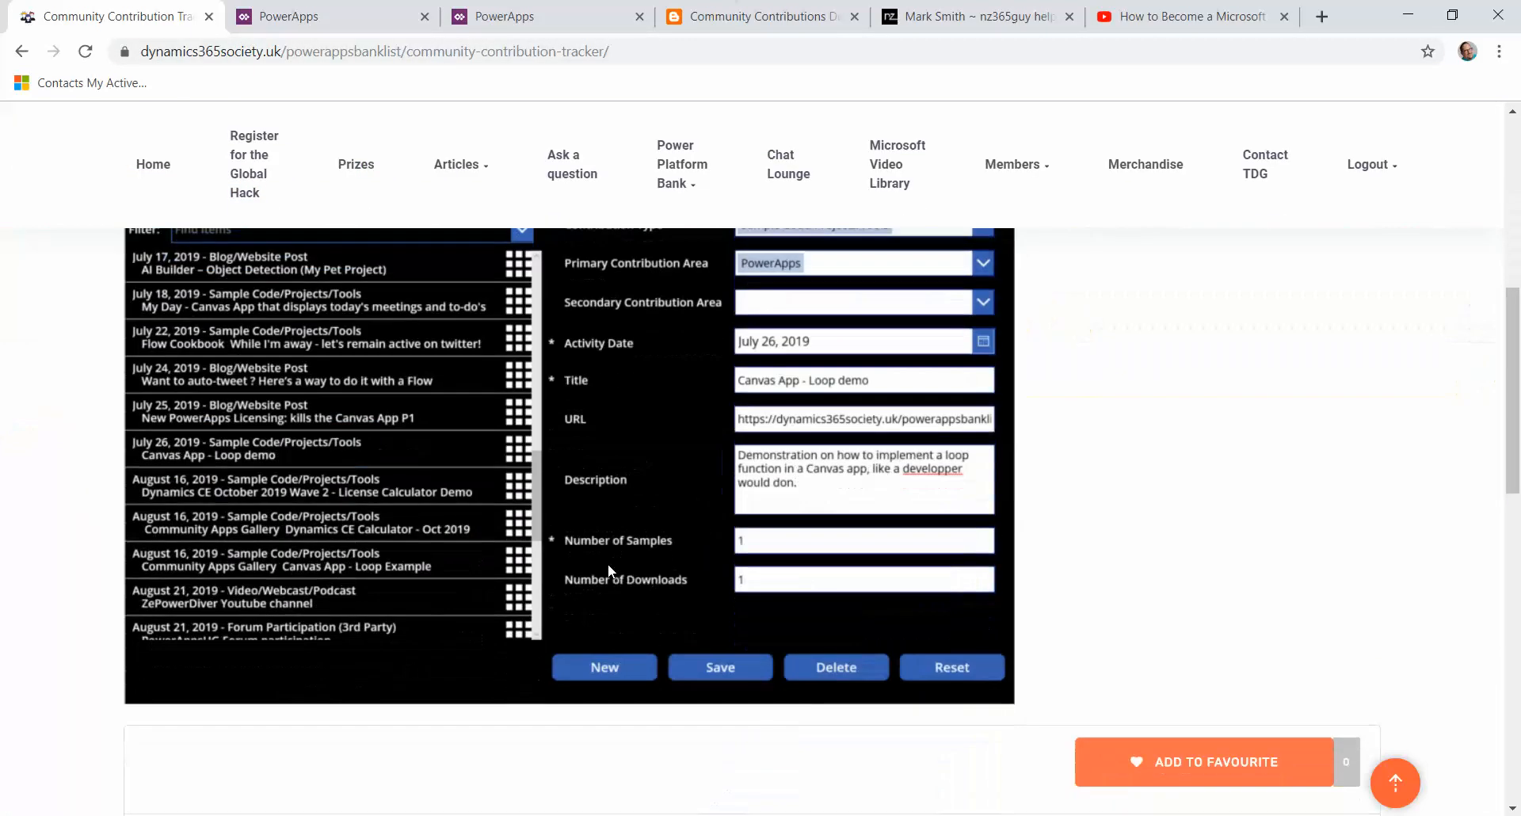
{"action": "scroll", "coordinate": [613, 580], "scroll_direction": "down", "scroll_amount": 1}
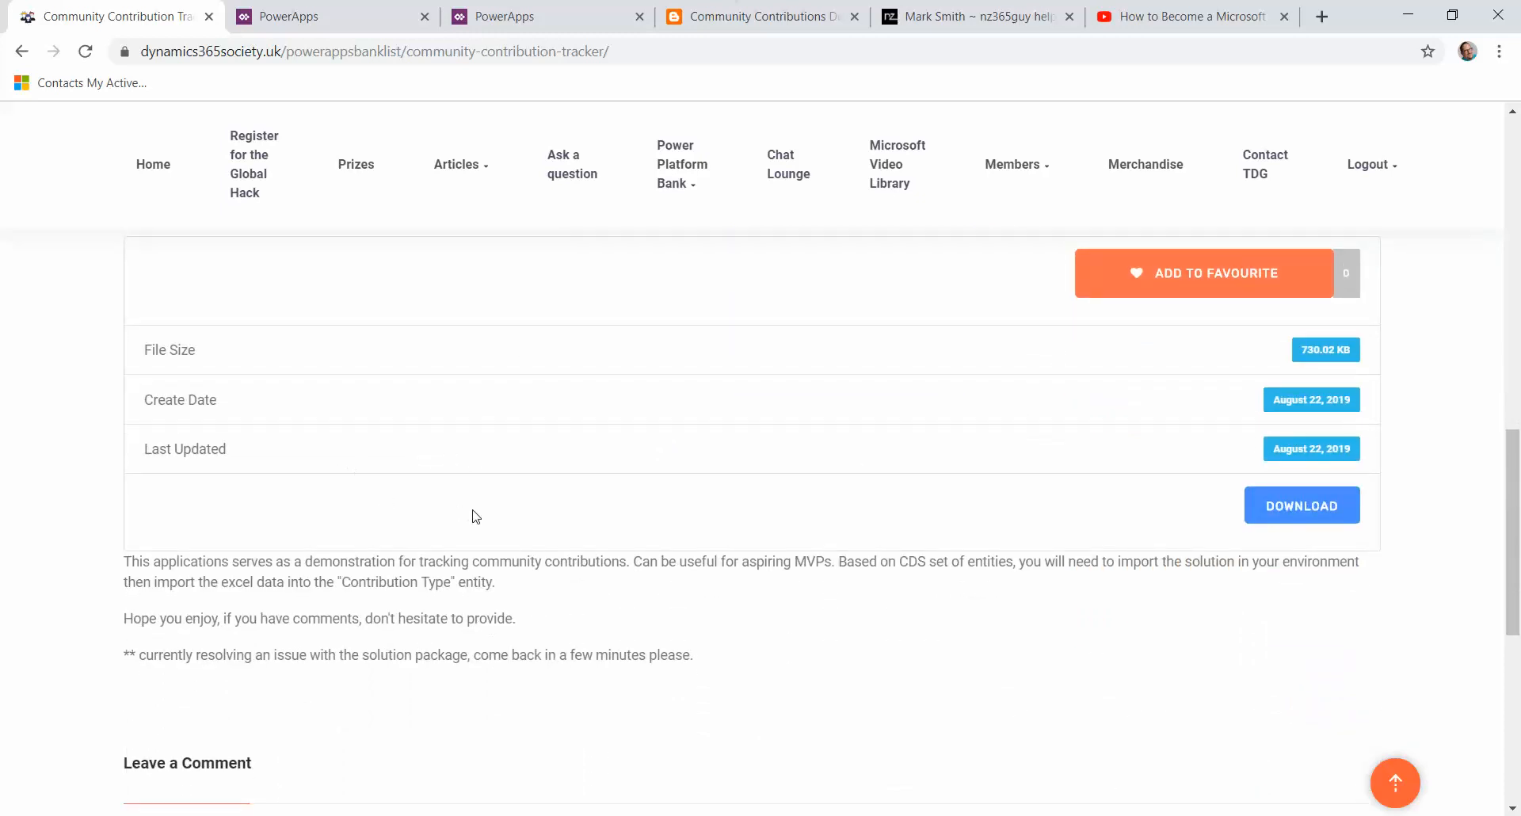
{"action": "scroll", "coordinate": [475, 516], "scroll_direction": "up", "scroll_amount": 4}
{"action": "scroll", "coordinate": [486, 519], "scroll_direction": "down", "scroll_amount": 7}
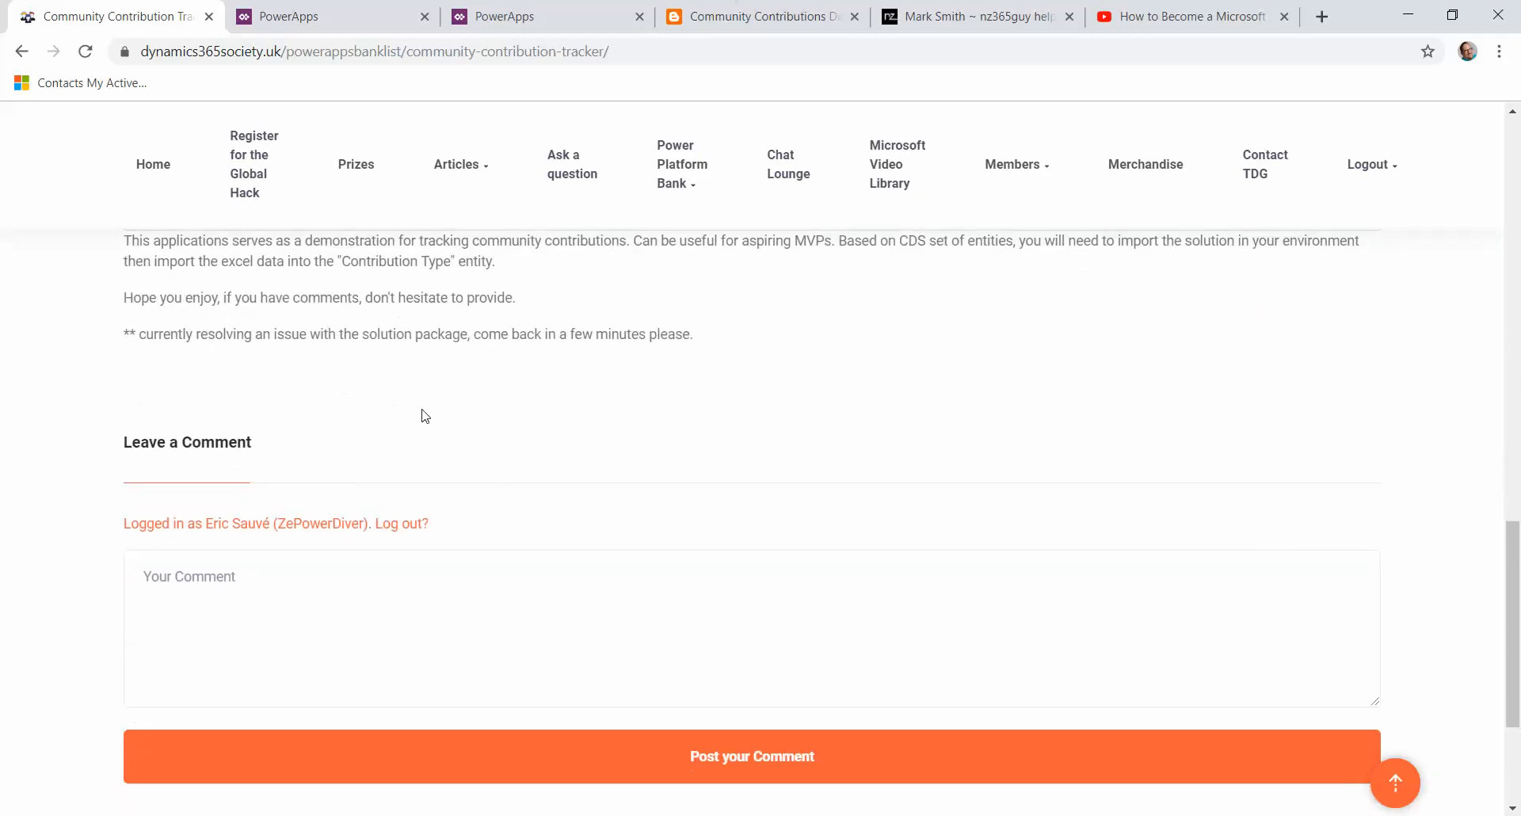
{"action": "scroll", "coordinate": [431, 416], "scroll_direction": "up", "scroll_amount": 12}
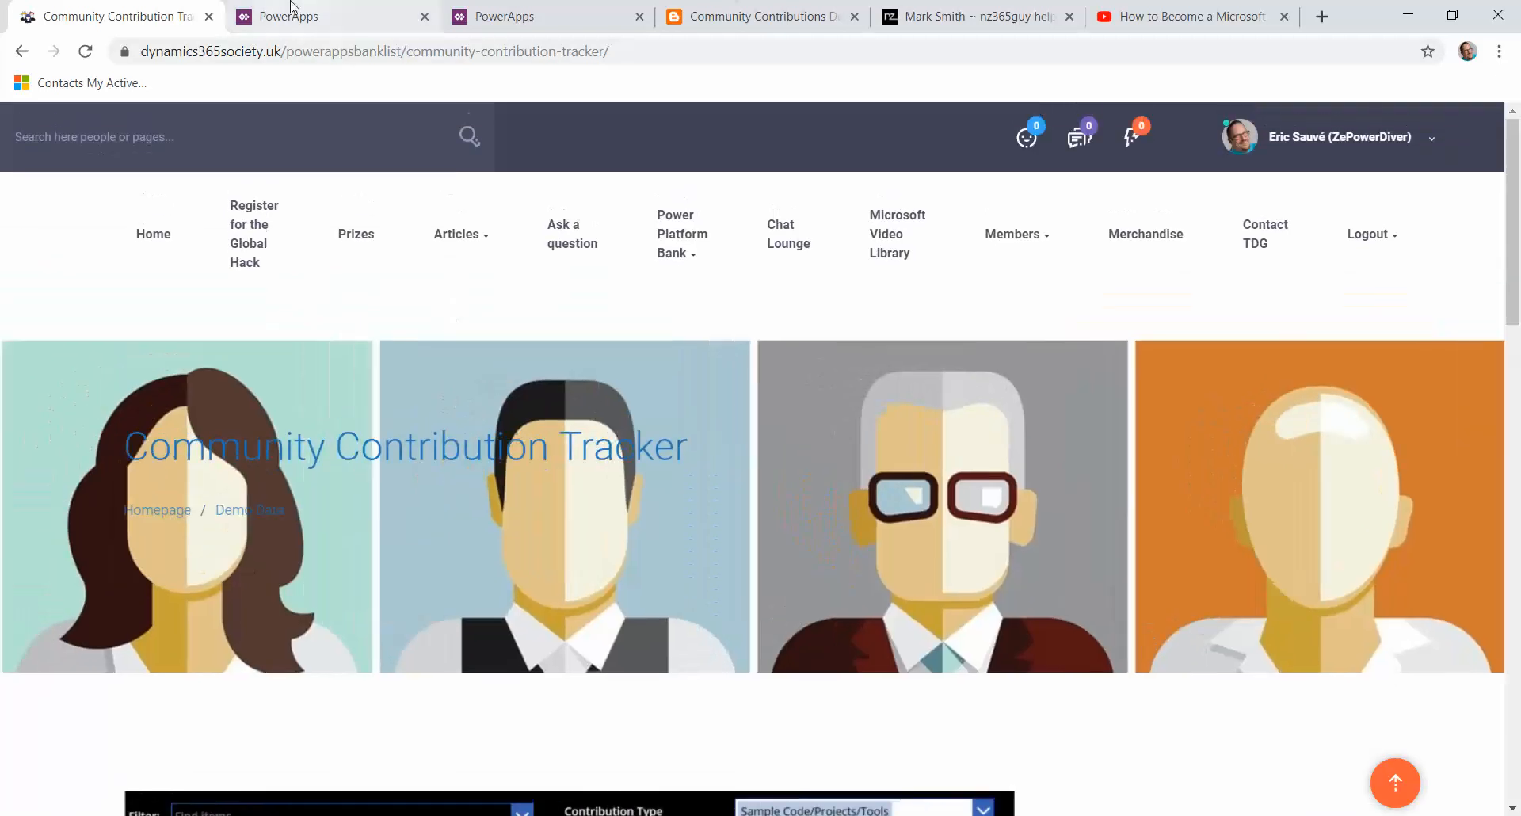
Step: Import the solution file AspiringMVP_1_0_0_2 from the MVPTrack downloads folder into the environment
{"action": "left_click", "coordinate": [295, 14]}
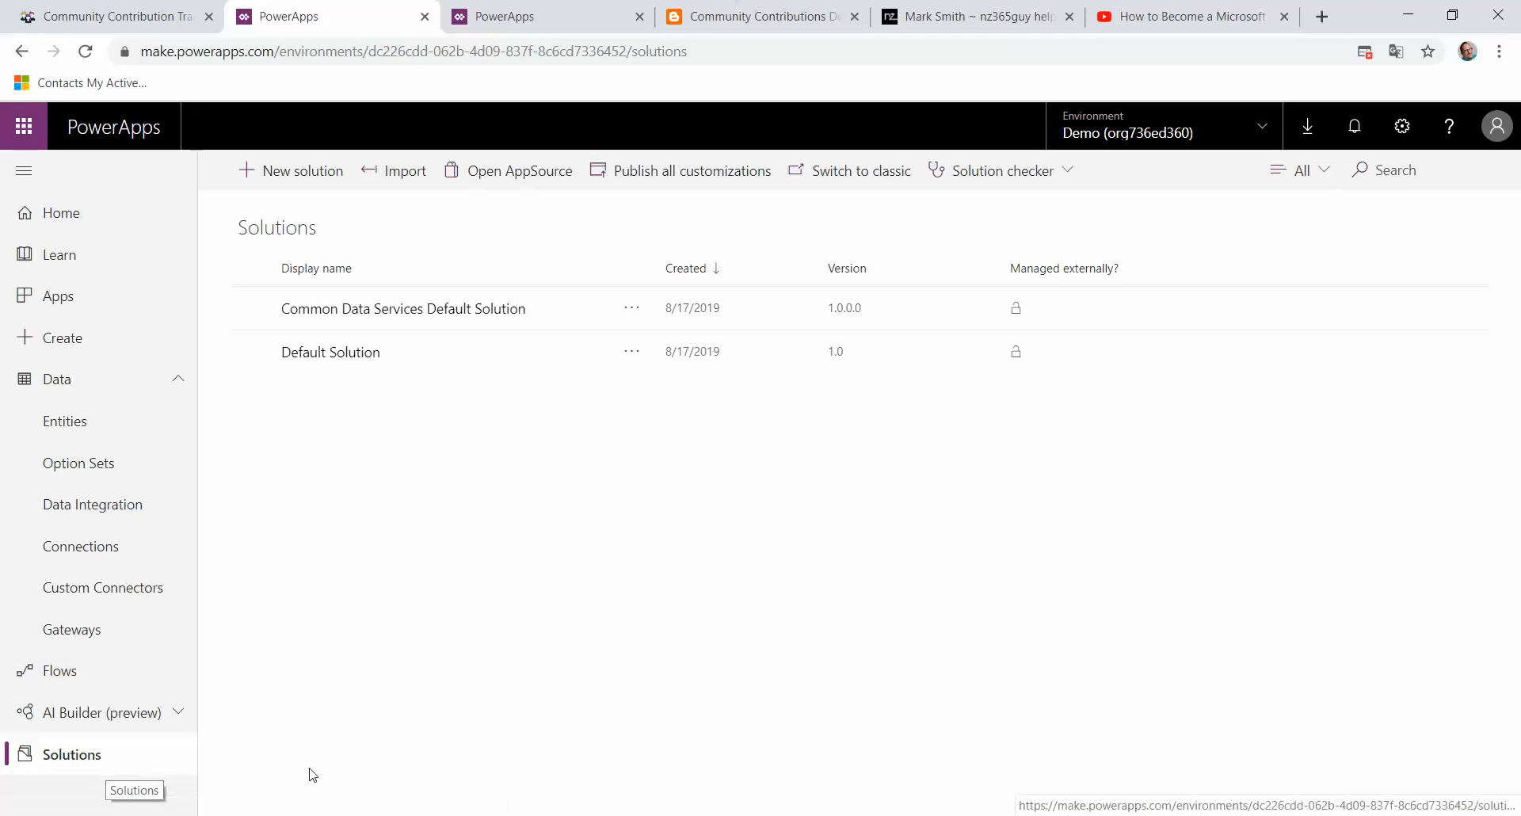
{"action": "left_click", "coordinate": [392, 174]}
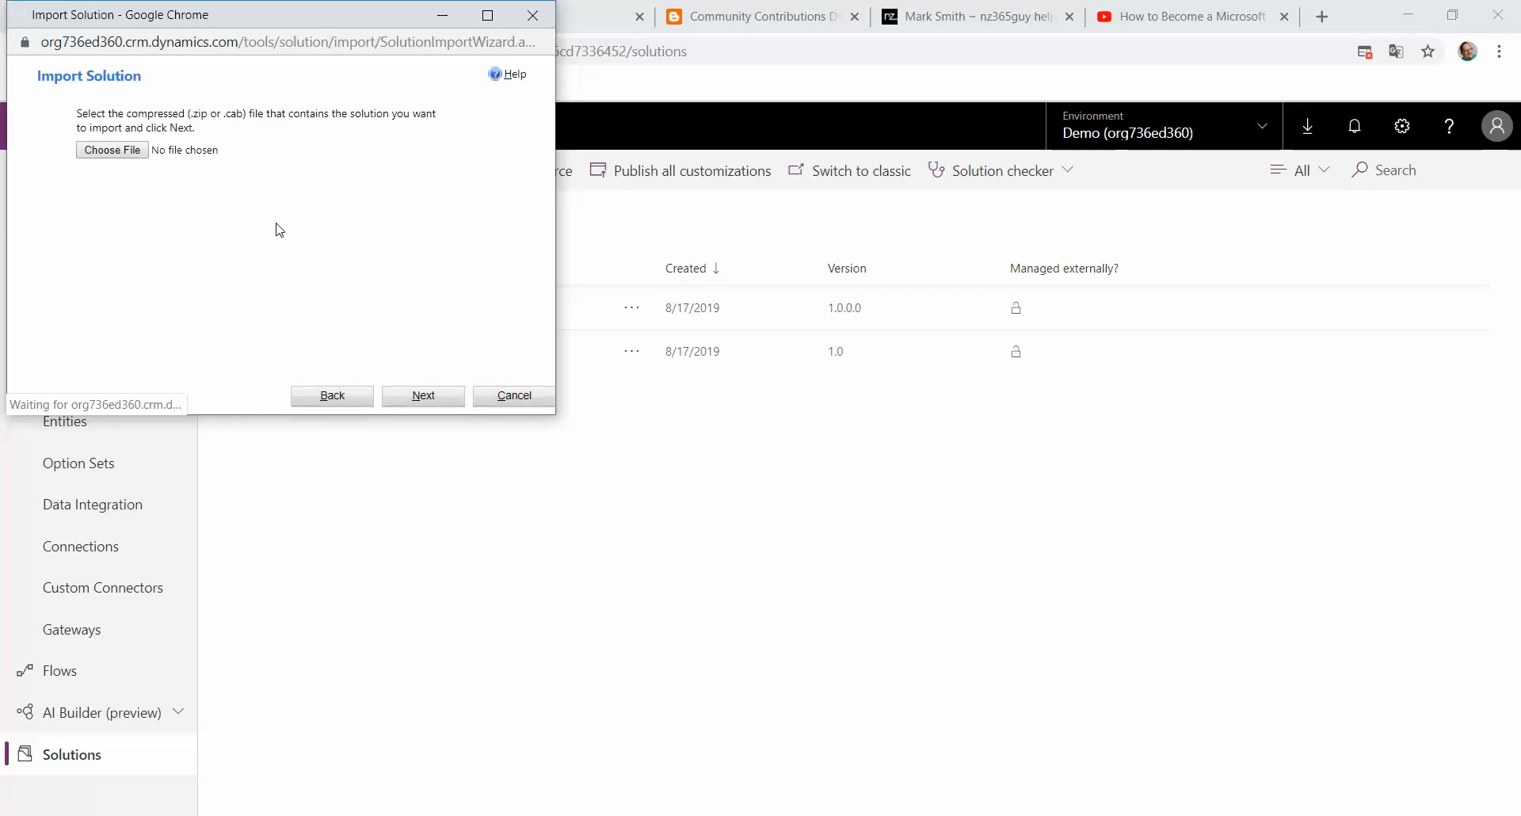
{"action": "left_click", "coordinate": [113, 150]}
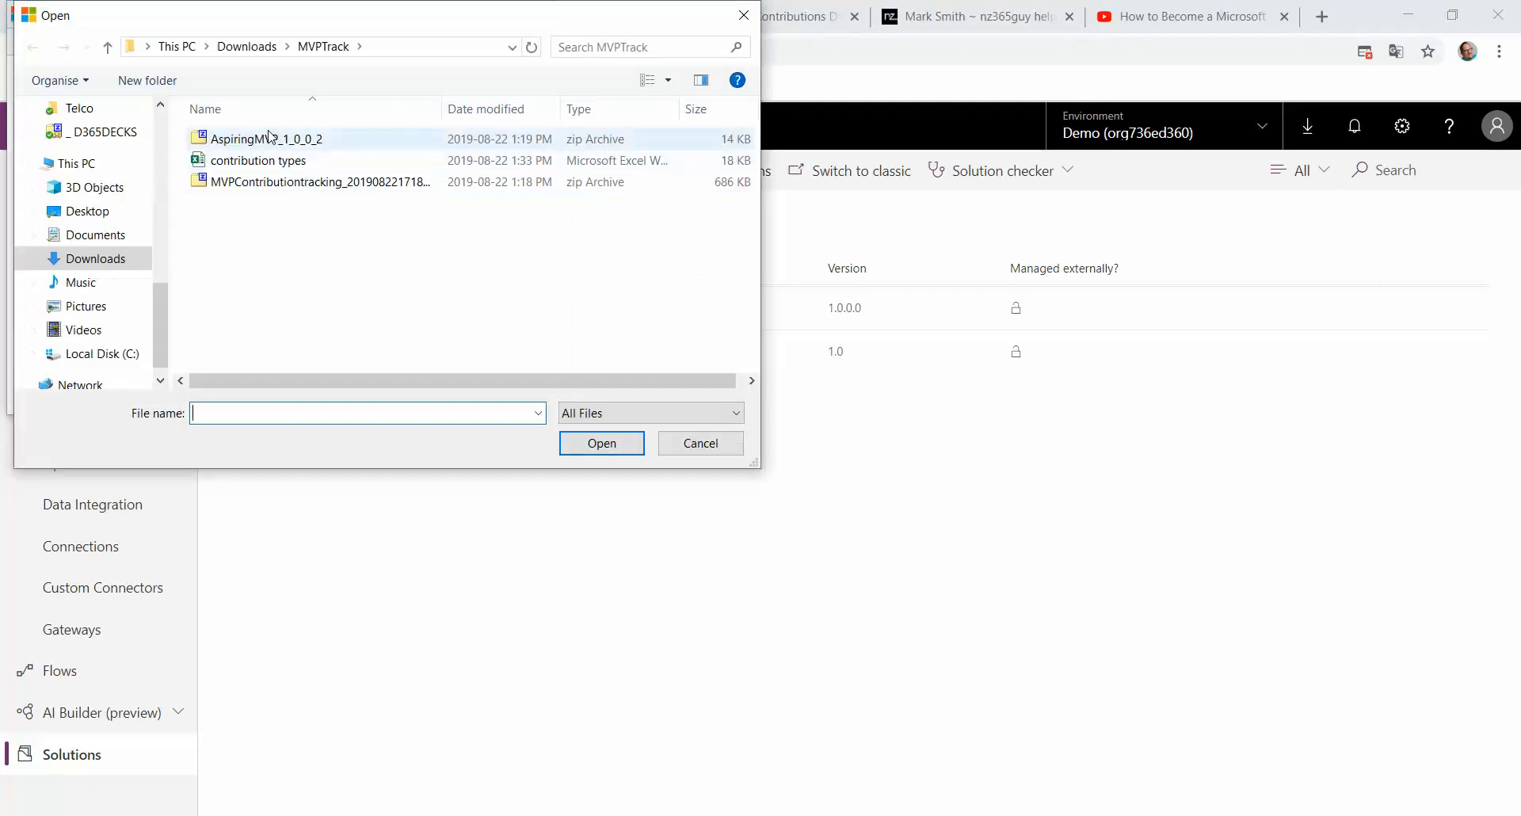
{"action": "left_click", "coordinate": [287, 139]}
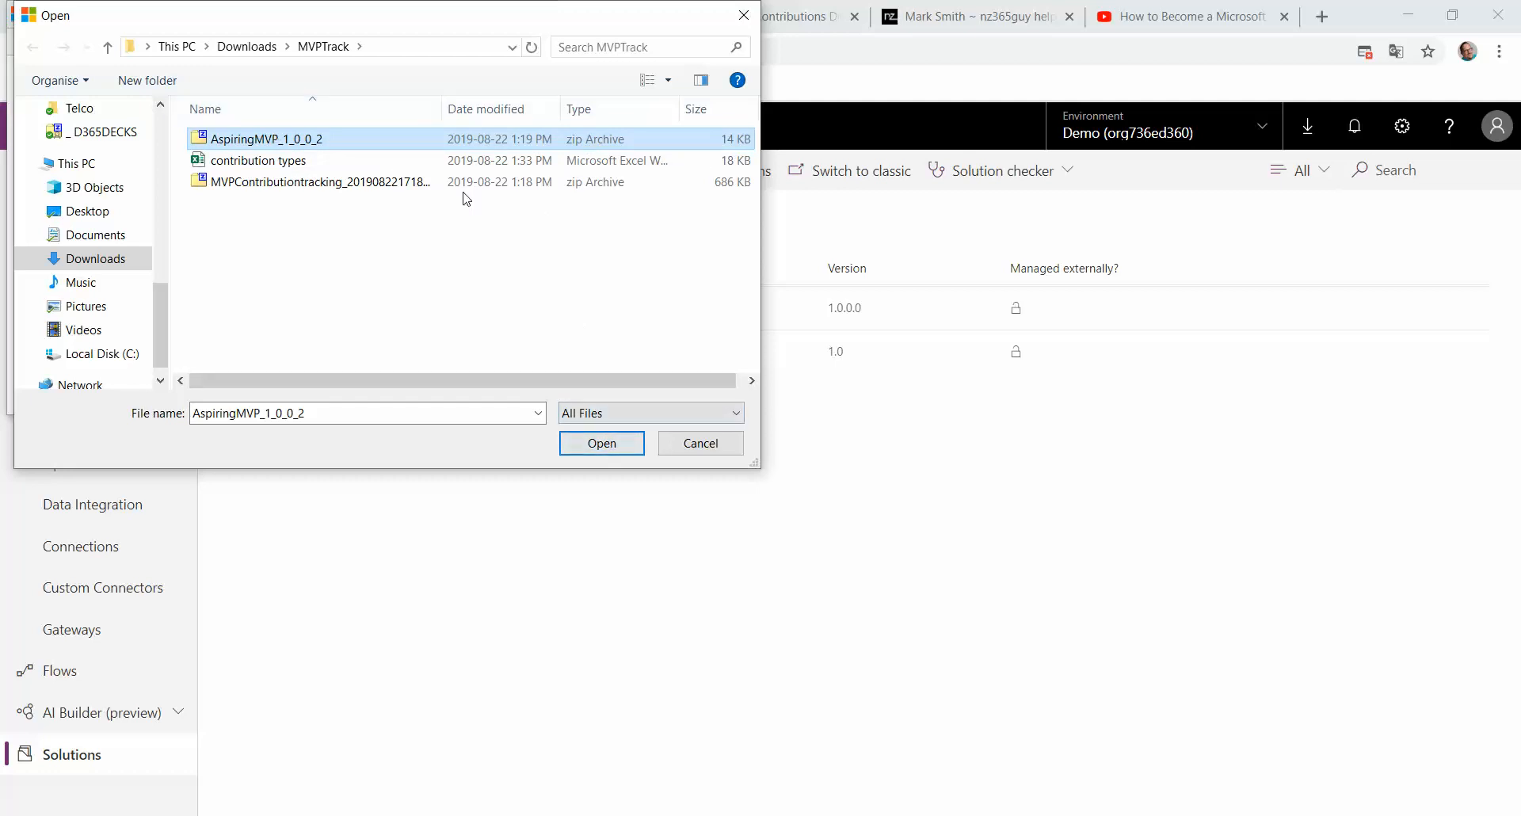
{"action": "left_click", "coordinate": [618, 448]}
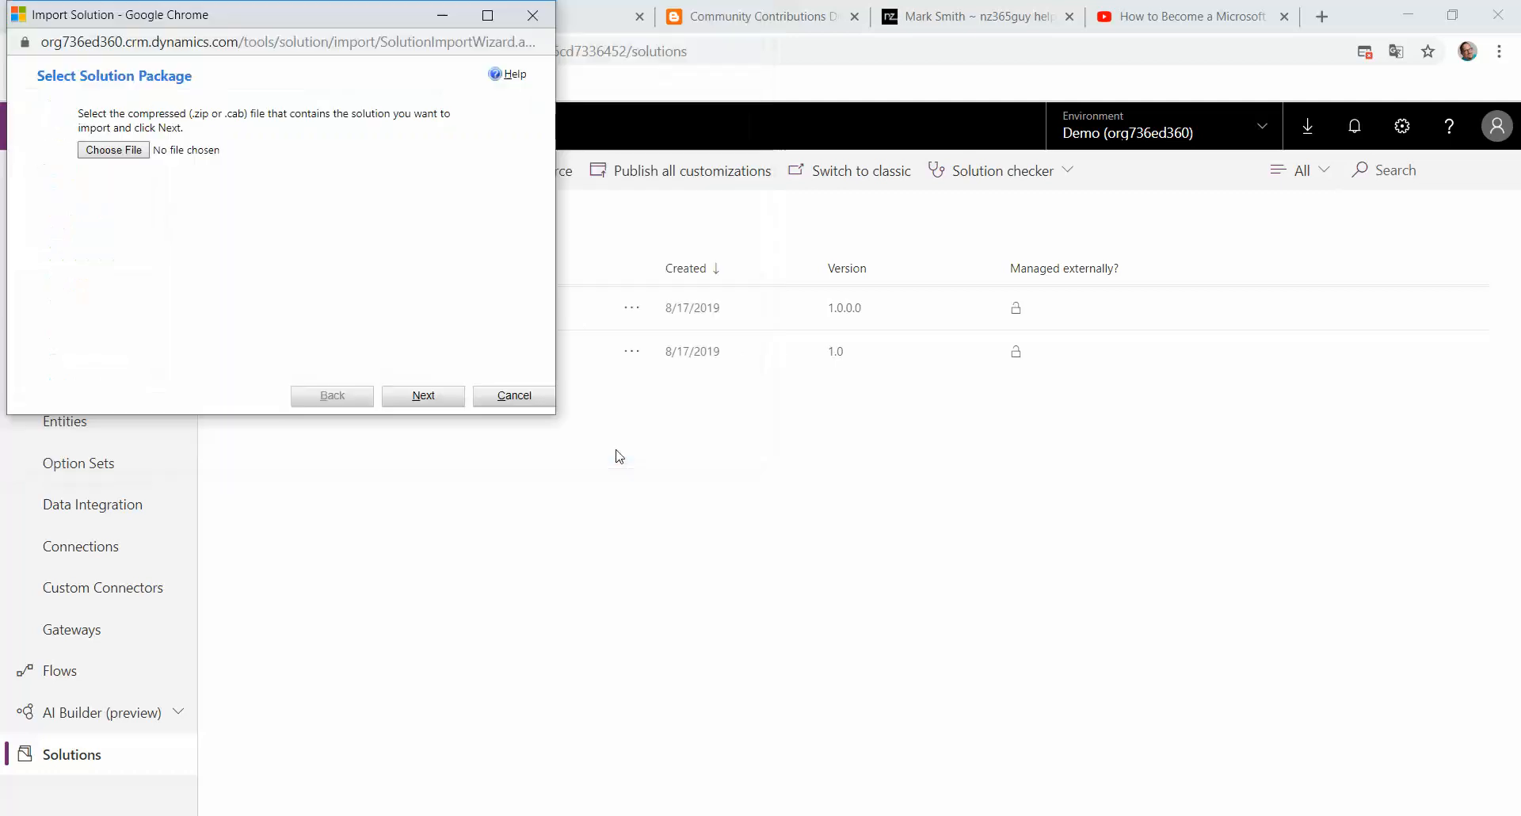
{"action": "left_click", "coordinate": [422, 404]}
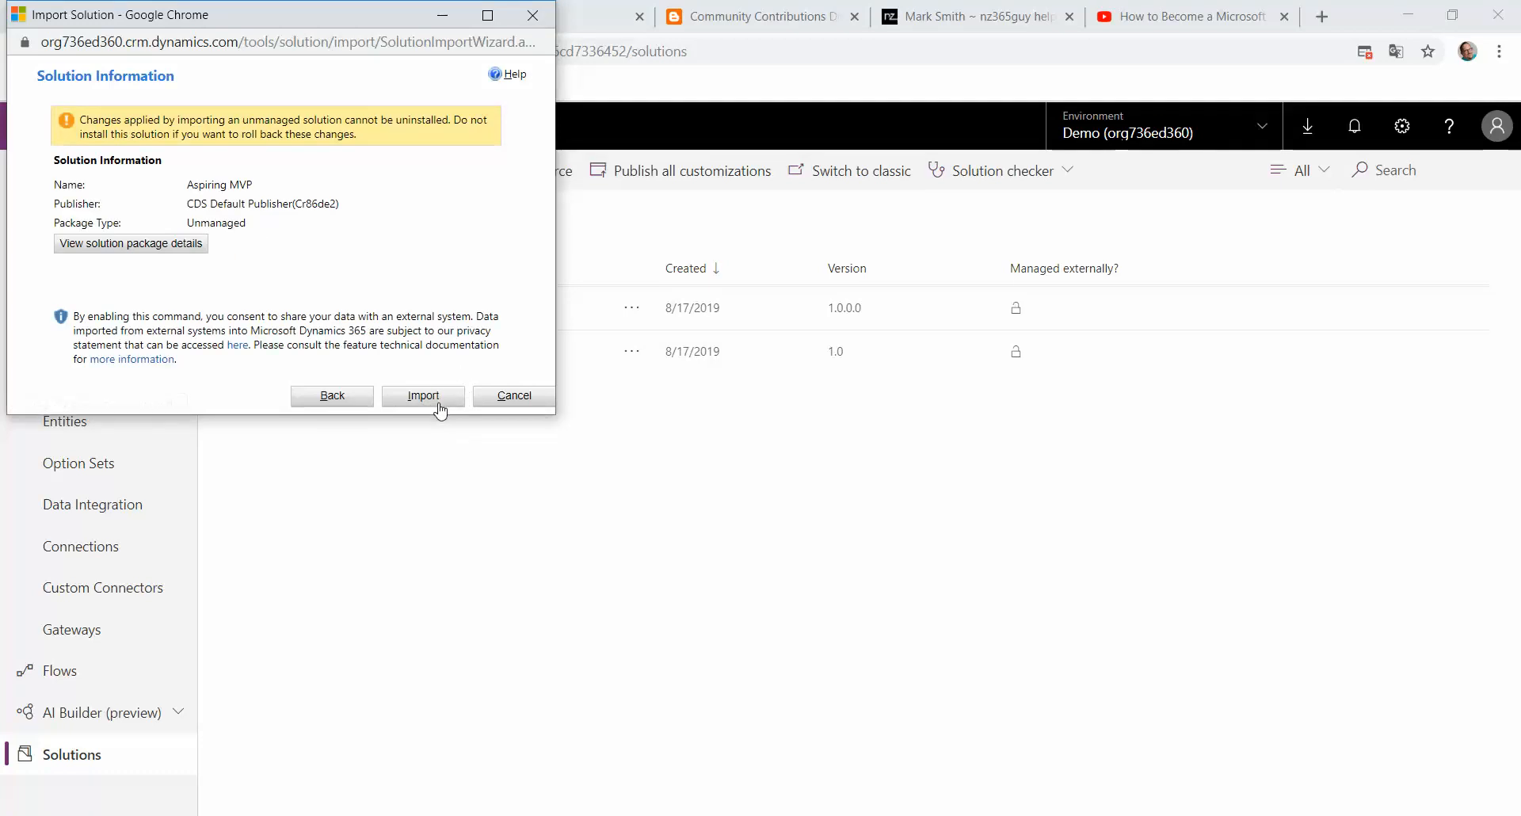
{"action": "left_click", "coordinate": [440, 403]}
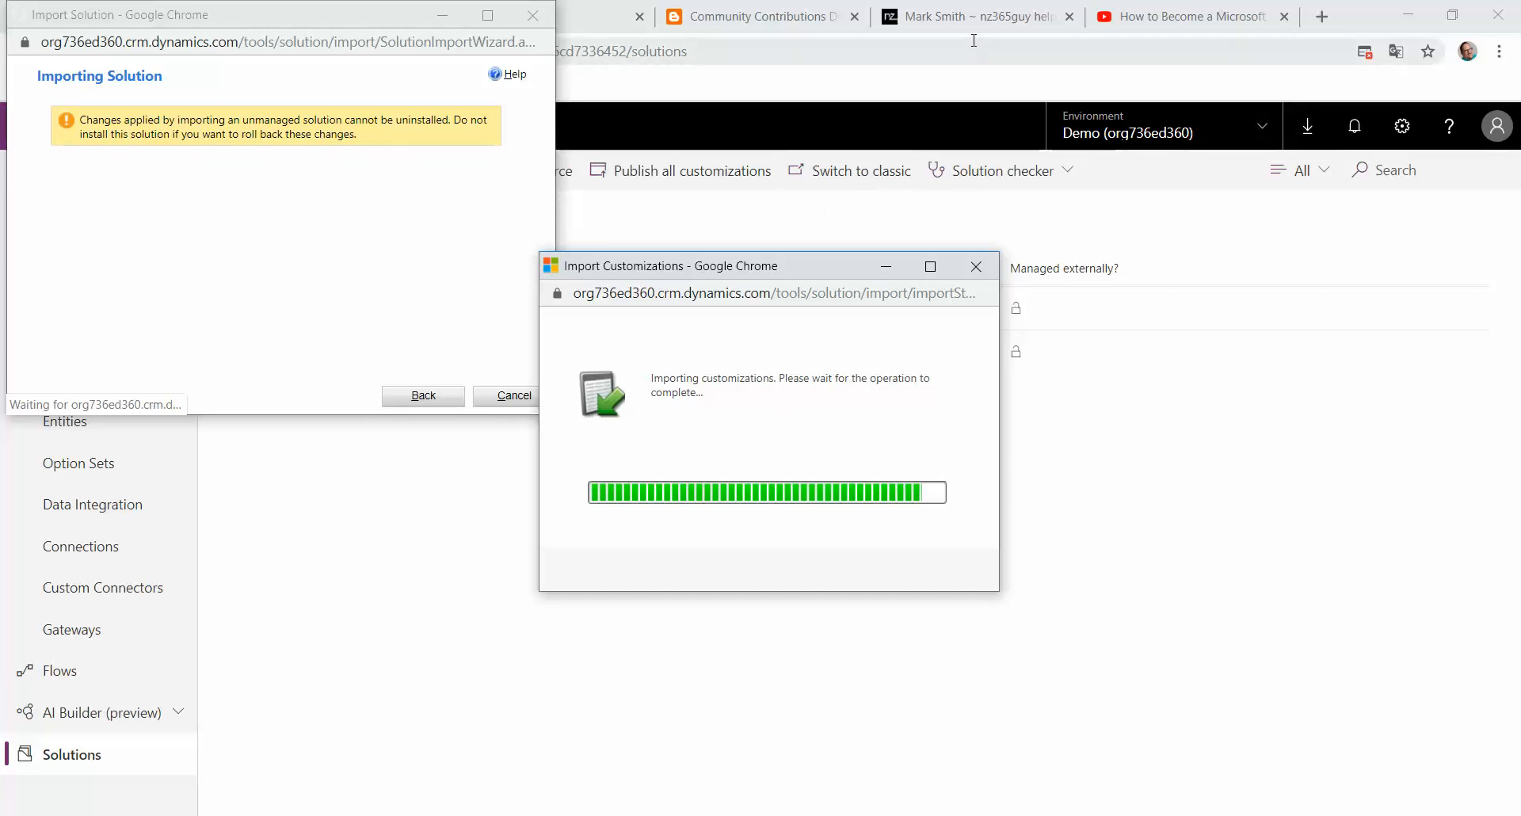
Step: Browse the nz365guy website and the YouTube video on tracking contributions while the import runs
{"action": "left_click", "coordinate": [974, 16]}
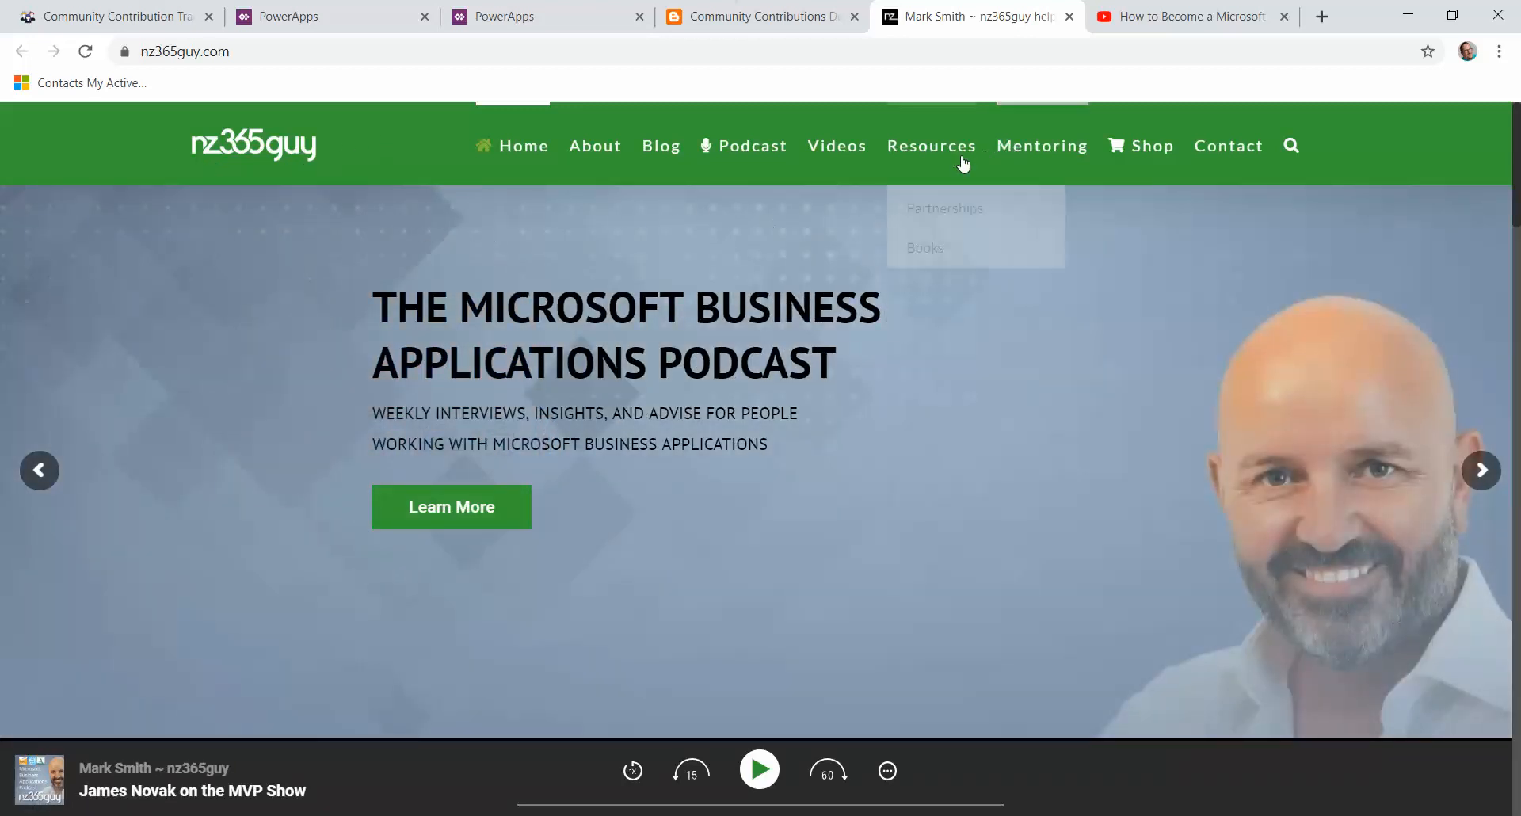
{"action": "left_click", "coordinate": [1181, 24]}
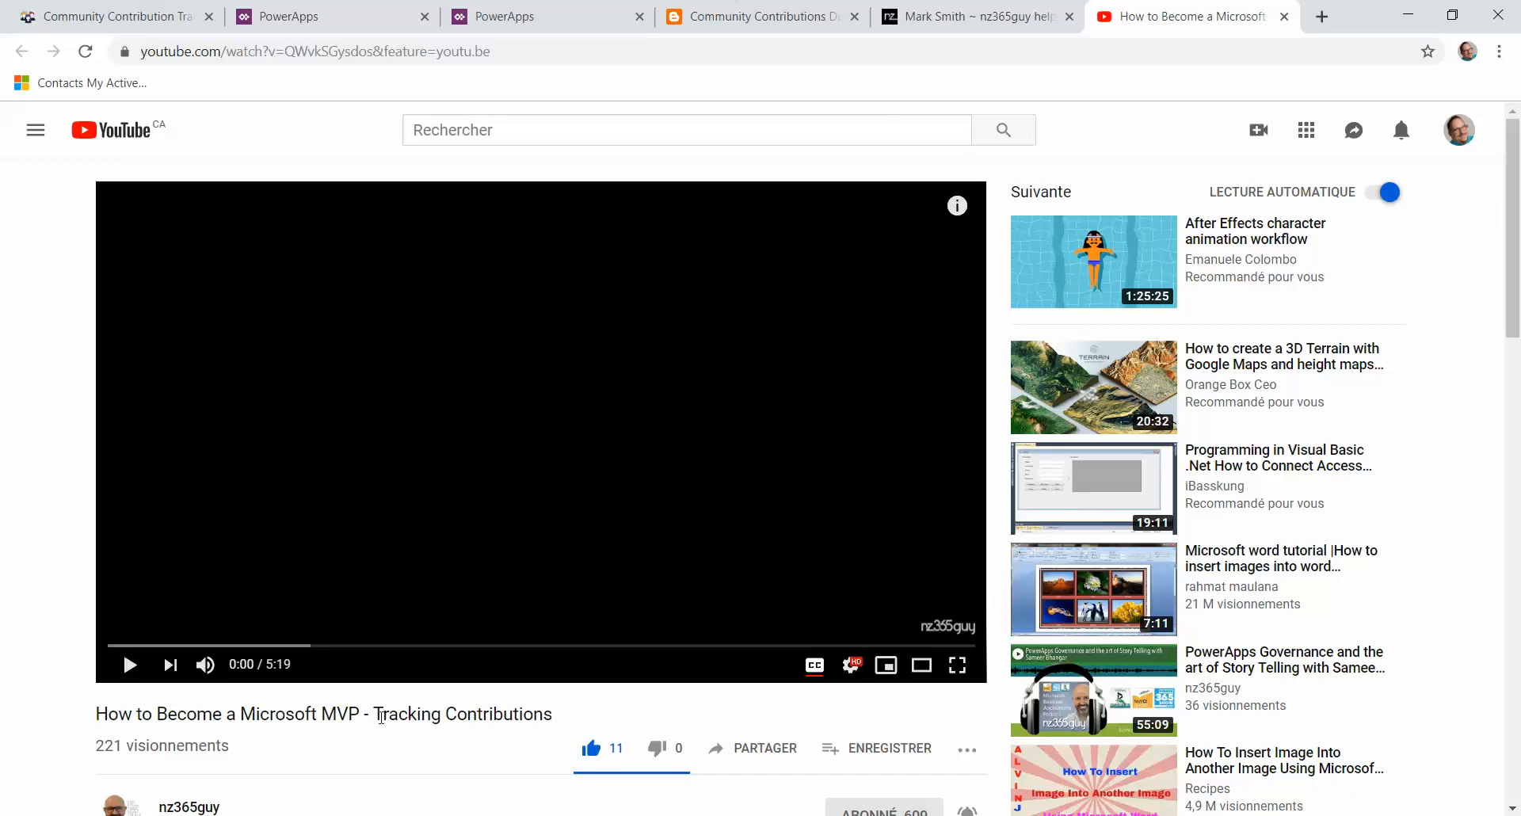
{"action": "left_click_drag", "start_coordinate": [552, 719], "coordinate": [380, 723]}
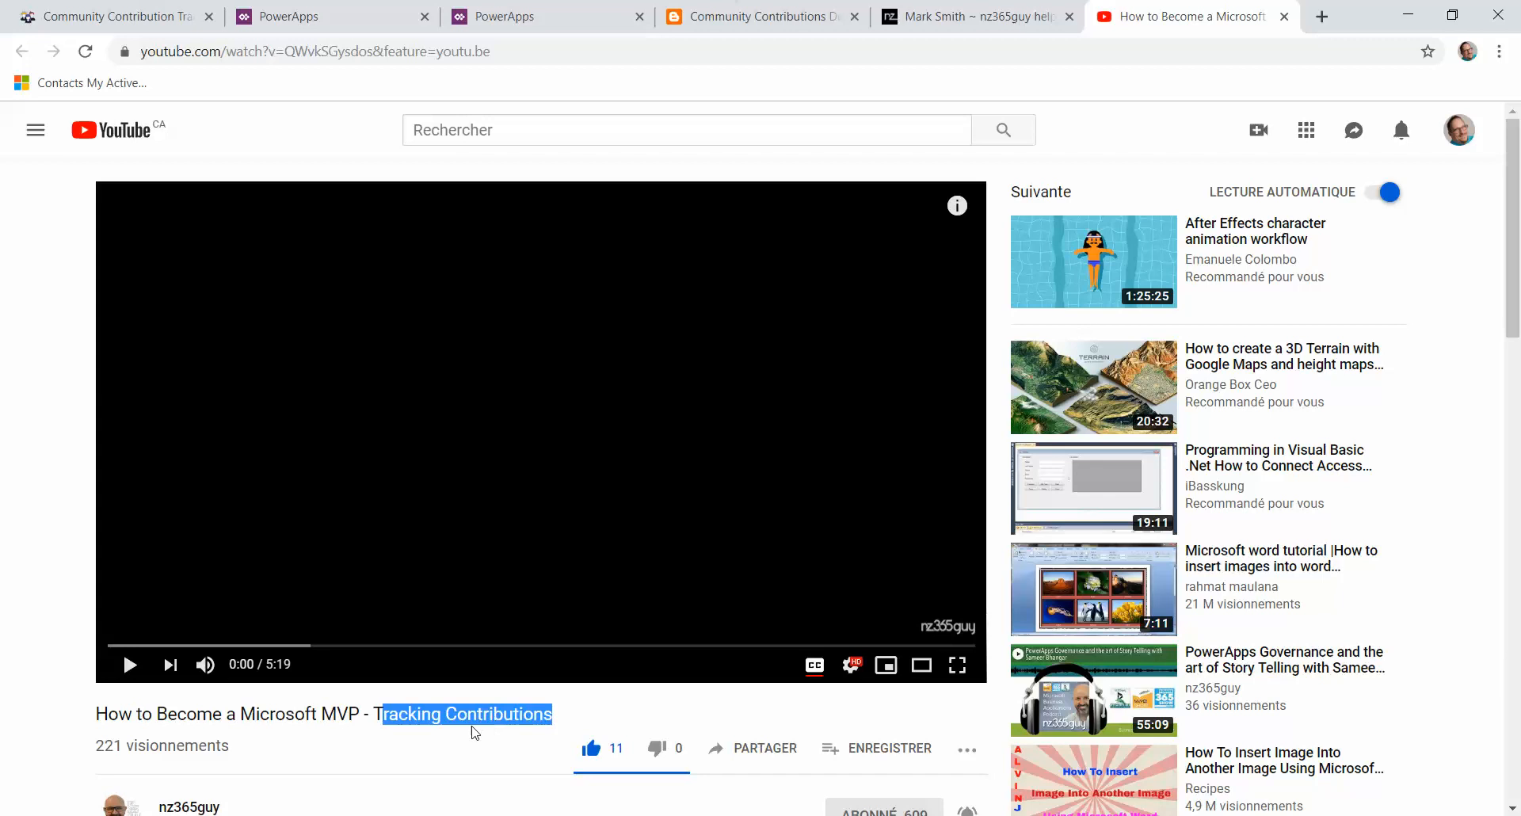
{"action": "left_click", "coordinate": [564, 718]}
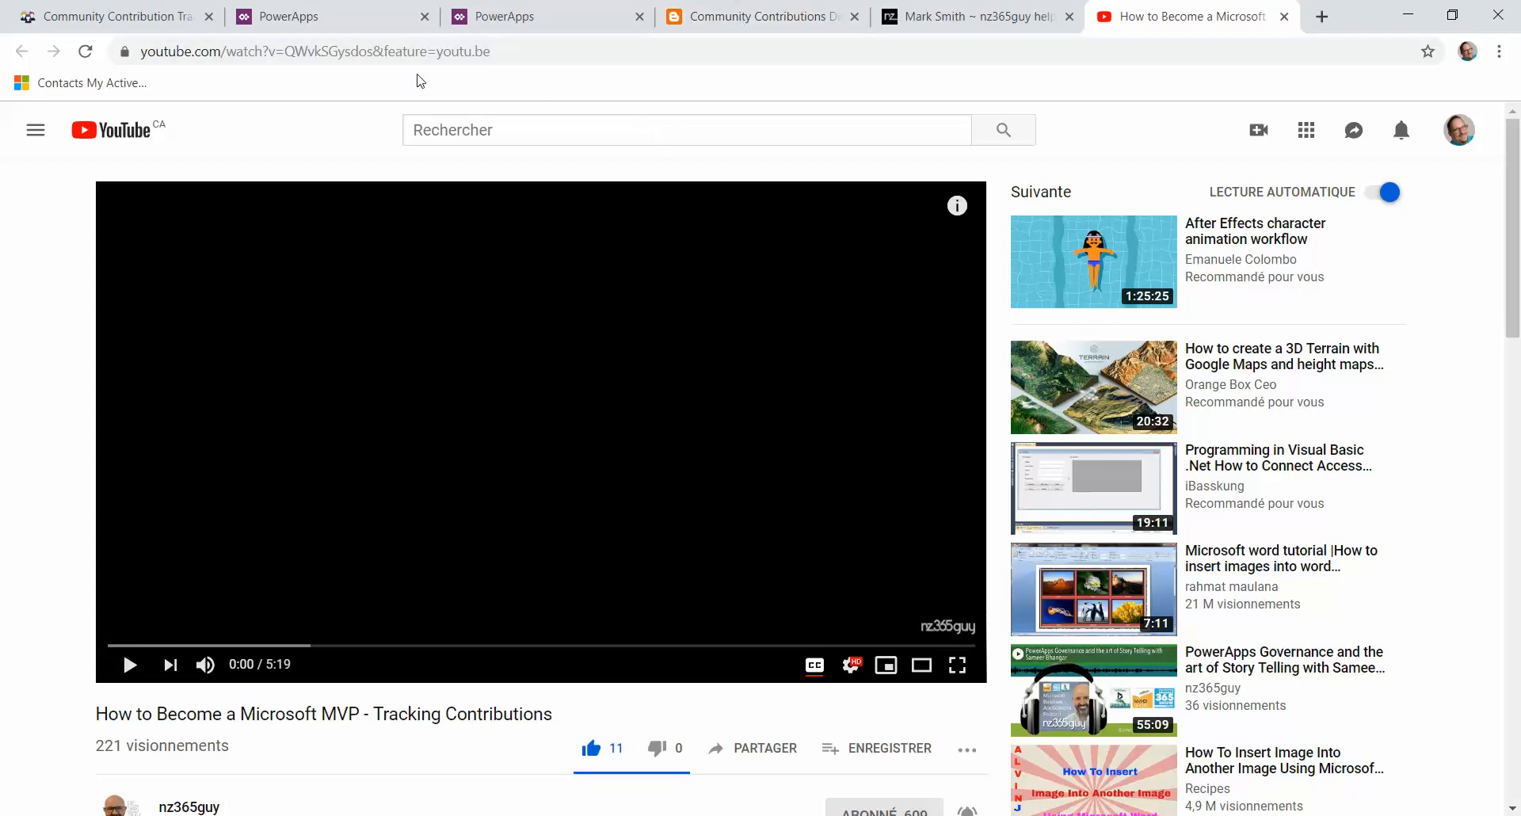
Step: Return to the finished import and publish all customizations
{"action": "left_click", "coordinate": [324, 22]}
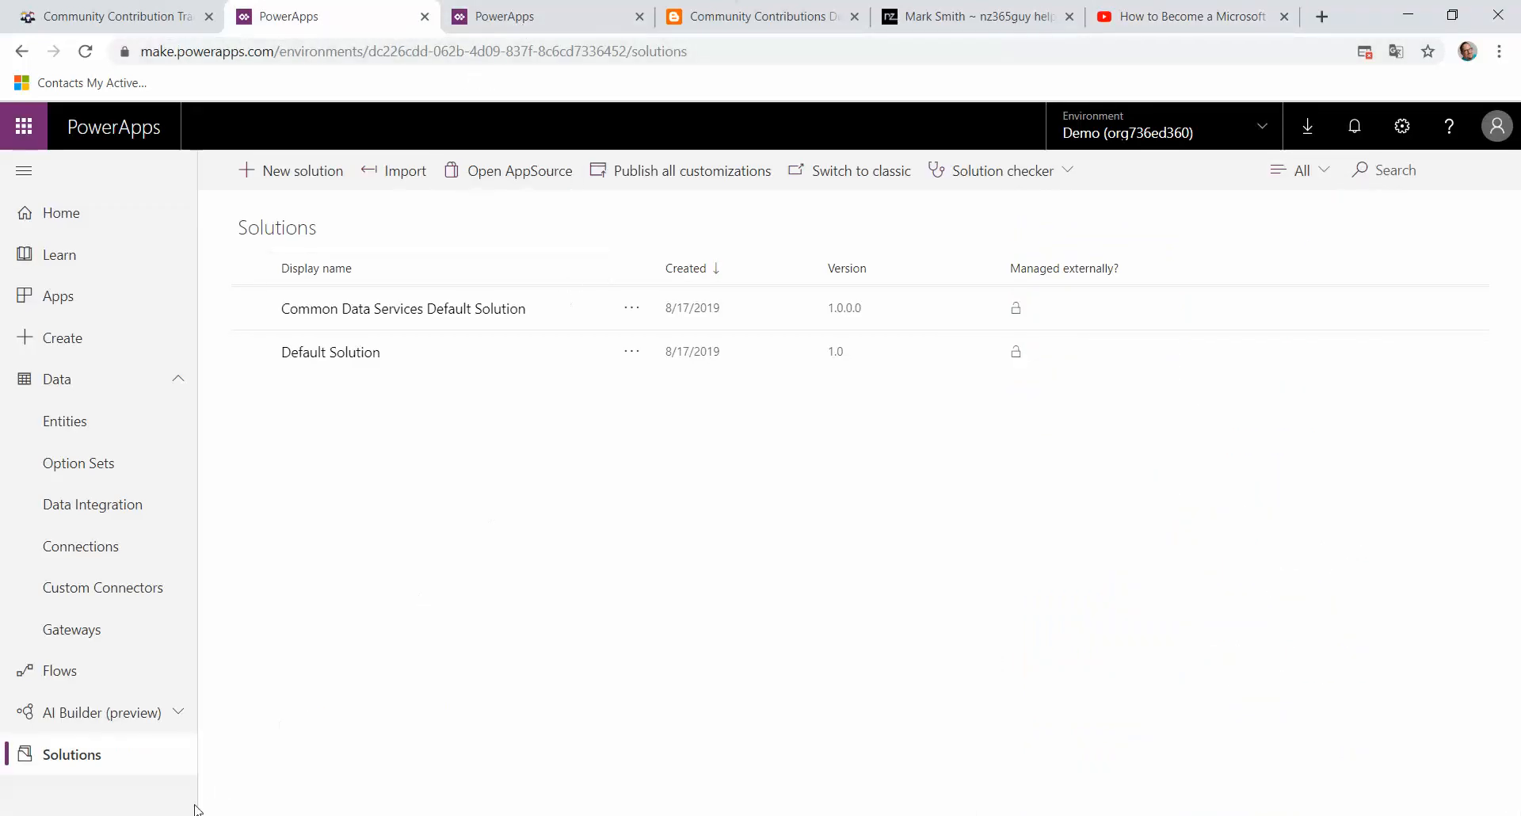
{"action": "mouse_move", "coordinate": [297, 814]}
{"action": "left_click", "coordinate": [506, 733]}
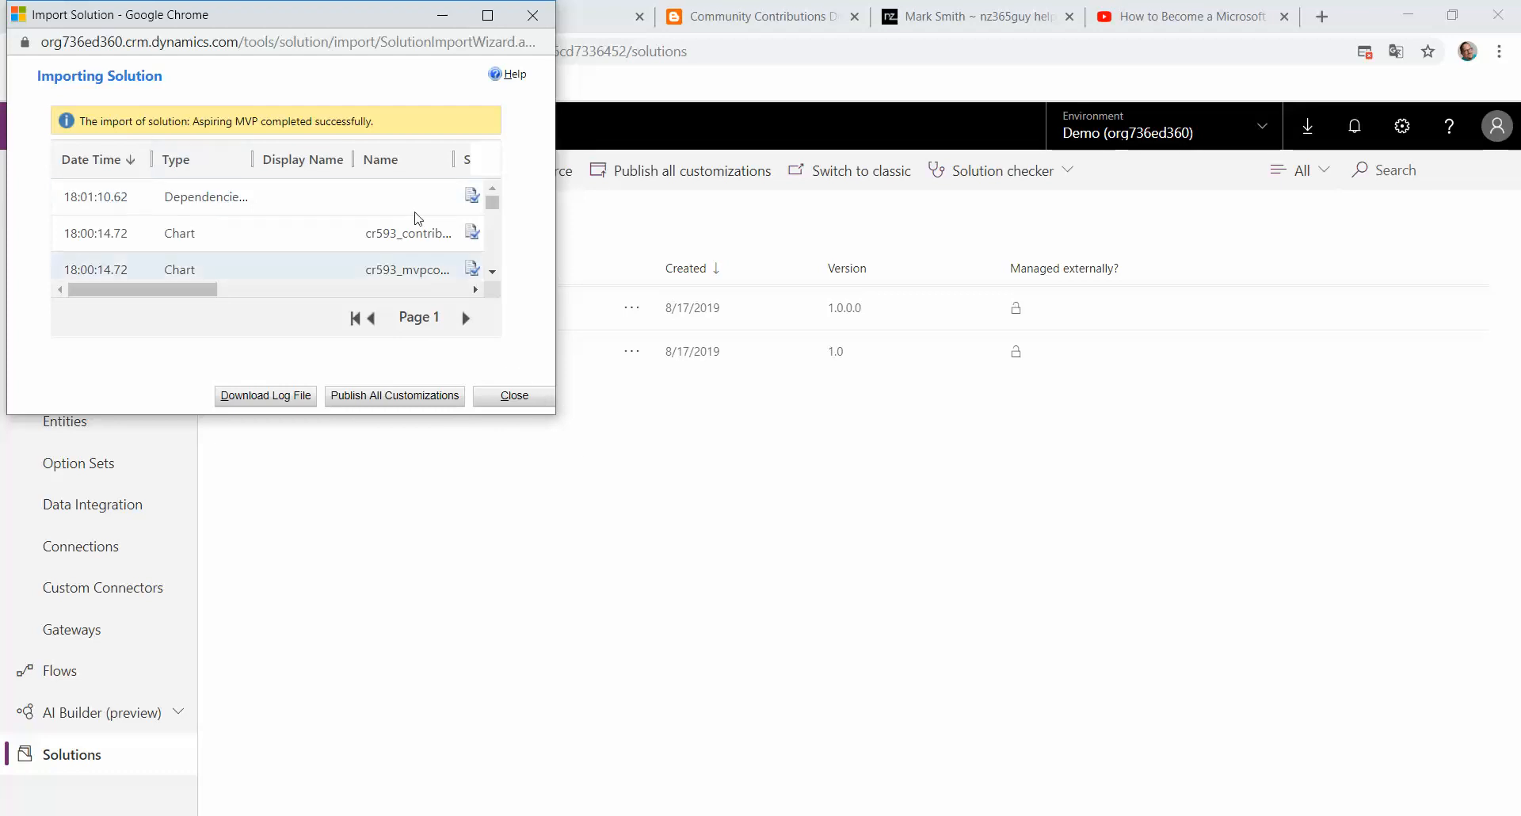
{"action": "left_click", "coordinate": [401, 396]}
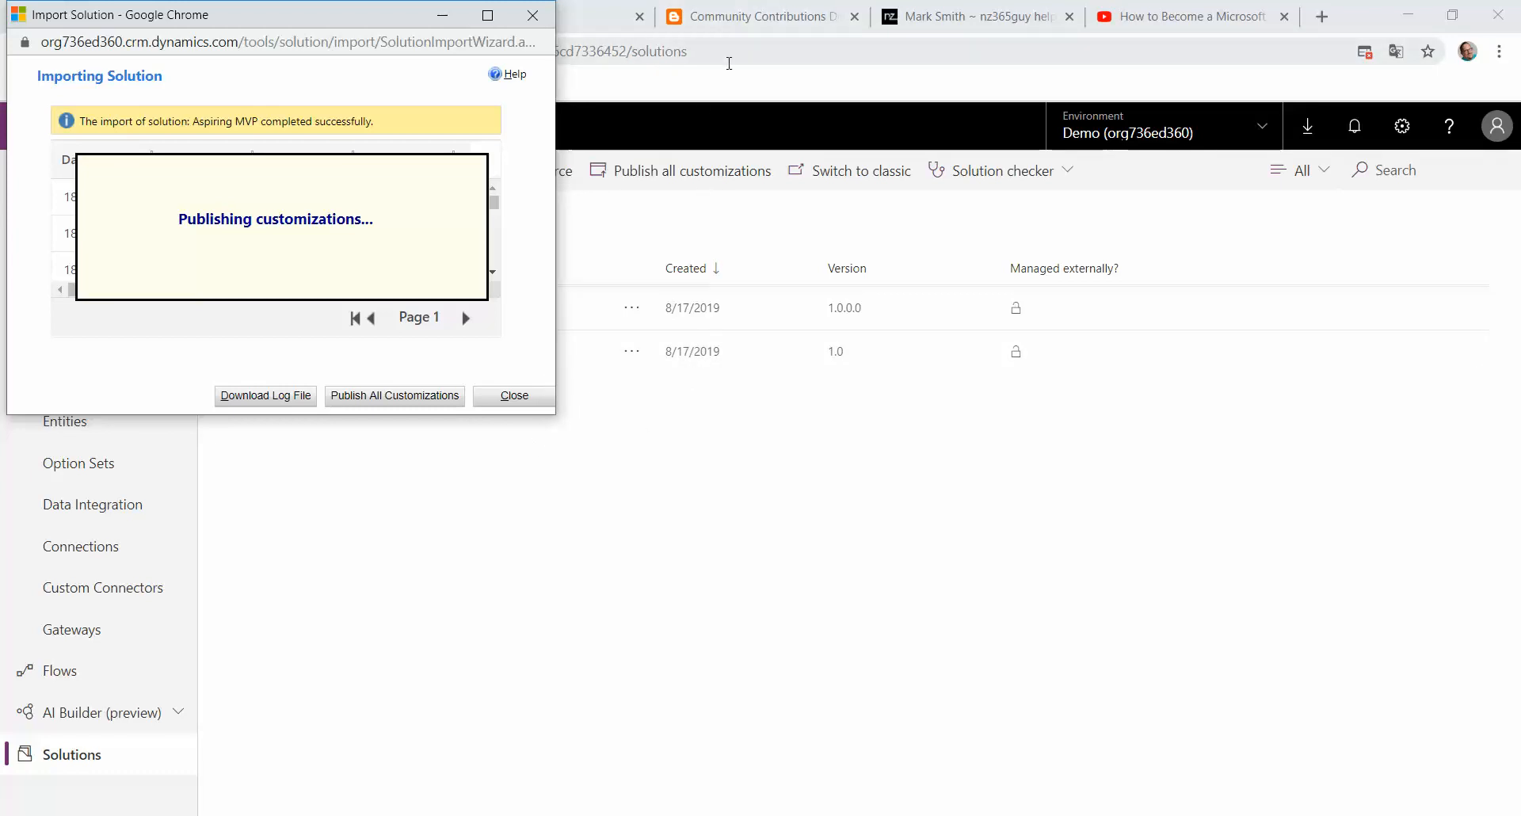
Step: Read the Community Contributions Demo Application blog post describing the included solution and Excel files
{"action": "left_click", "coordinate": [741, 24]}
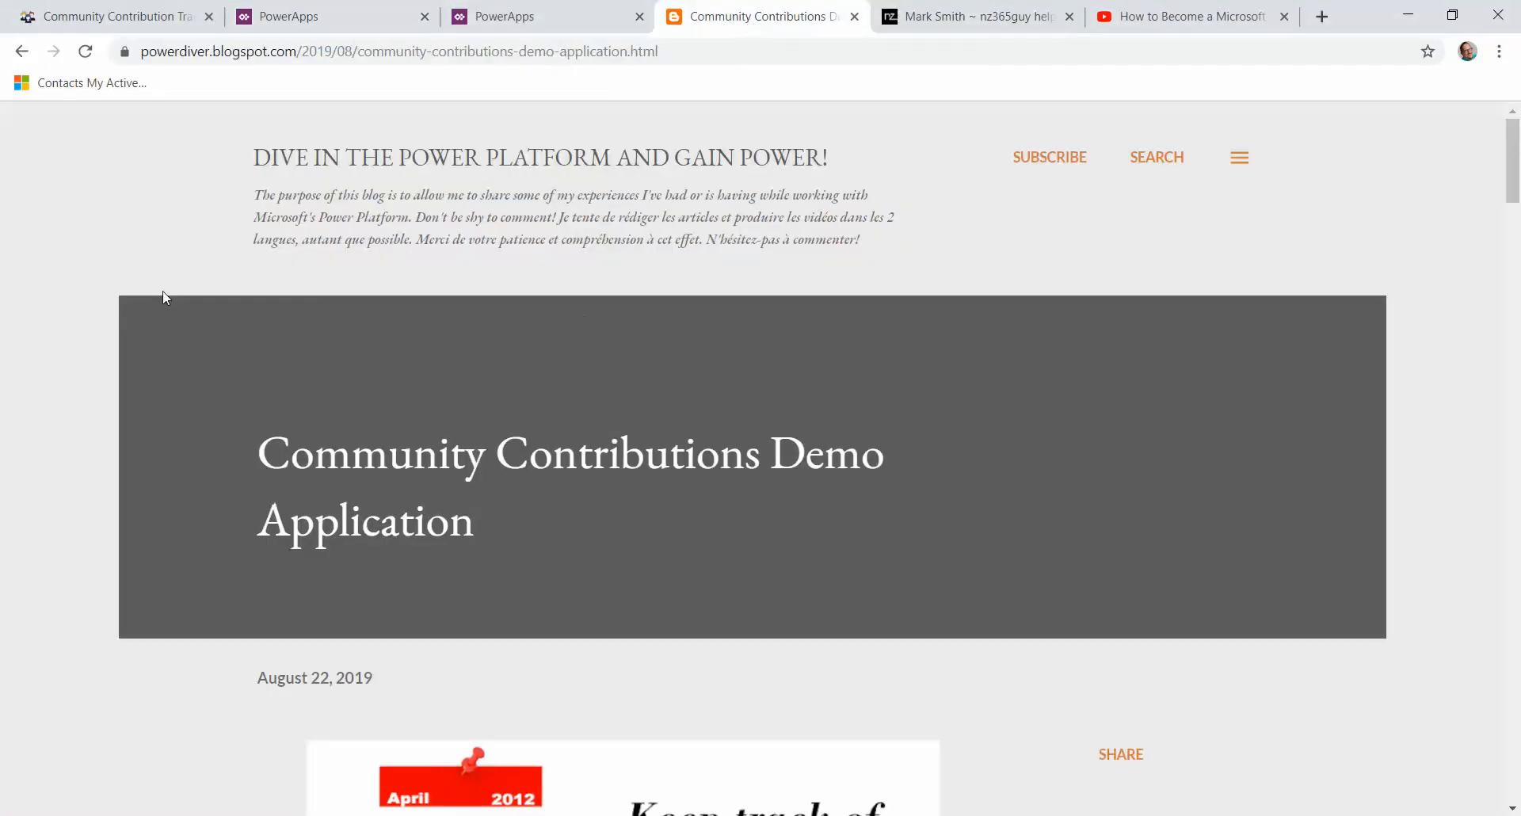
{"action": "scroll", "coordinate": [426, 438], "scroll_direction": "down", "scroll_amount": 6}
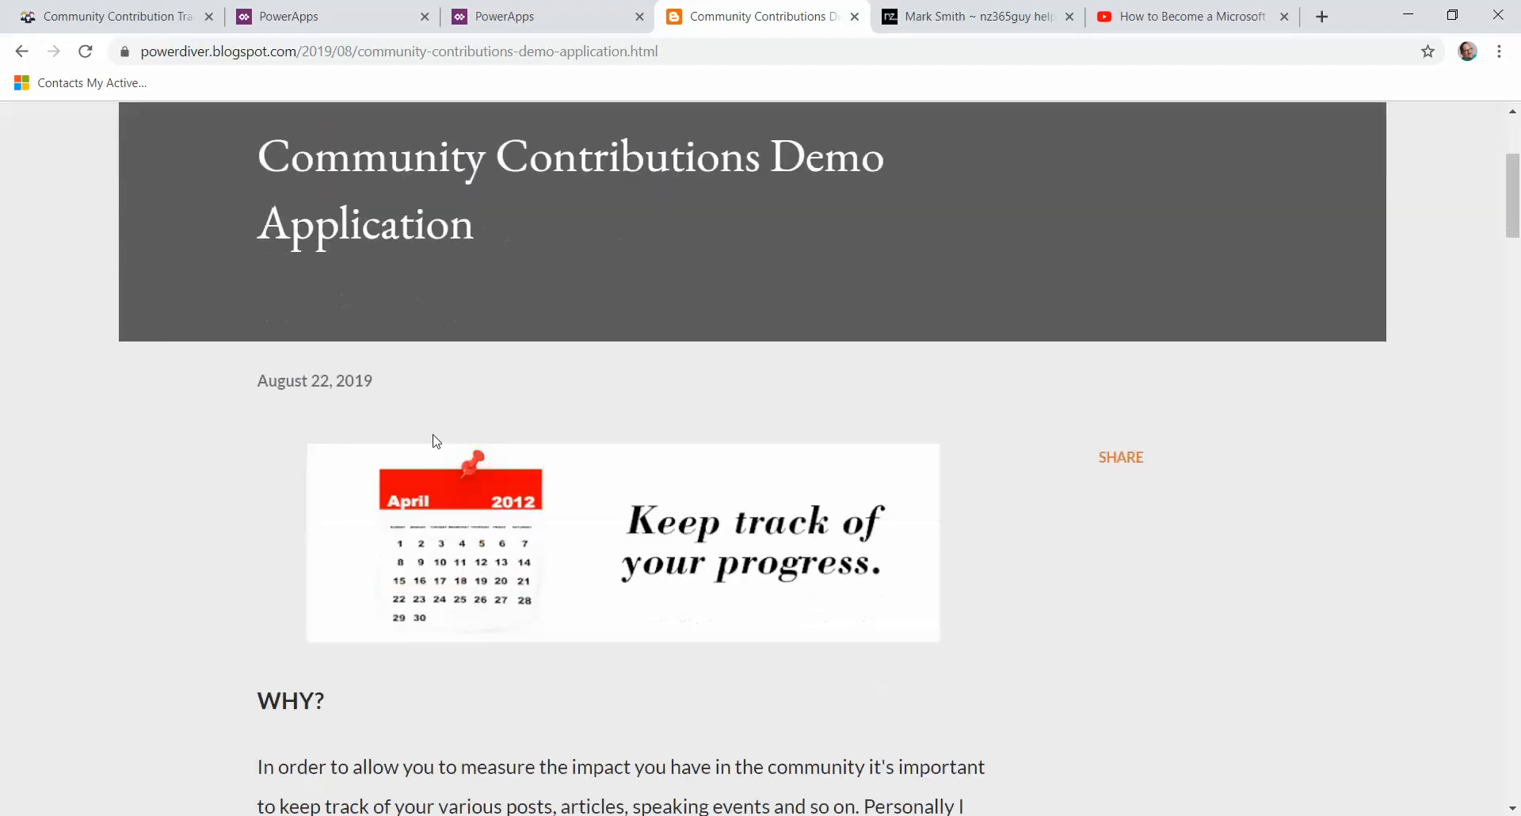
{"action": "scroll", "coordinate": [418, 420], "scroll_direction": "down", "scroll_amount": 3}
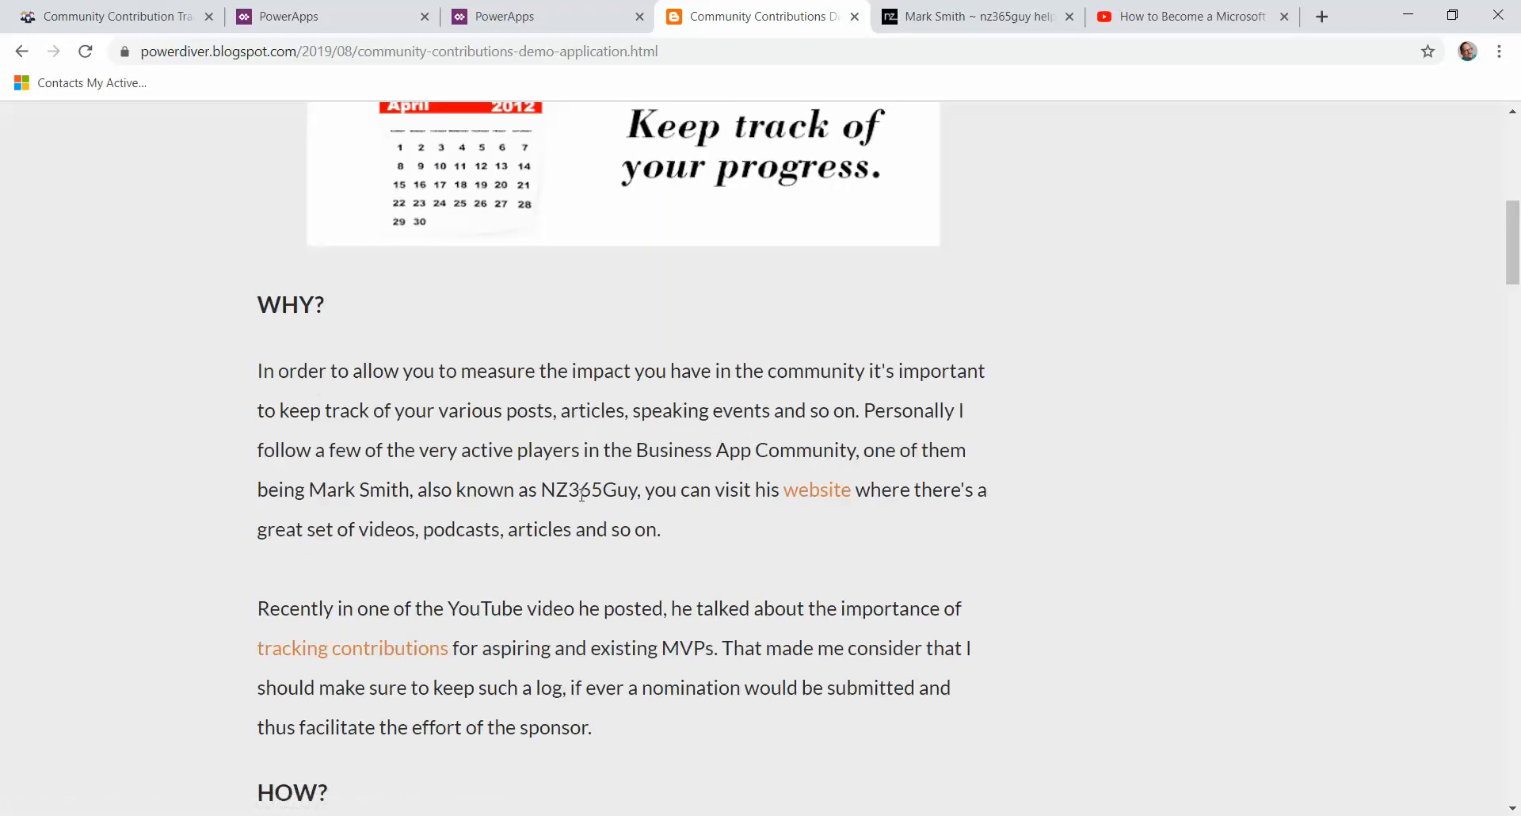
{"action": "scroll", "coordinate": [582, 472], "scroll_direction": "down", "scroll_amount": 1}
{"action": "scroll", "coordinate": [567, 472], "scroll_direction": "down", "scroll_amount": 3}
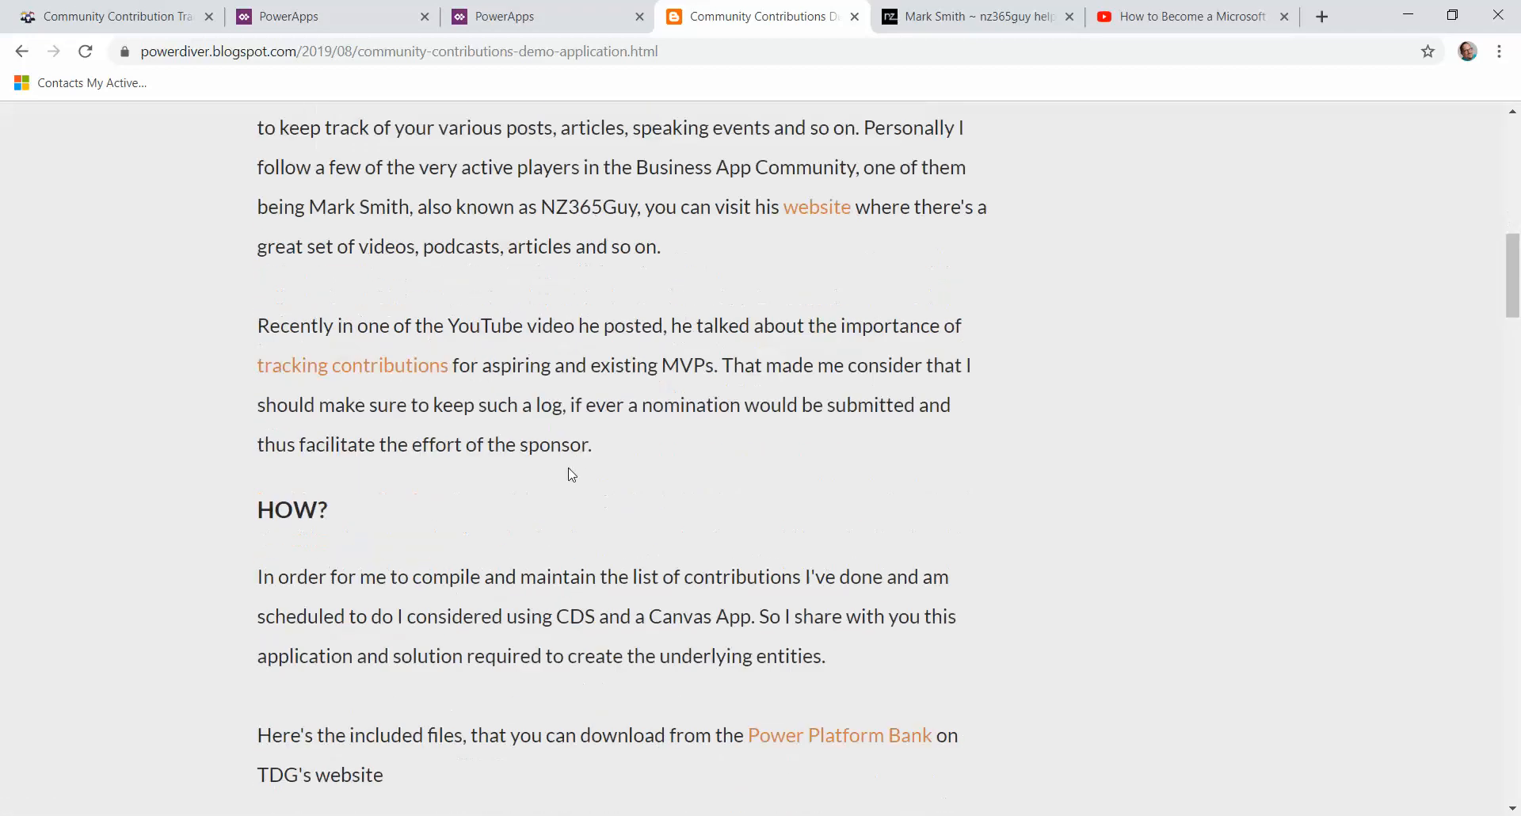
{"action": "scroll", "coordinate": [567, 473], "scroll_direction": "down", "scroll_amount": 3}
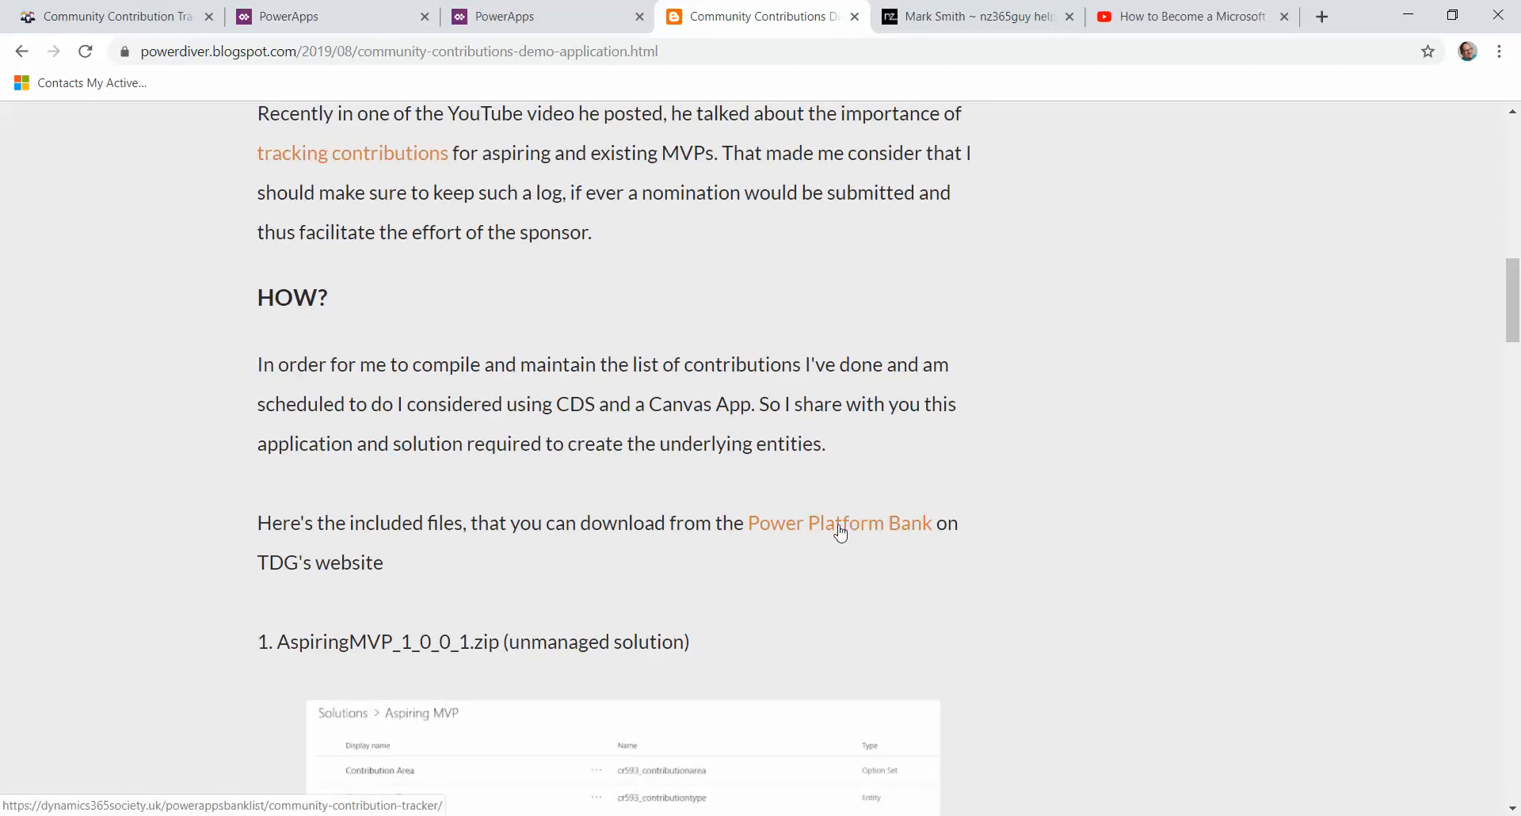
{"action": "left_click", "coordinate": [79, 11]}
{"action": "left_click", "coordinate": [756, 14]}
{"action": "scroll", "coordinate": [661, 396], "scroll_direction": "down", "scroll_amount": 10}
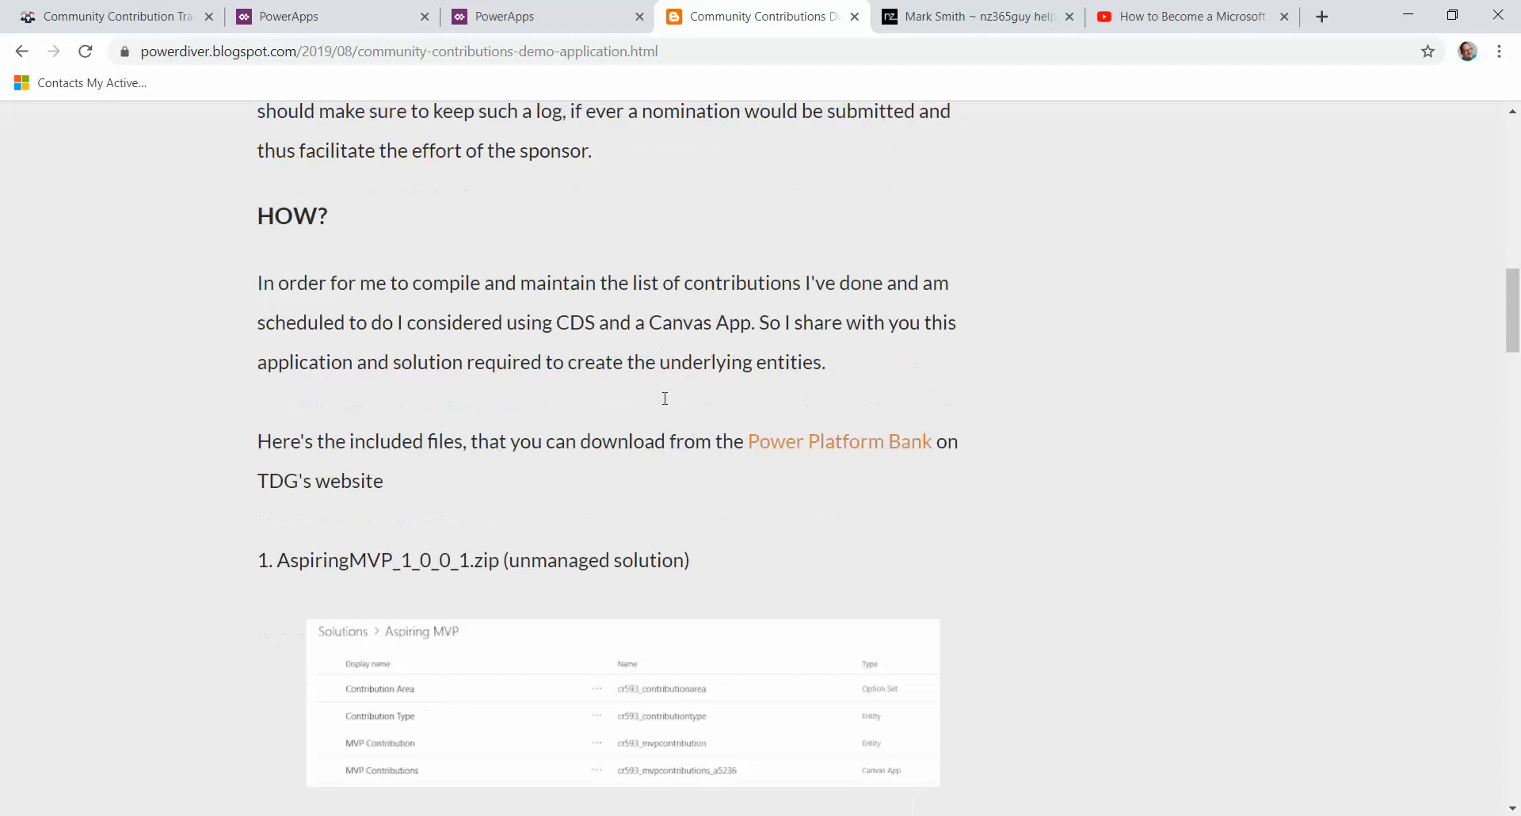
{"action": "scroll", "coordinate": [656, 421], "scroll_direction": "down", "scroll_amount": 2}
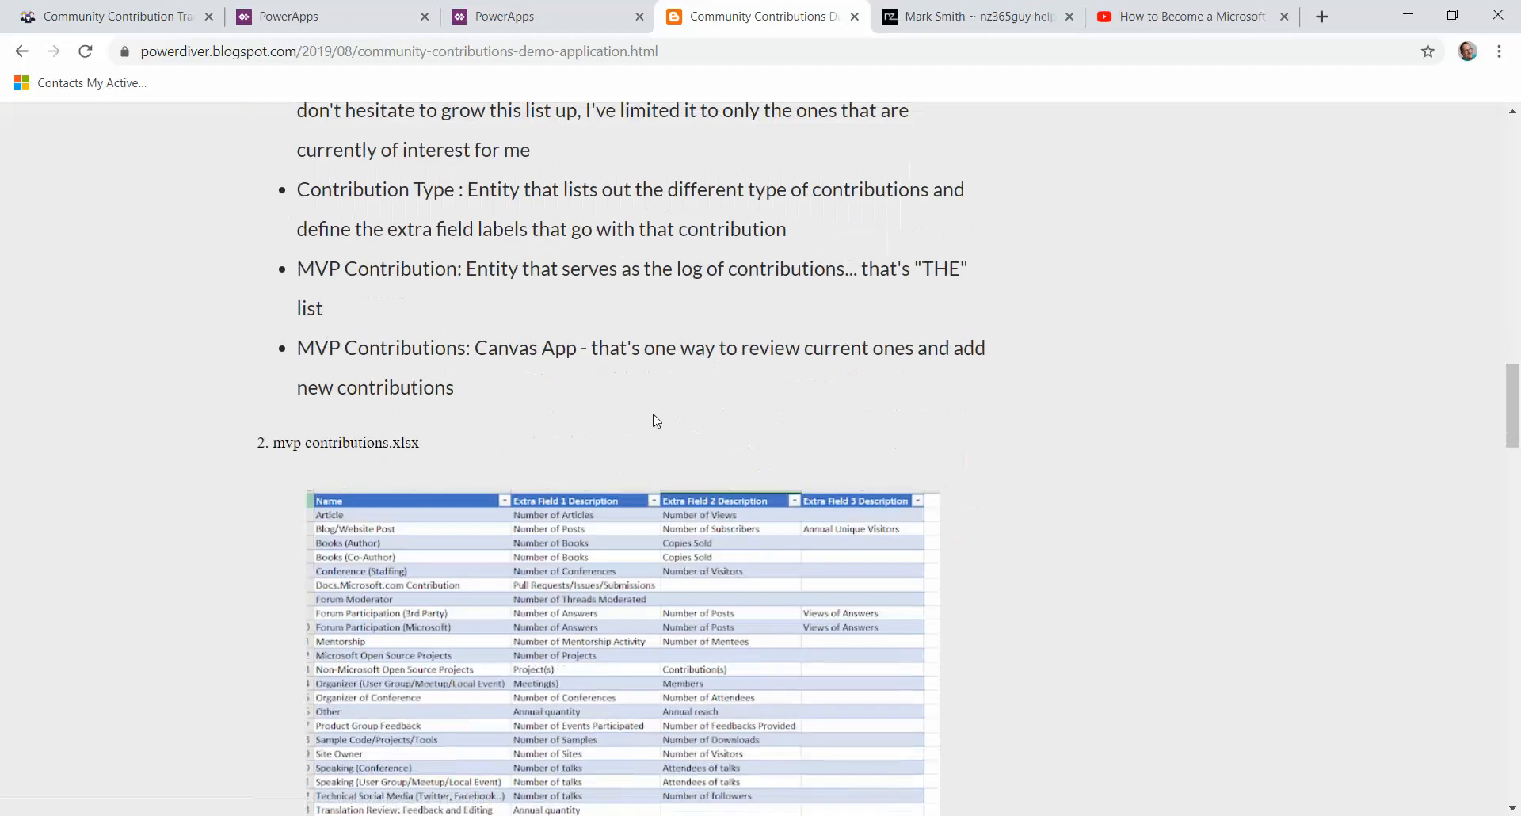
{"action": "scroll", "coordinate": [655, 422], "scroll_direction": "up", "scroll_amount": 9}
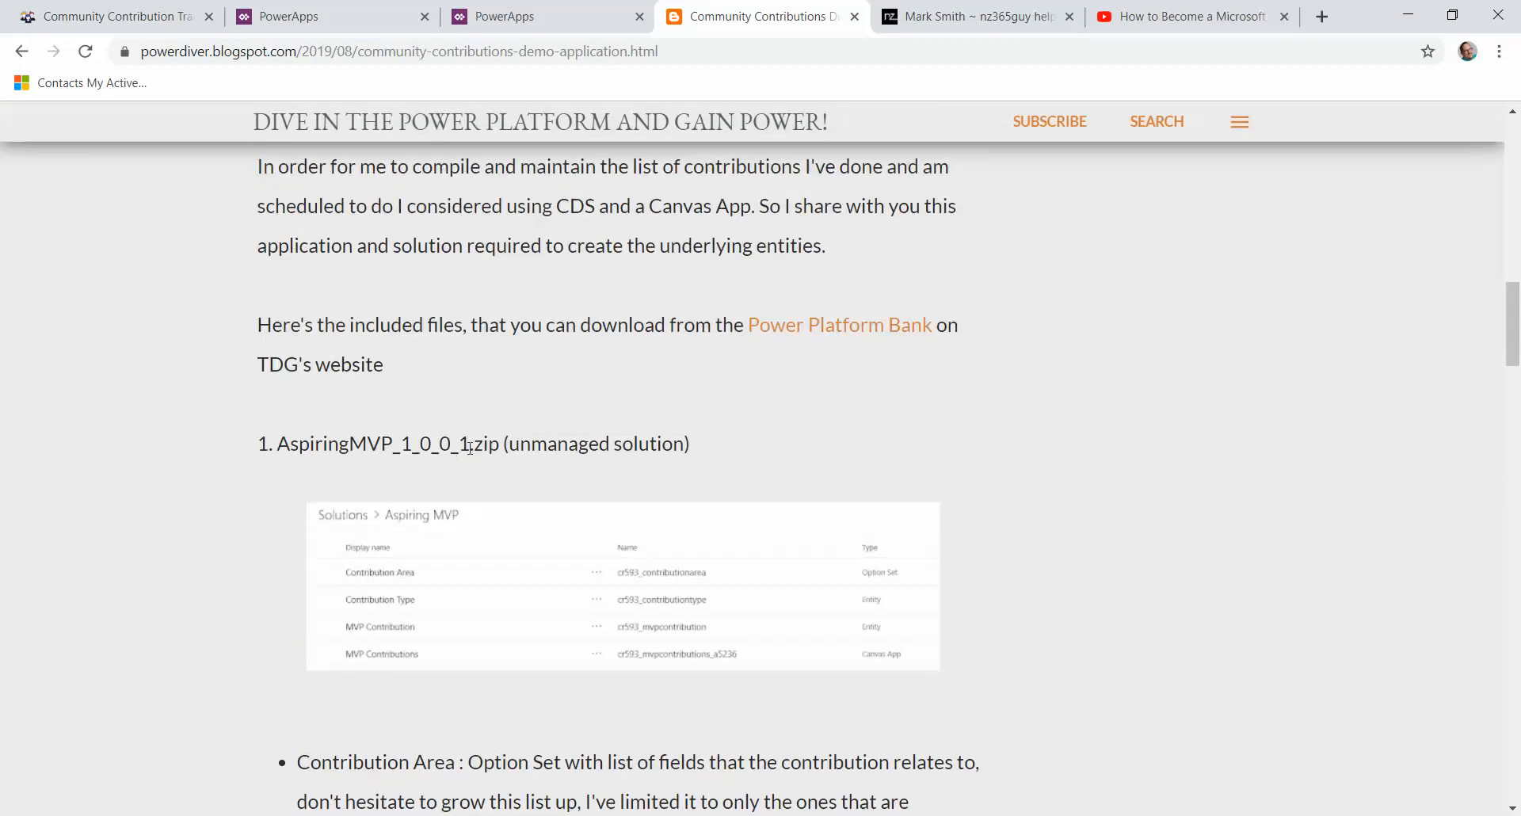
{"action": "scroll", "coordinate": [493, 486], "scroll_direction": "down", "scroll_amount": 3}
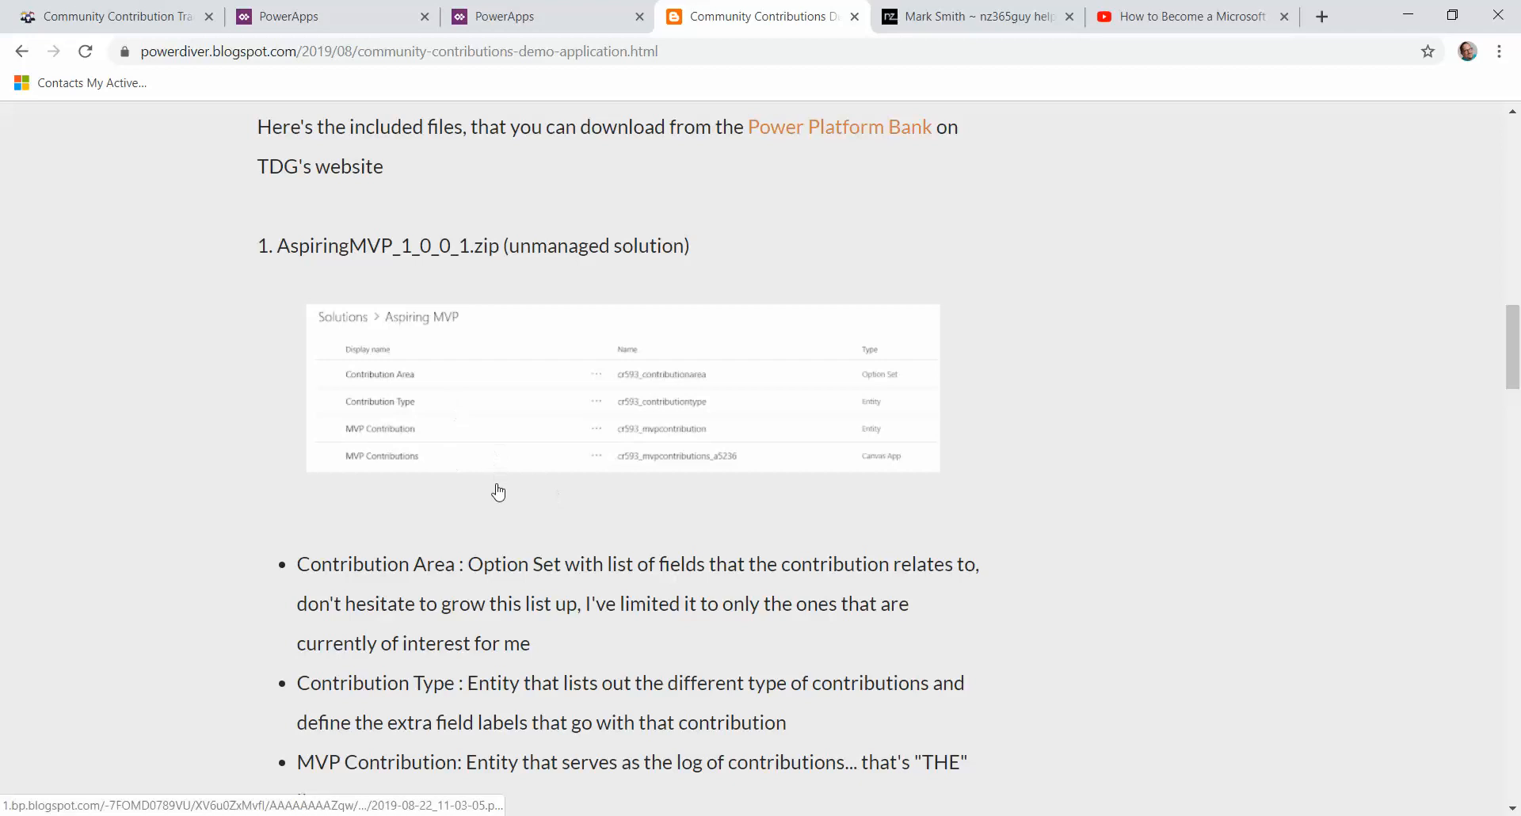
{"action": "scroll", "coordinate": [496, 489], "scroll_direction": "down", "scroll_amount": 3}
{"action": "scroll", "coordinate": [500, 482], "scroll_direction": "up", "scroll_amount": 8}
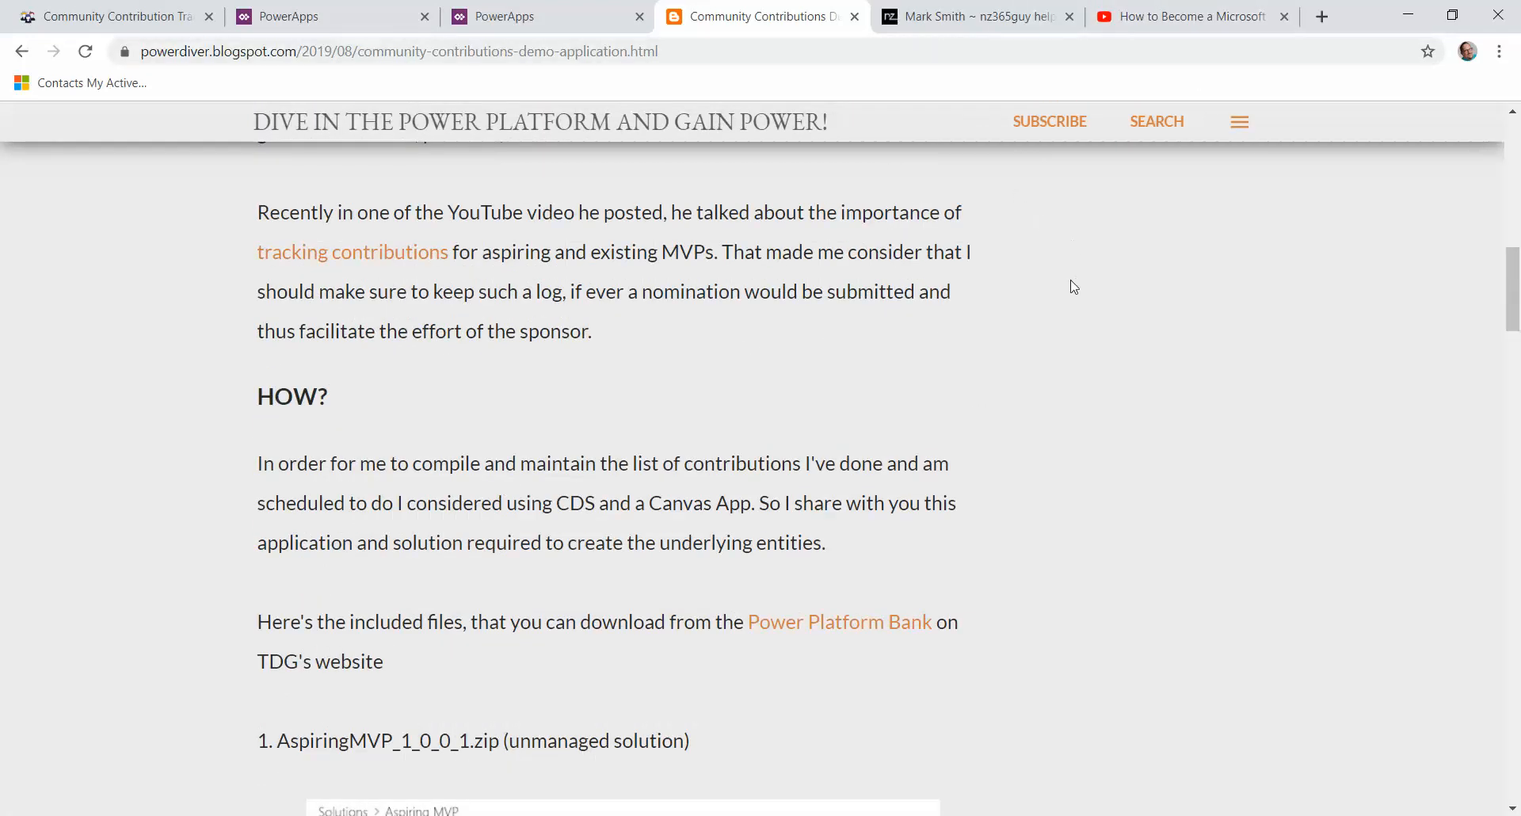
Step: Return to the import solution window and close it
{"action": "left_click", "coordinate": [382, 28]}
{"action": "left_click", "coordinate": [103, 815]}
{"action": "left_click", "coordinate": [458, 767]}
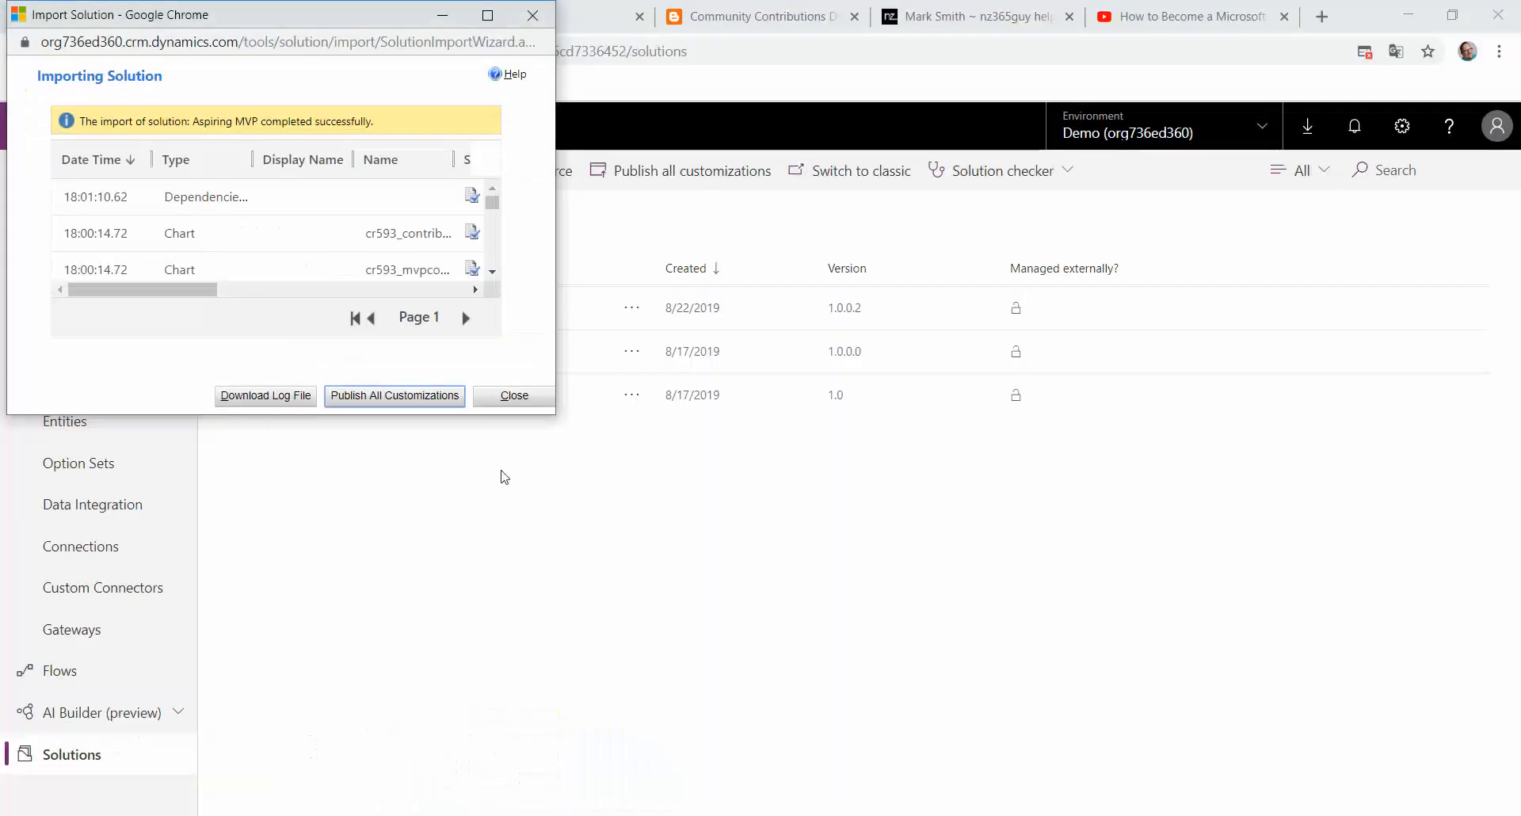
{"action": "left_click", "coordinate": [515, 404]}
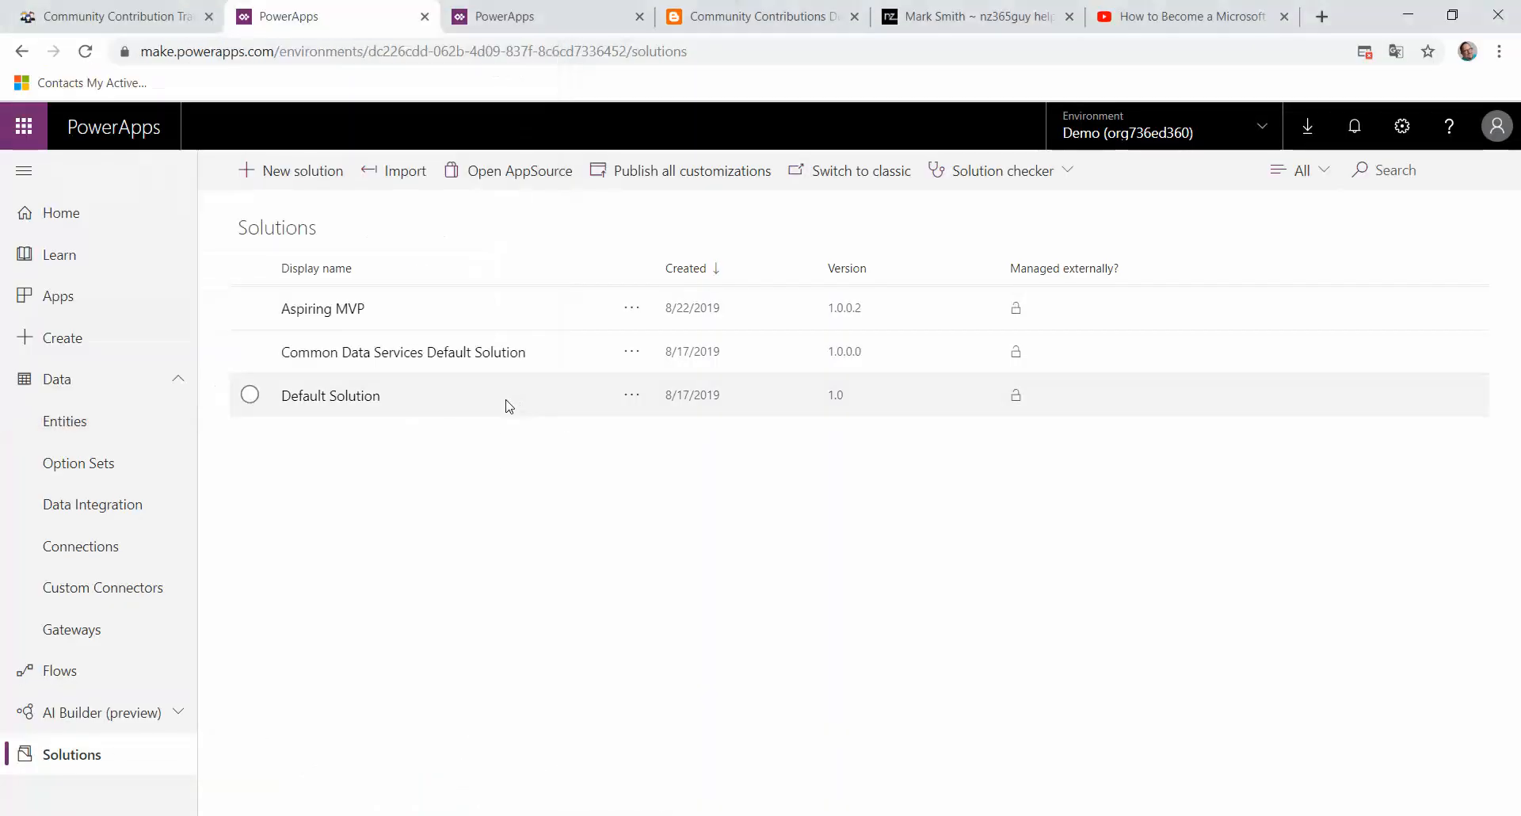
Step: Open the Aspiring MVP solution and review the items of the Contribution Area option set
{"action": "left_click", "coordinate": [322, 313]}
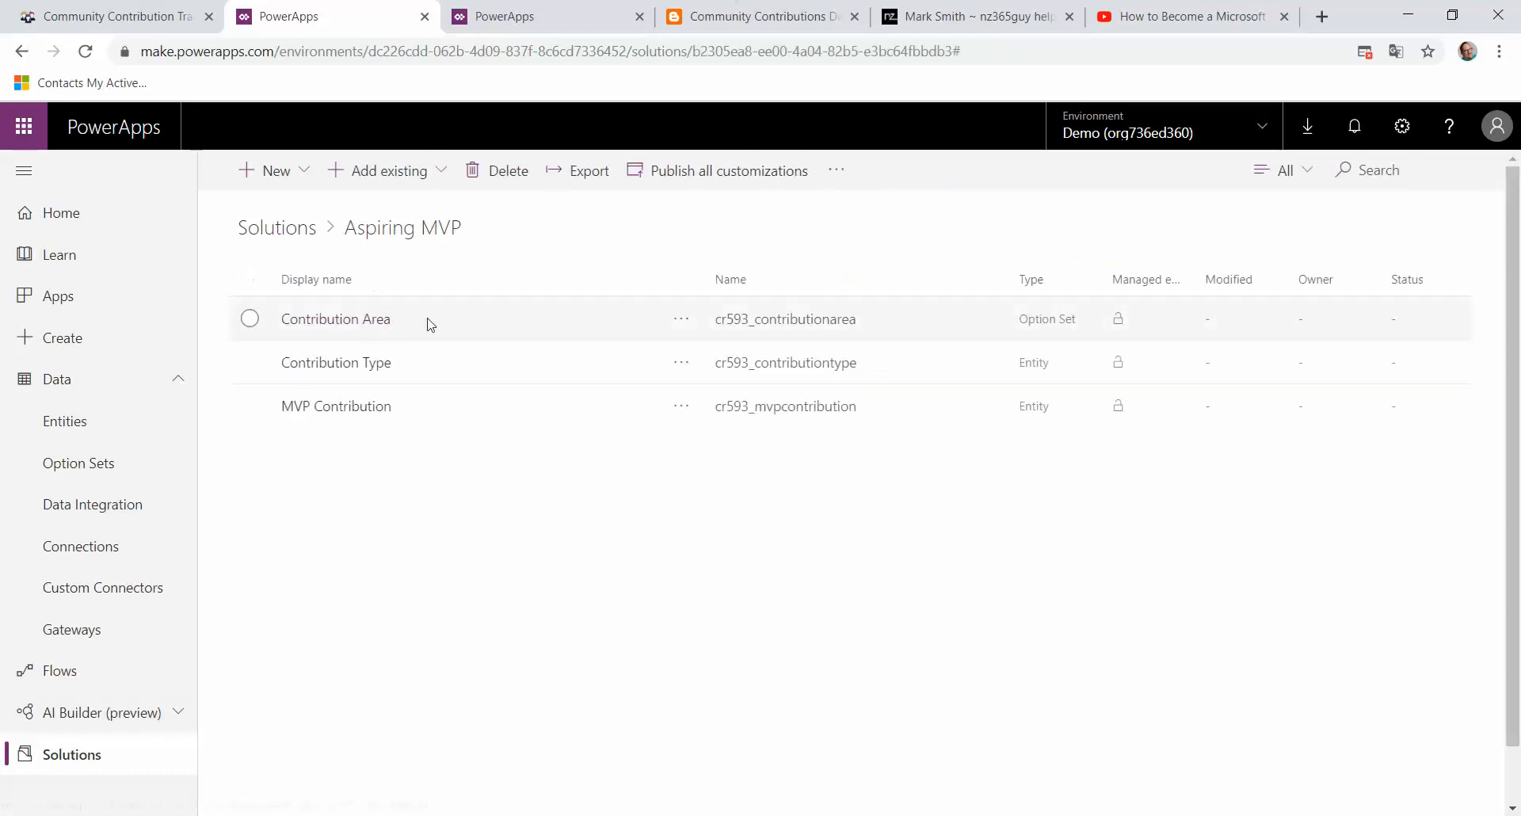
{"action": "left_click", "coordinate": [333, 320]}
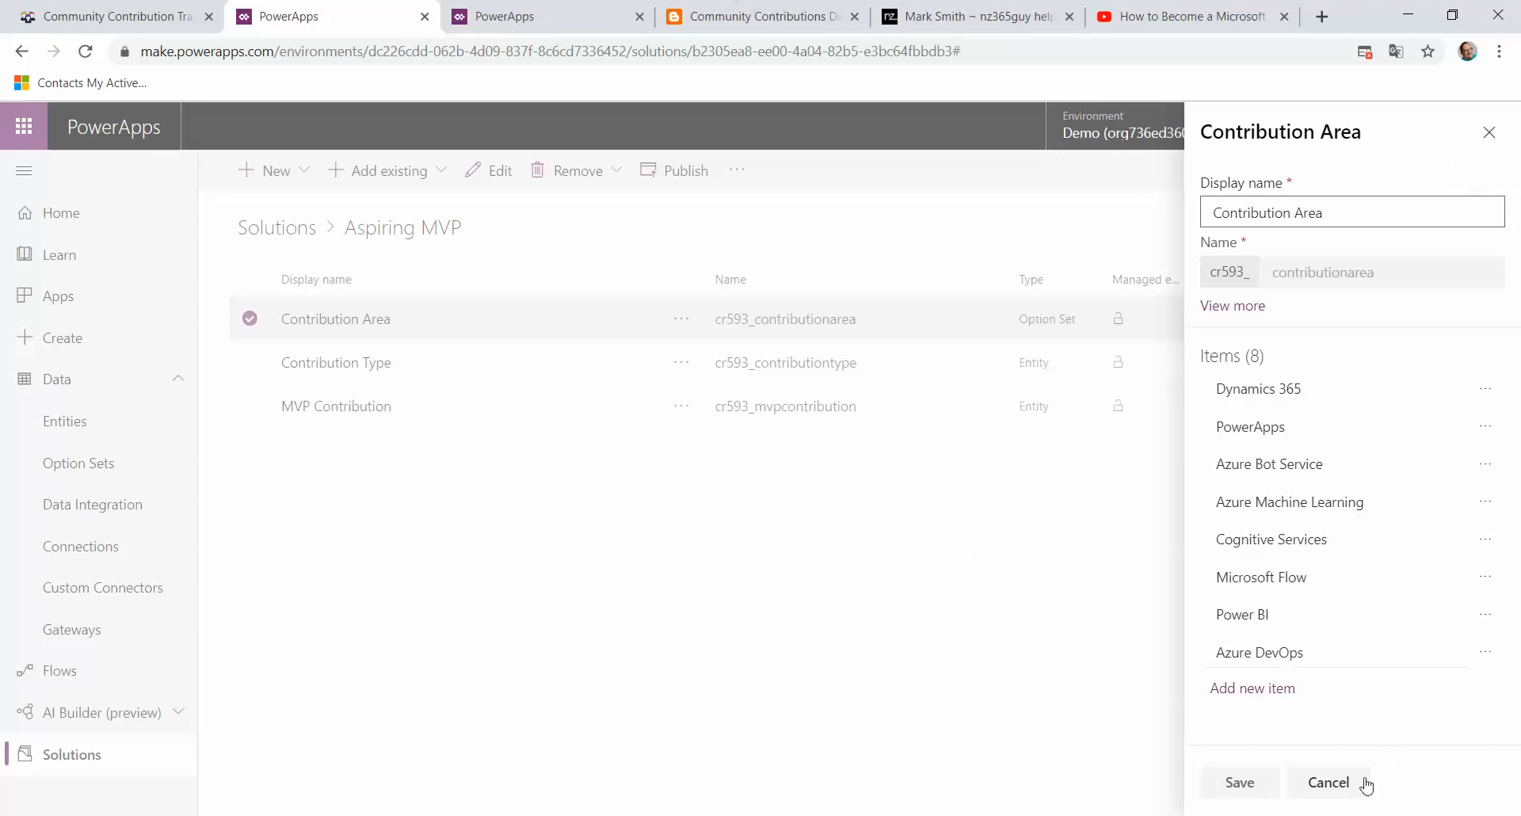
{"action": "left_click", "coordinate": [1330, 782]}
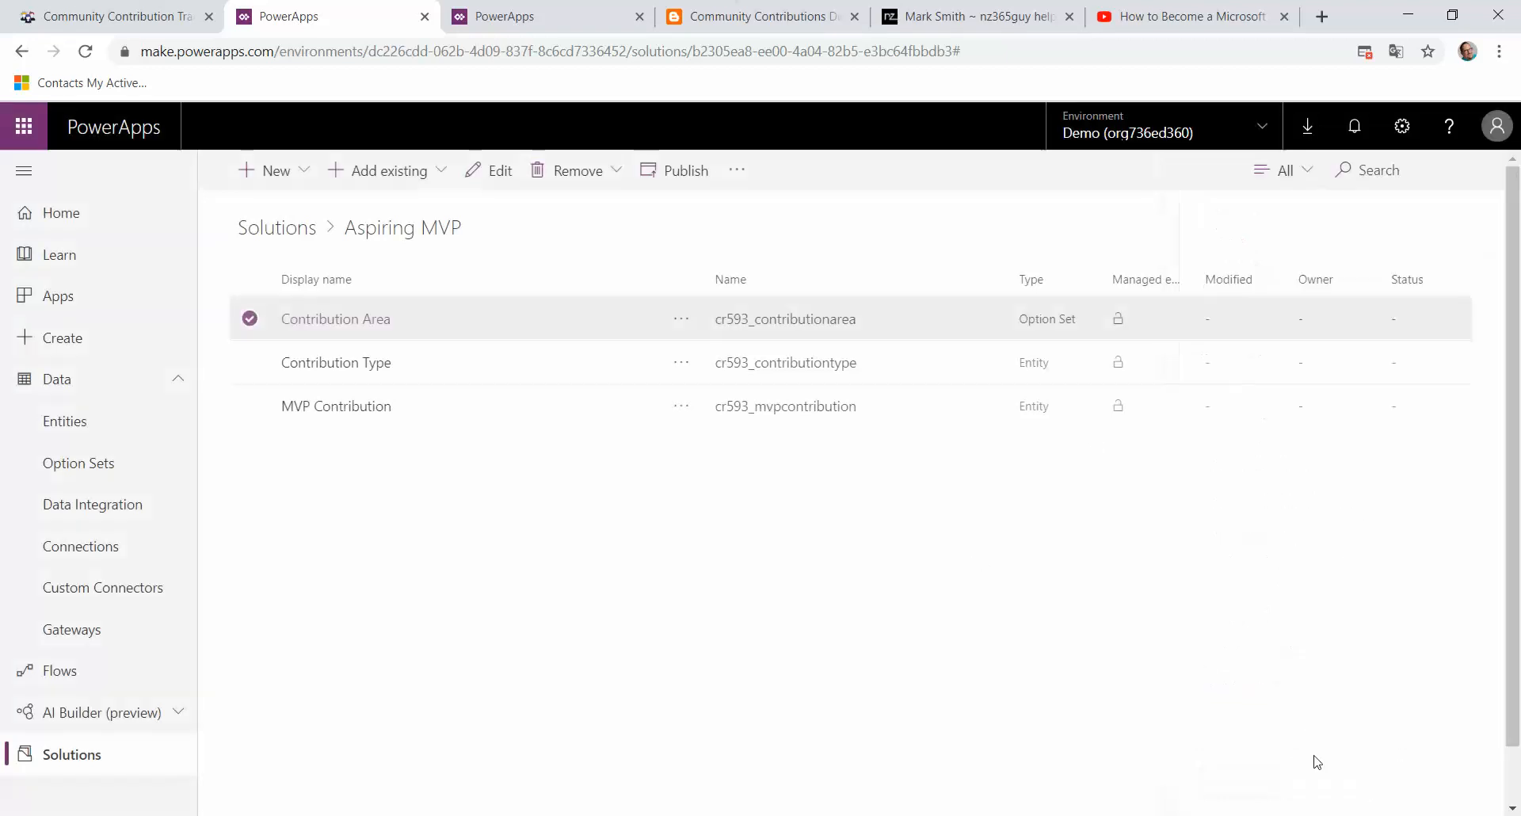
Step: Open the Contribution Type entity from the Aspiring MVP solution and open its data in Excel
{"action": "left_click", "coordinate": [336, 363]}
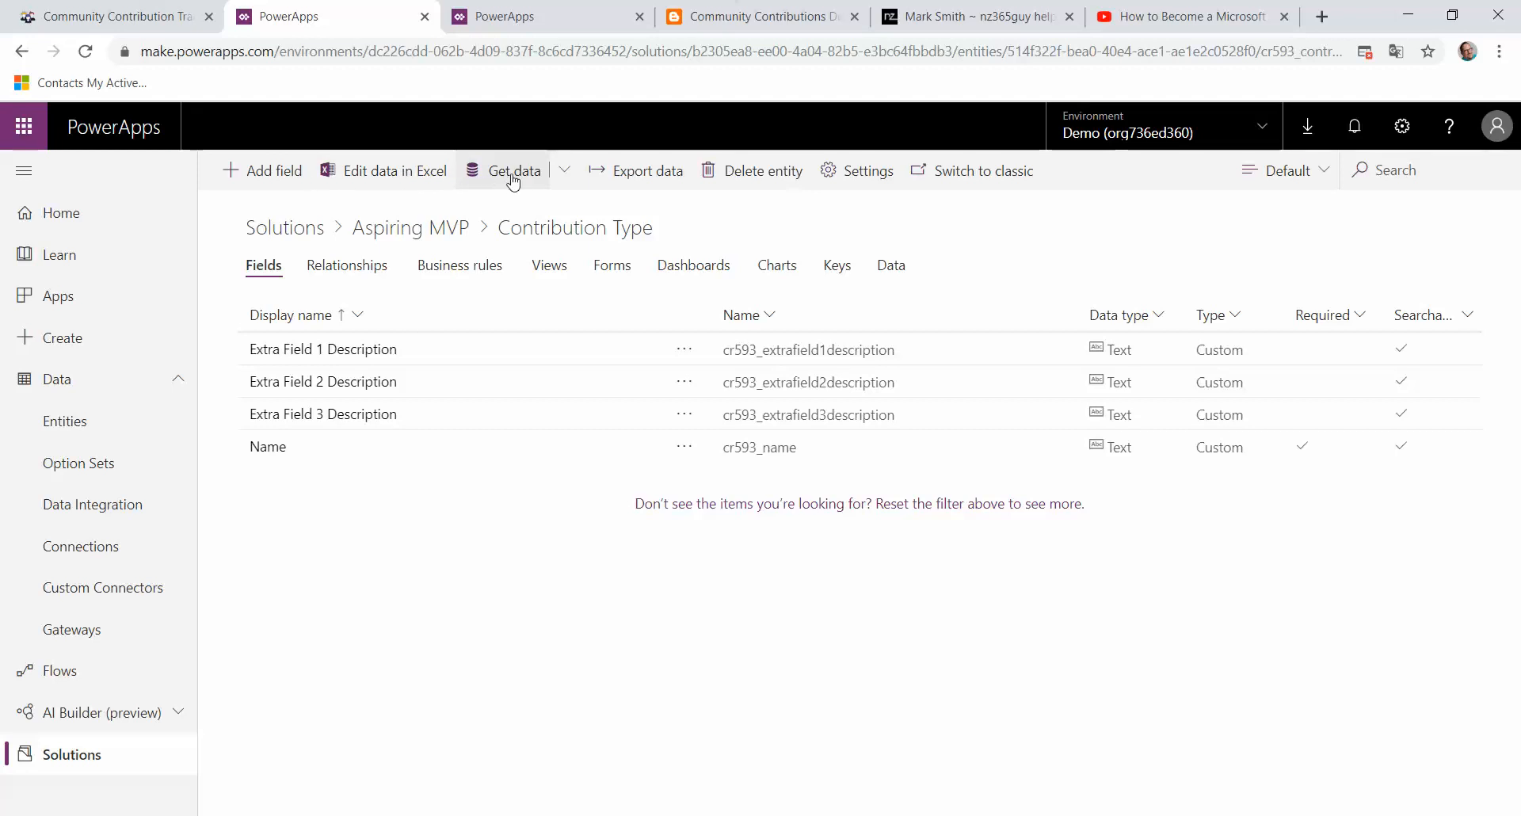
{"action": "left_click", "coordinate": [399, 193]}
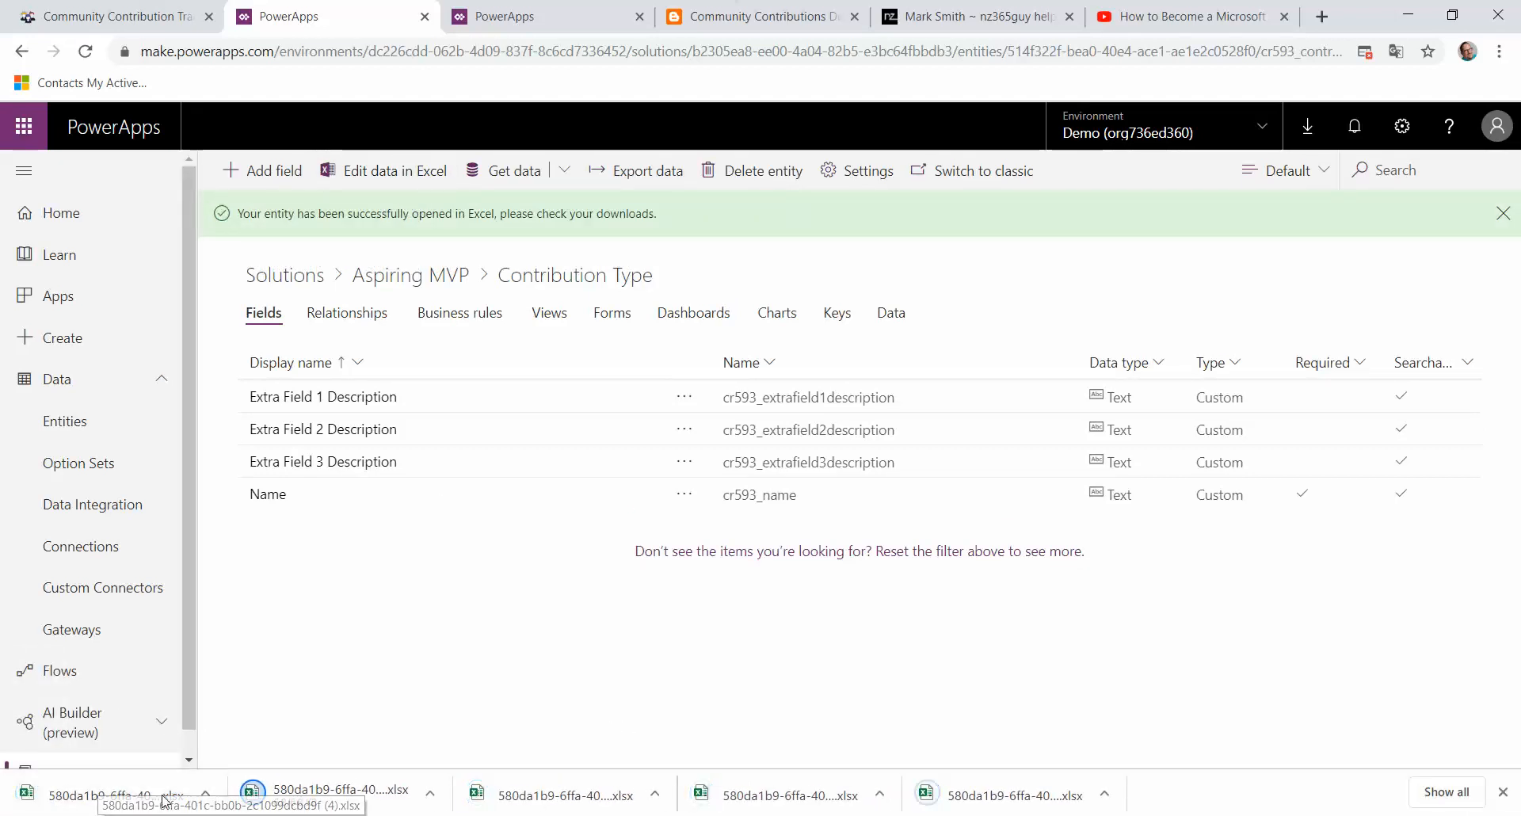
{"action": "left_click", "coordinate": [204, 798]}
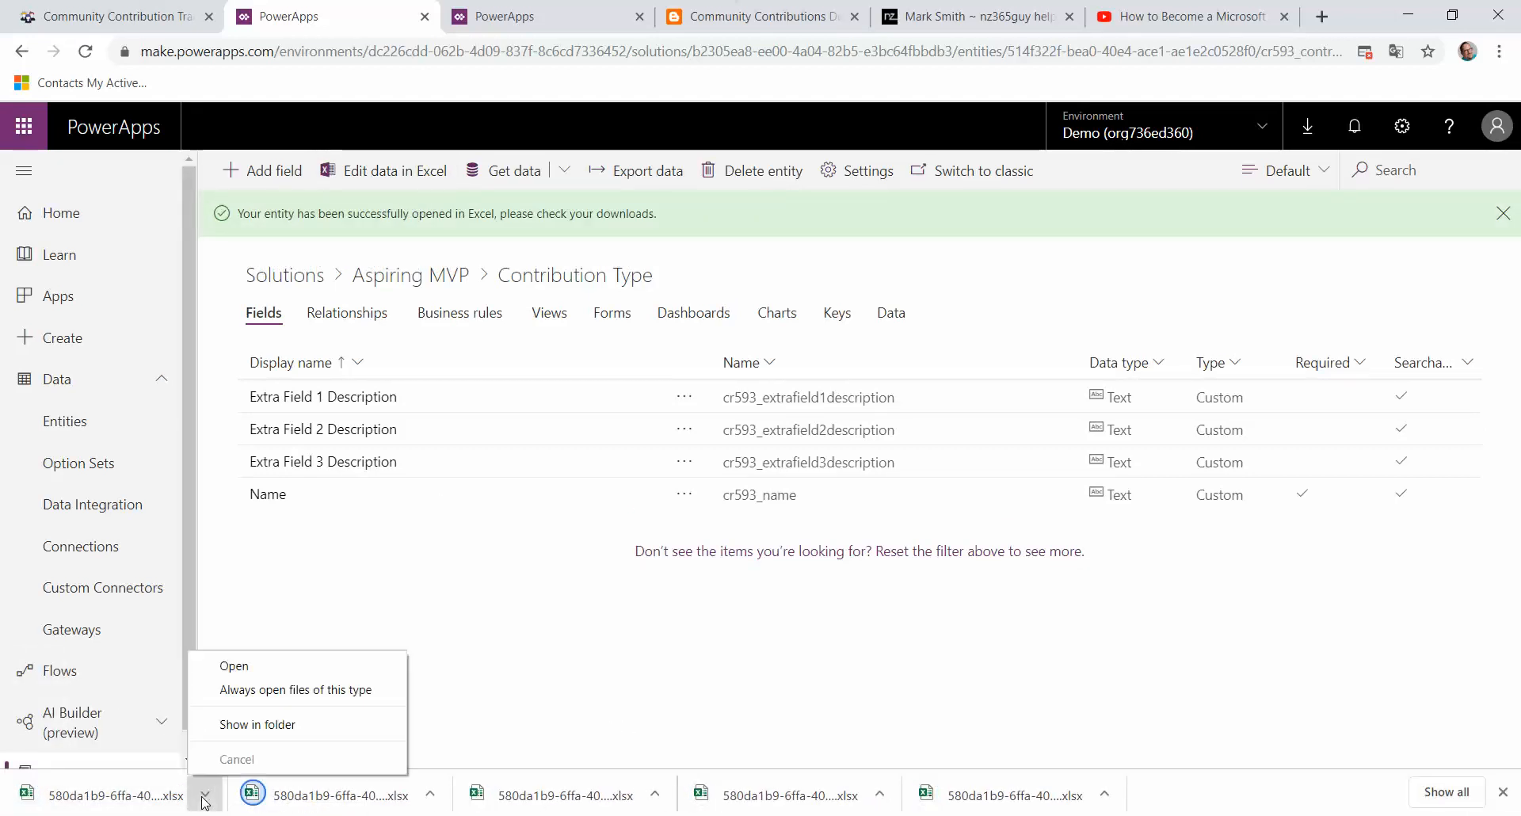
{"action": "left_click", "coordinate": [288, 670]}
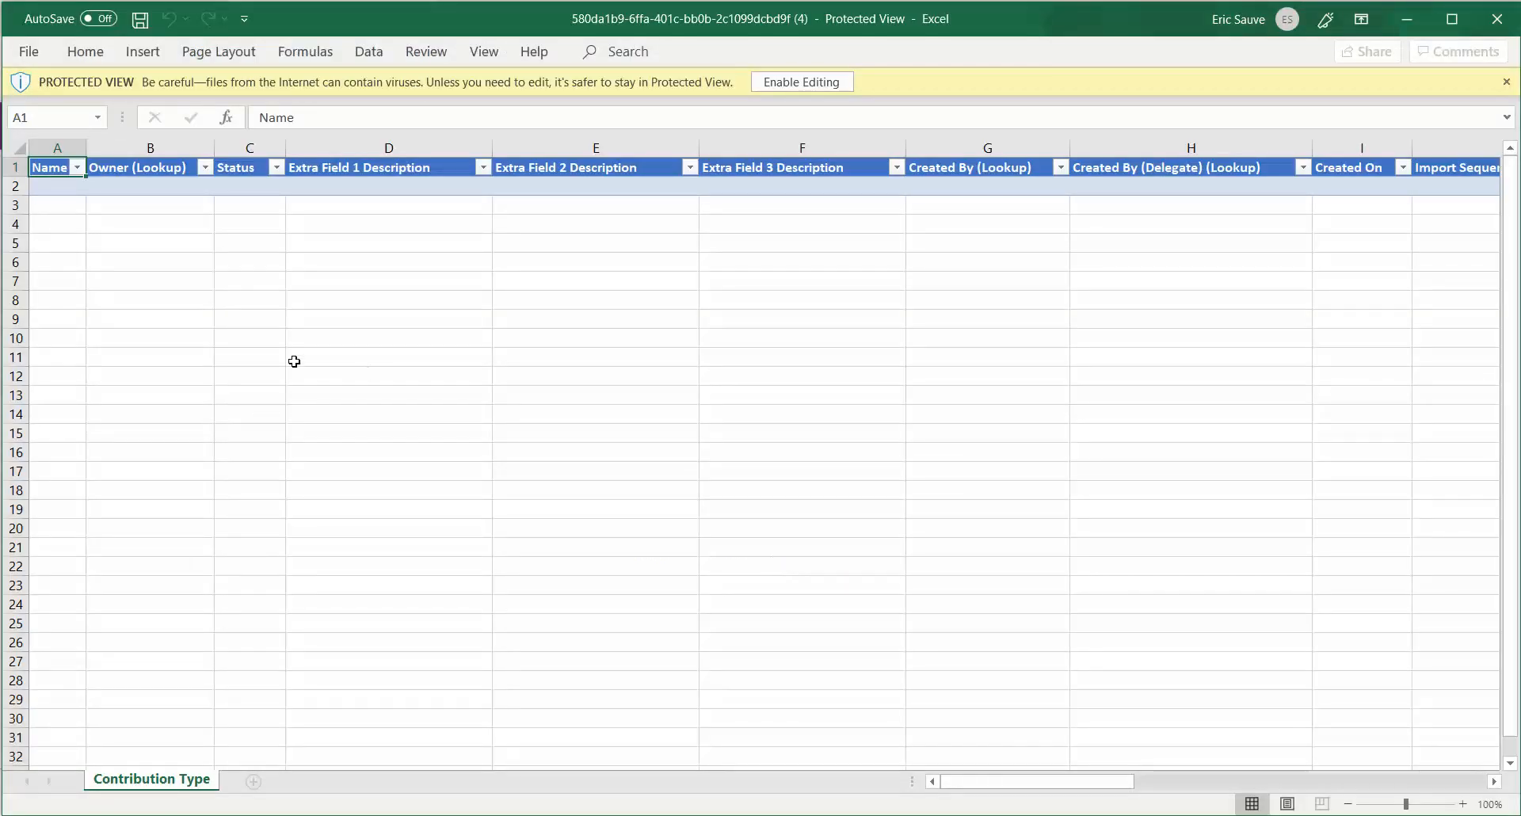
{"action": "left_click", "coordinate": [788, 84]}
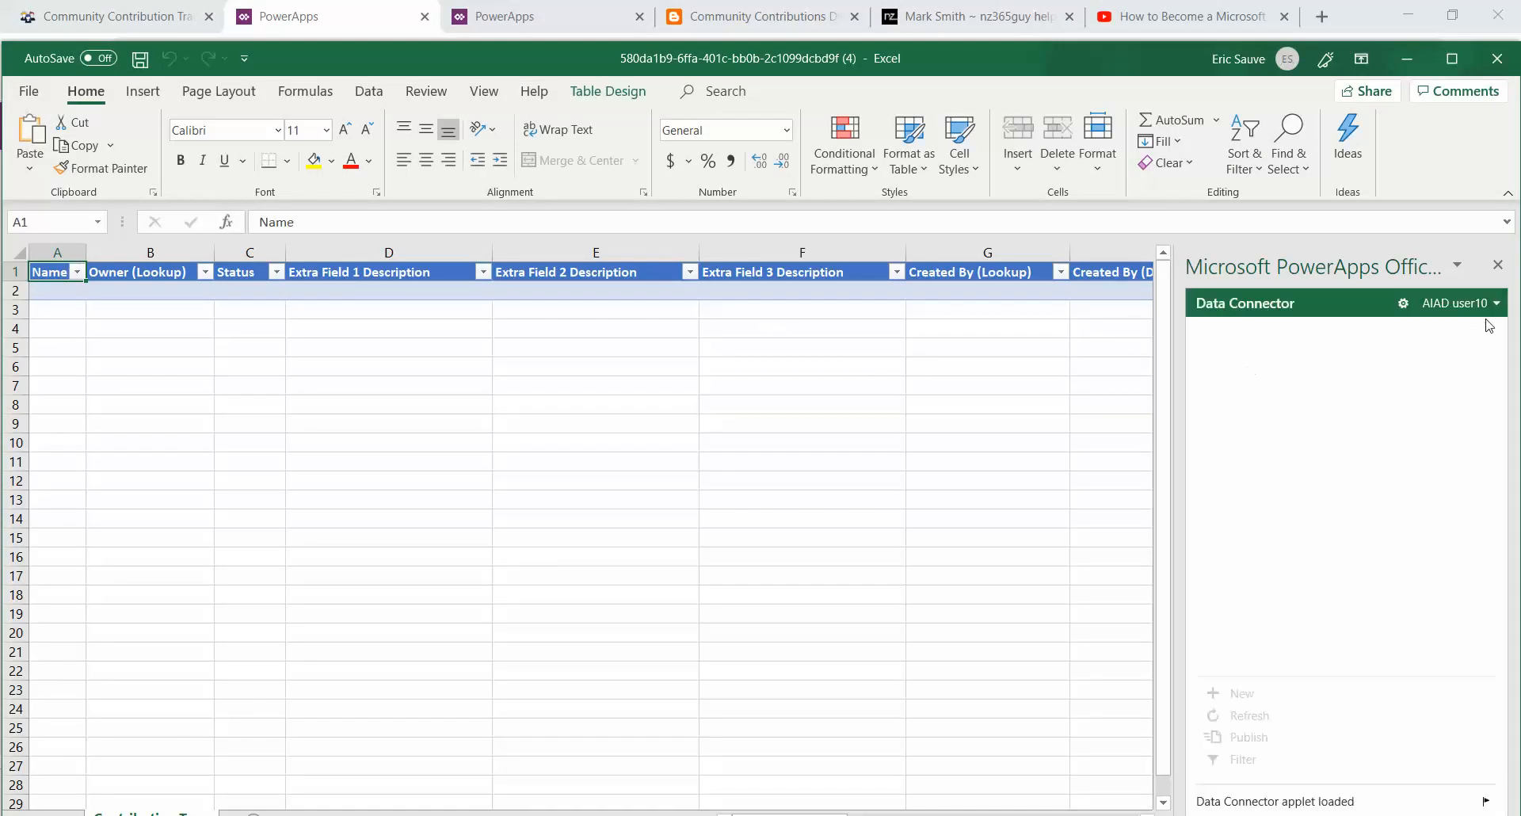
Step: Add new rows to the Contribution Type table through the PowerApps data connector until it reaches row 24
{"action": "left_click", "coordinate": [54, 290]}
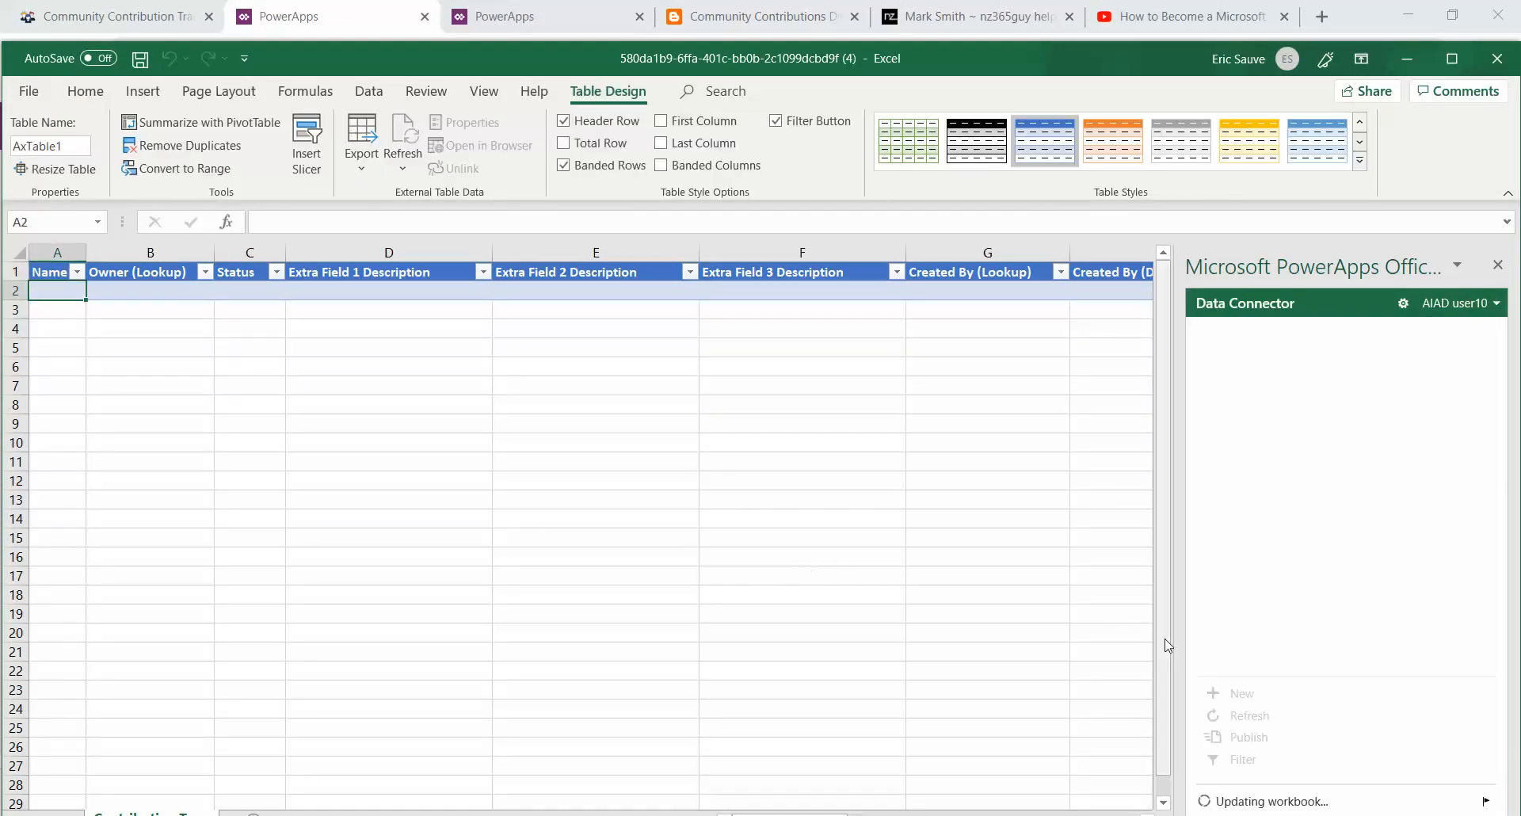
{"action": "left_click", "coordinate": [1212, 694]}
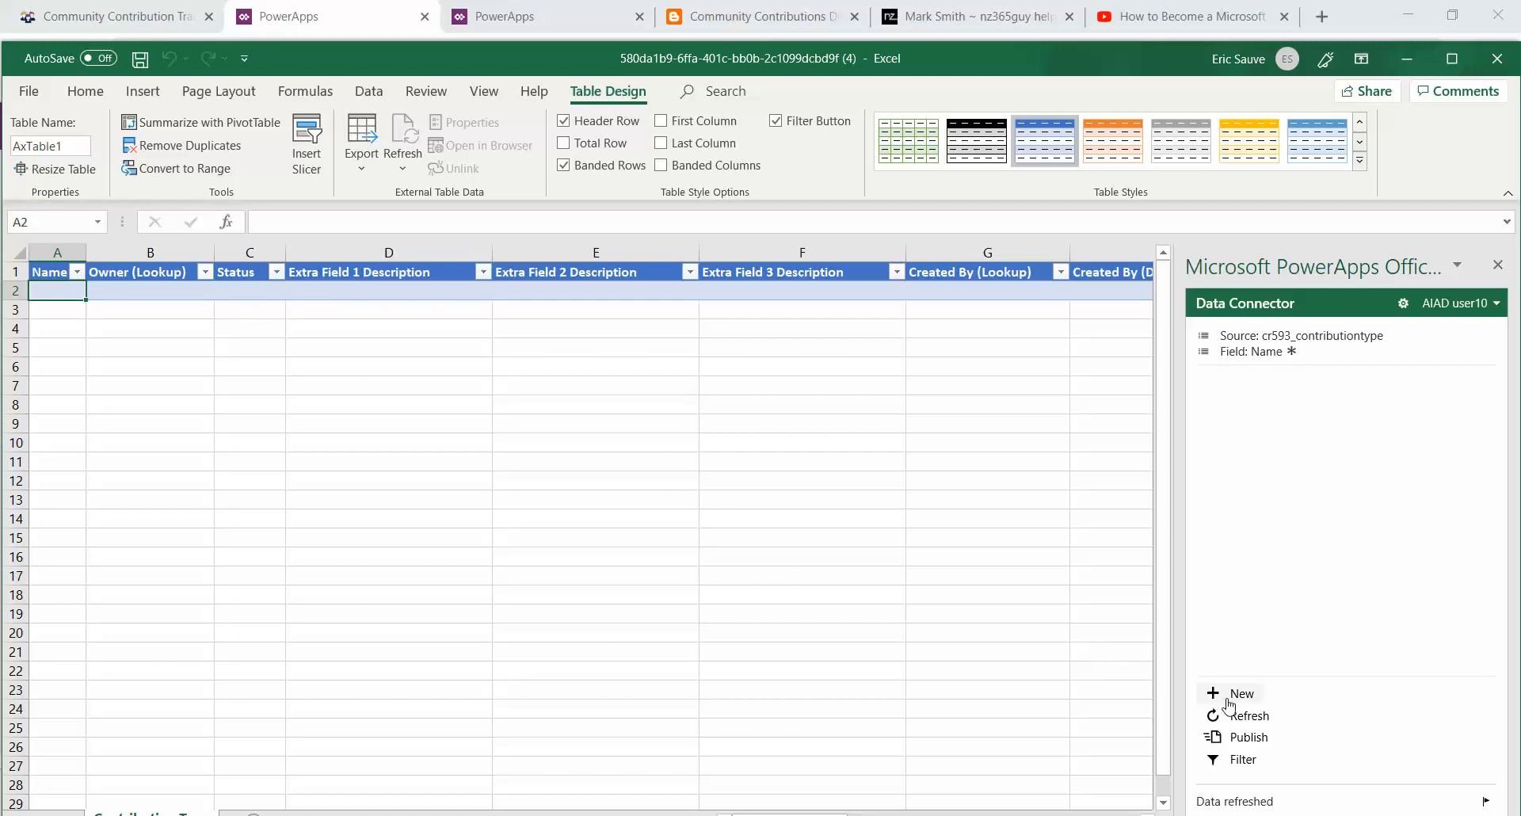
{"action": "left_click", "coordinate": [1218, 698]}
{"action": "left_click", "coordinate": [1218, 699]}
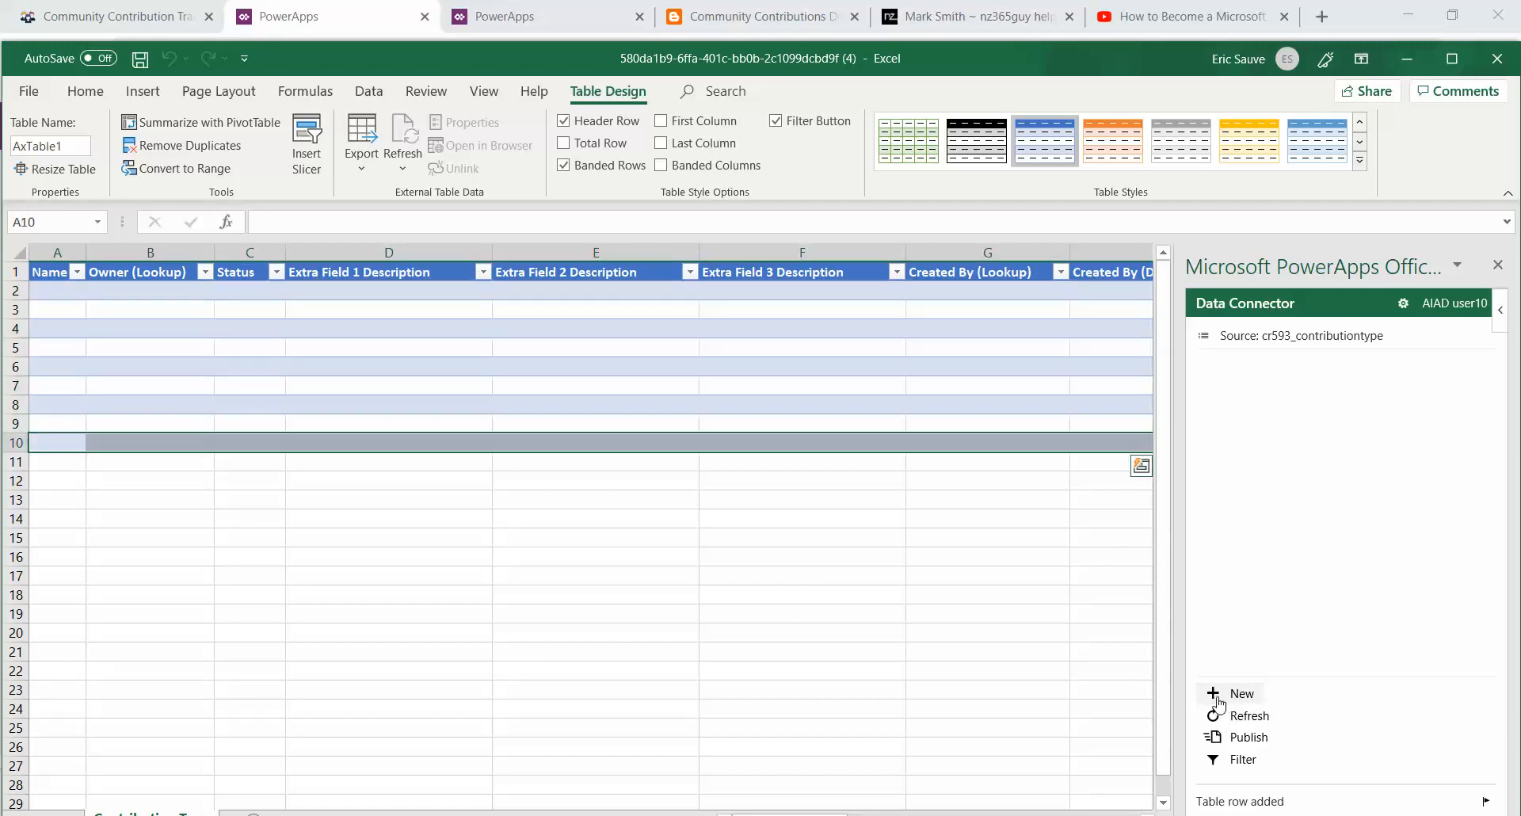
{"action": "left_click", "coordinate": [1219, 698]}
{"action": "left_click", "coordinate": [1222, 698]}
{"action": "left_click", "coordinate": [1224, 700]}
{"action": "left_click", "coordinate": [1224, 700]}
{"action": "left_click", "coordinate": [1224, 700]}
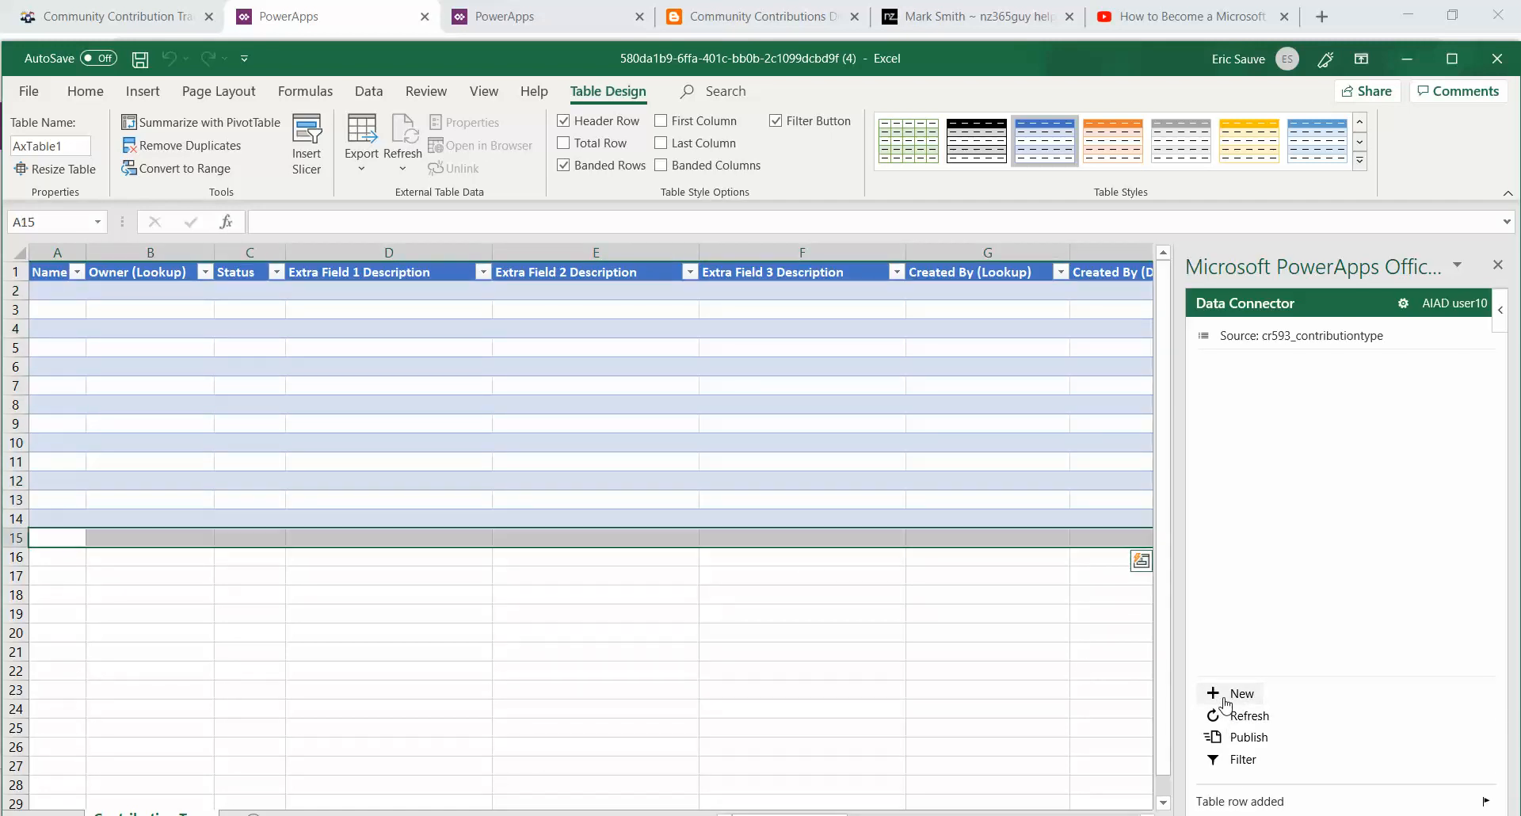
{"action": "left_click", "coordinate": [1224, 700]}
{"action": "left_click", "coordinate": [1224, 700]}
{"action": "left_click", "coordinate": [1224, 701]}
{"action": "left_click", "coordinate": [1224, 700]}
{"action": "left_click", "coordinate": [1226, 702]}
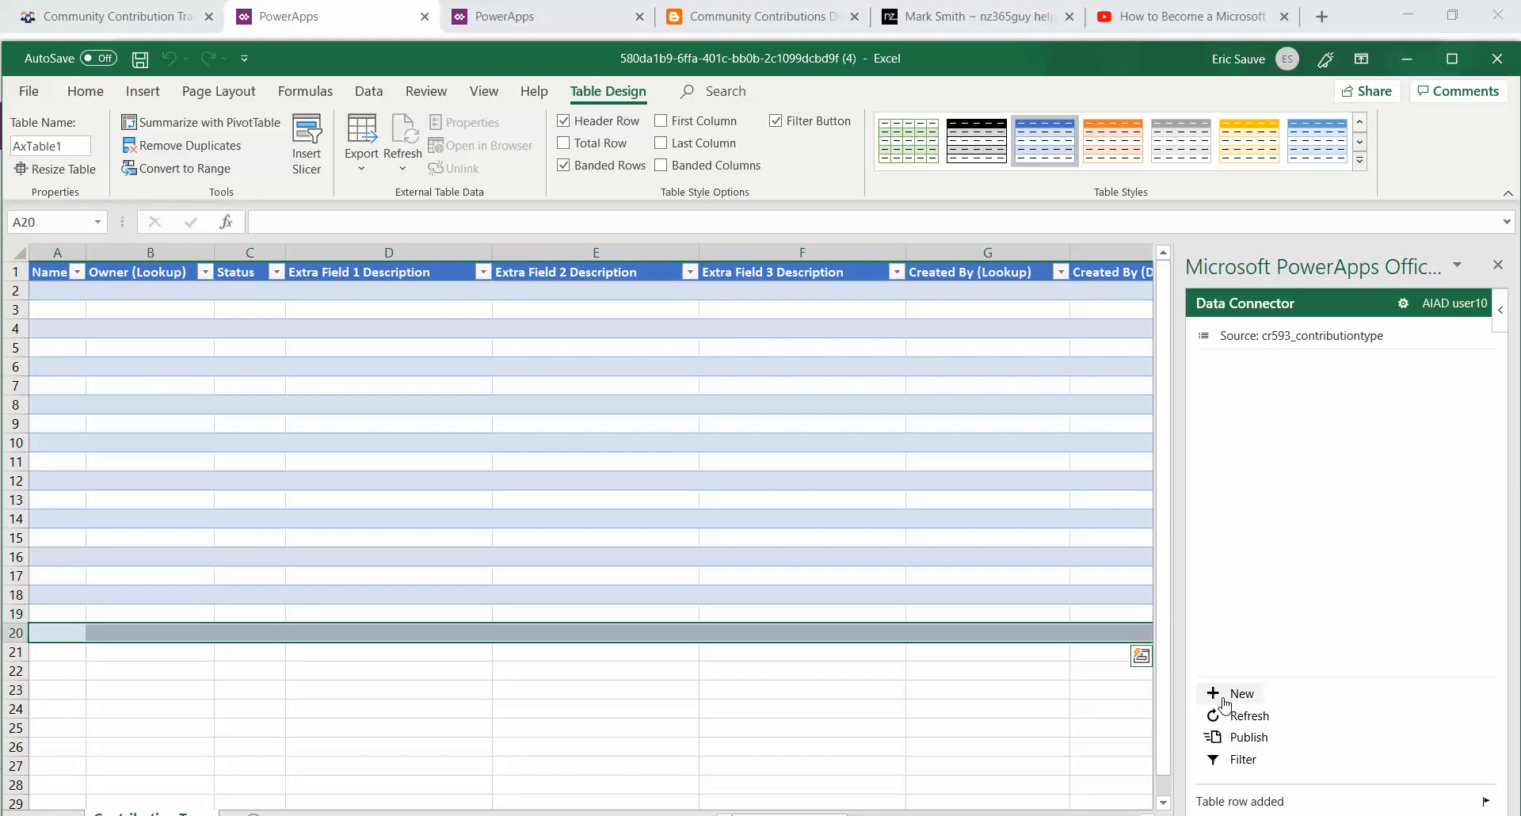
{"action": "left_click", "coordinate": [1226, 702]}
{"action": "left_click", "coordinate": [1225, 702]}
{"action": "left_click", "coordinate": [1225, 701]}
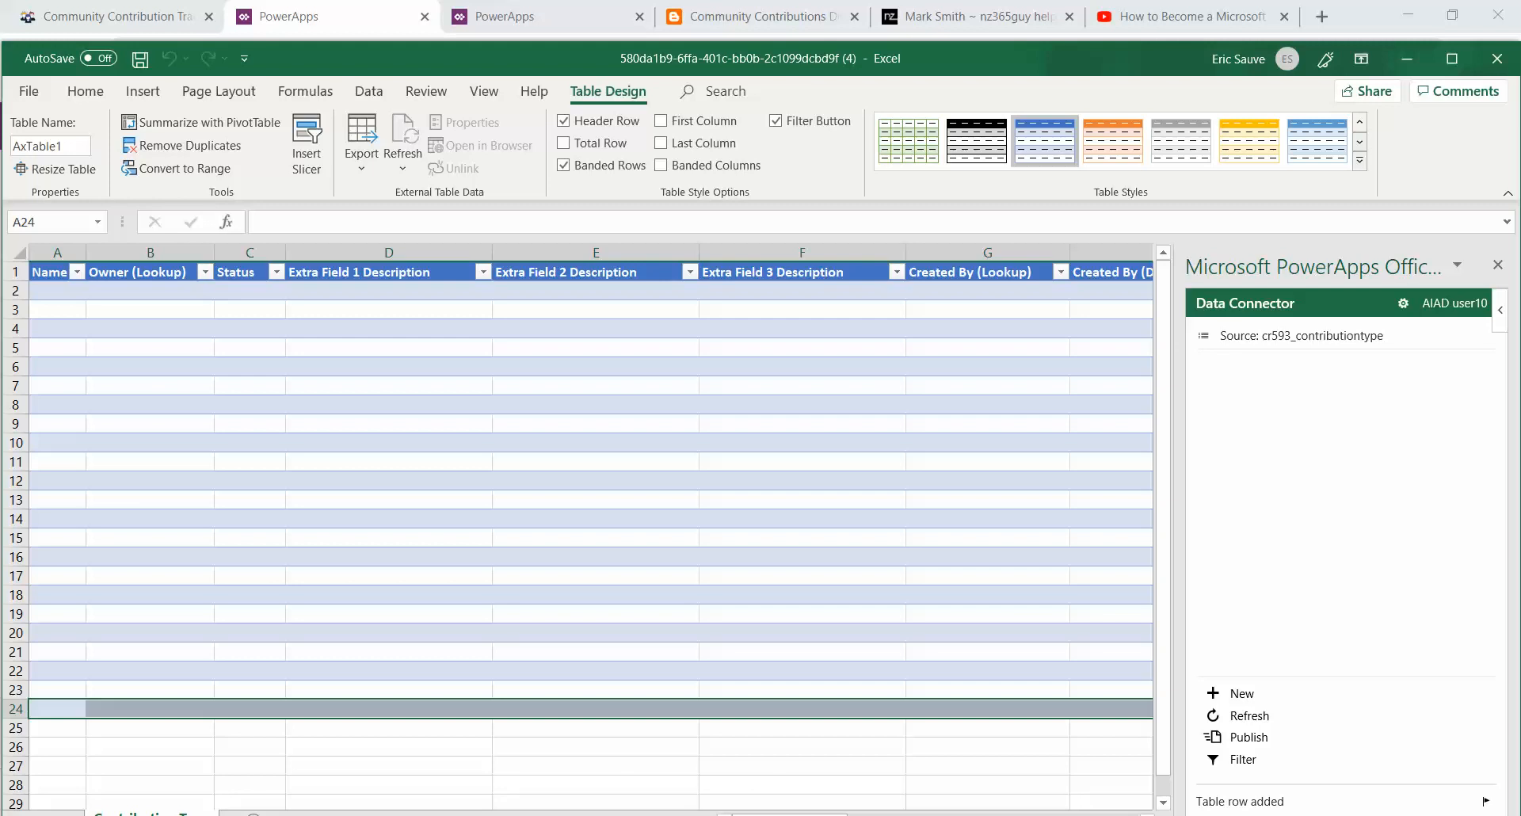
Step: Open the contribution types workbook from the MVPTrack folder and copy the Name values in A2:A25
{"action": "left_click", "coordinate": [190, 742]}
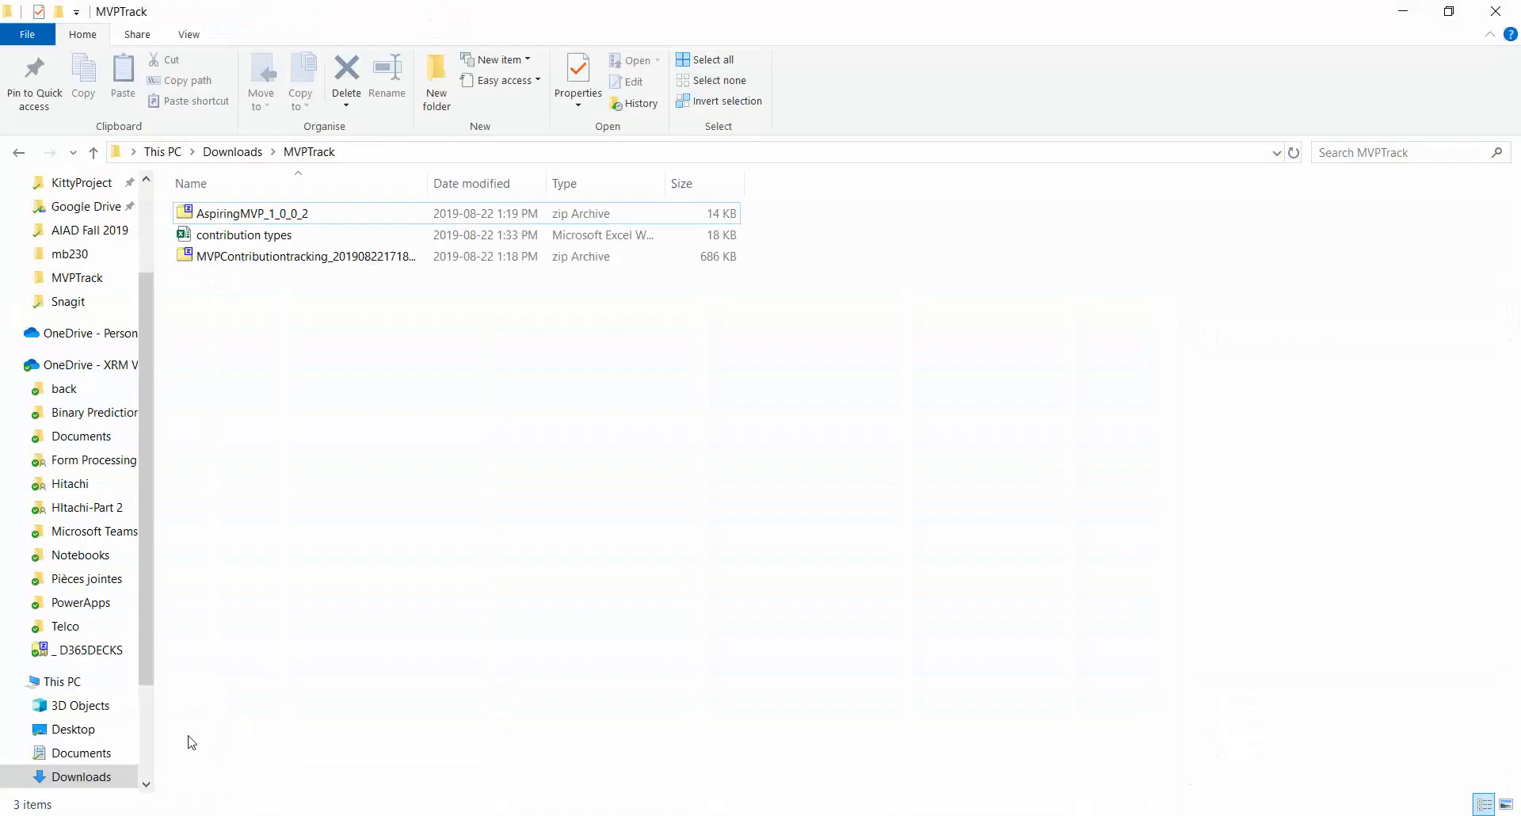
{"action": "left_click", "coordinate": [293, 242]}
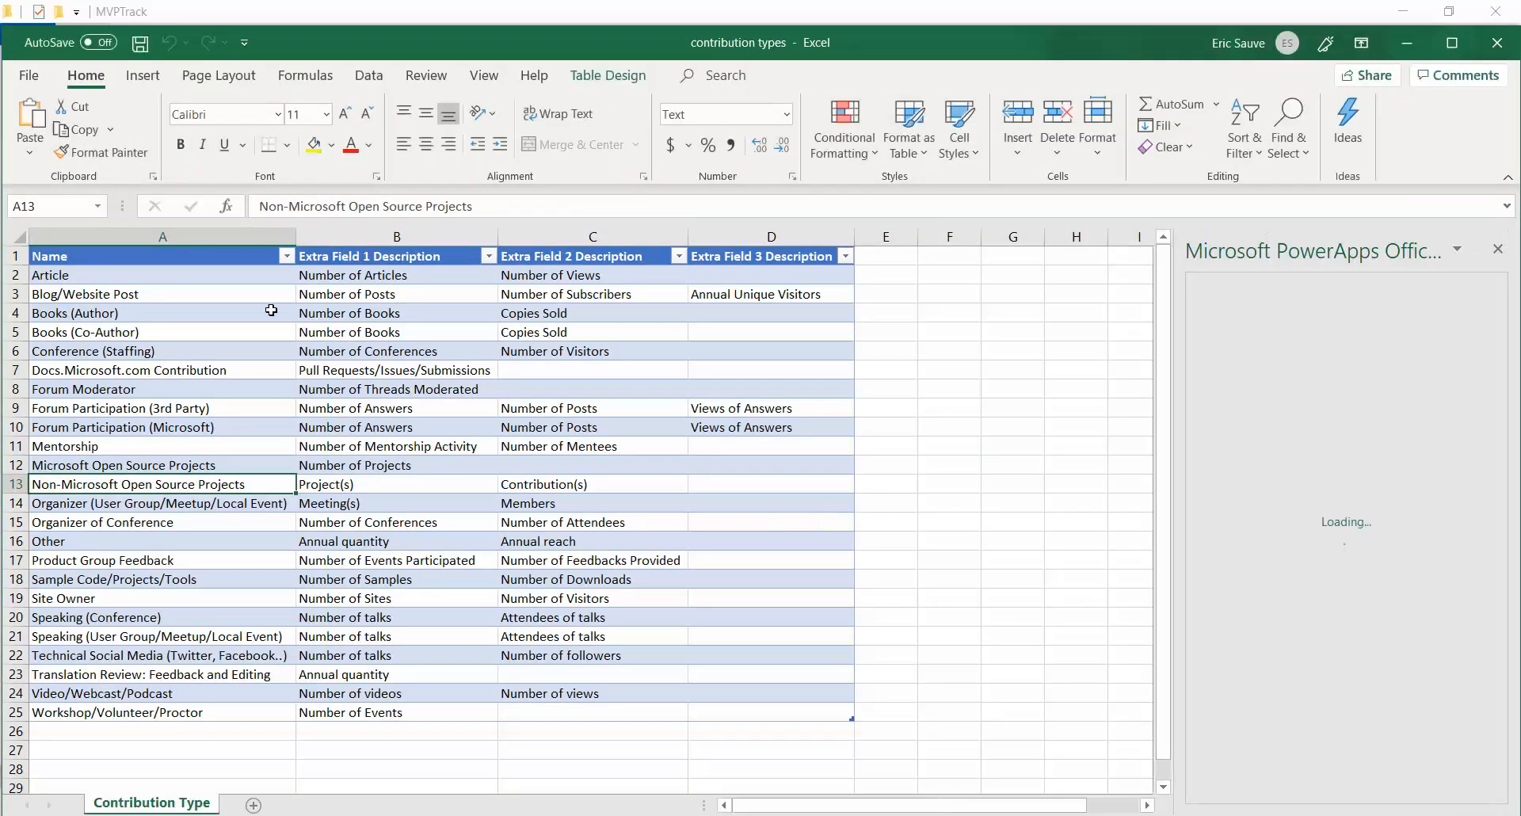
{"action": "left_click_drag", "start_coordinate": [145, 281], "coordinate": [110, 713]}
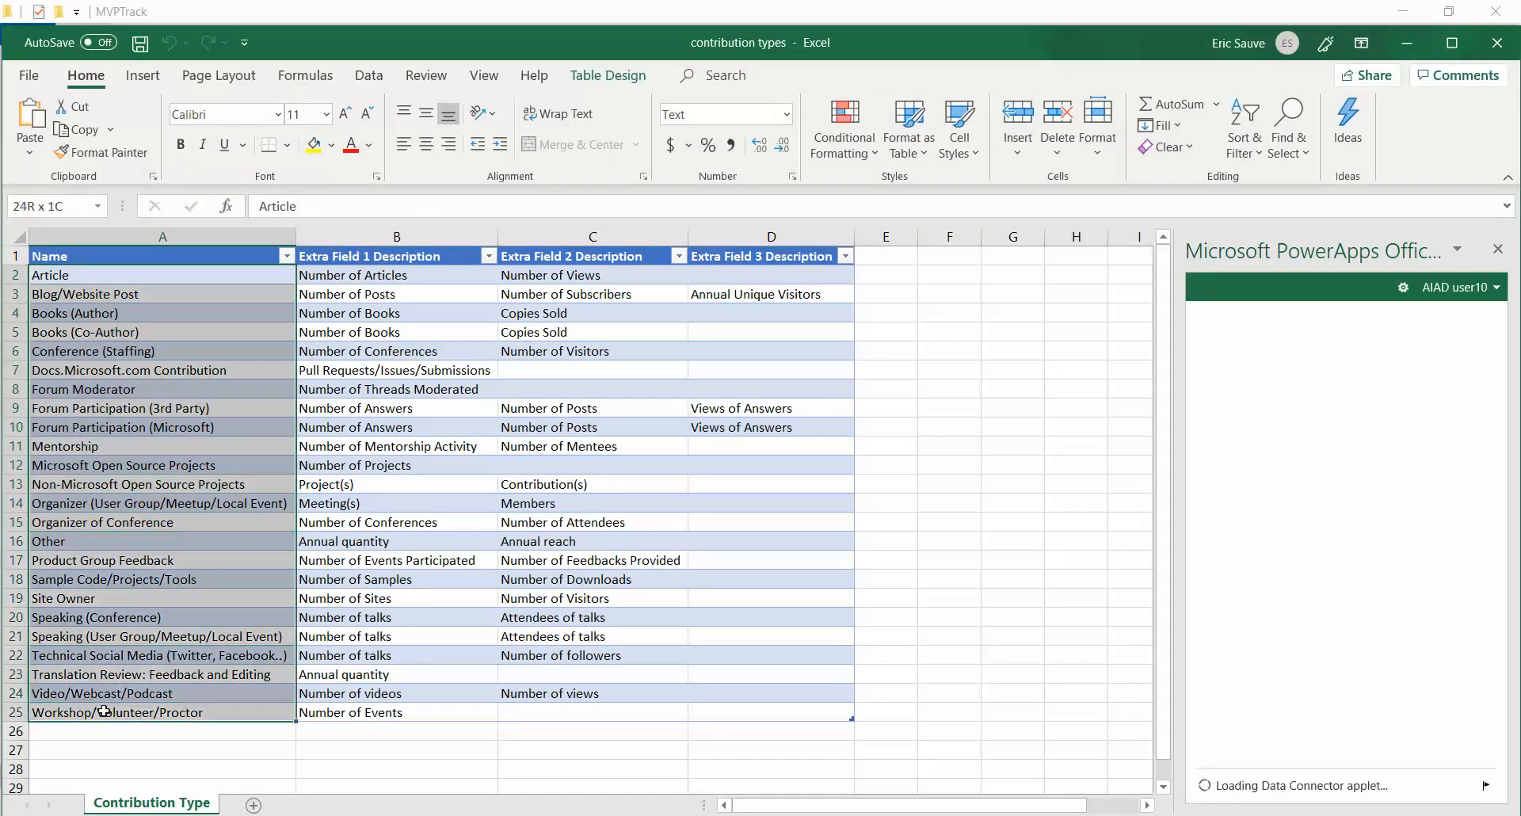
{"action": "key", "text": "ctrl+c"}
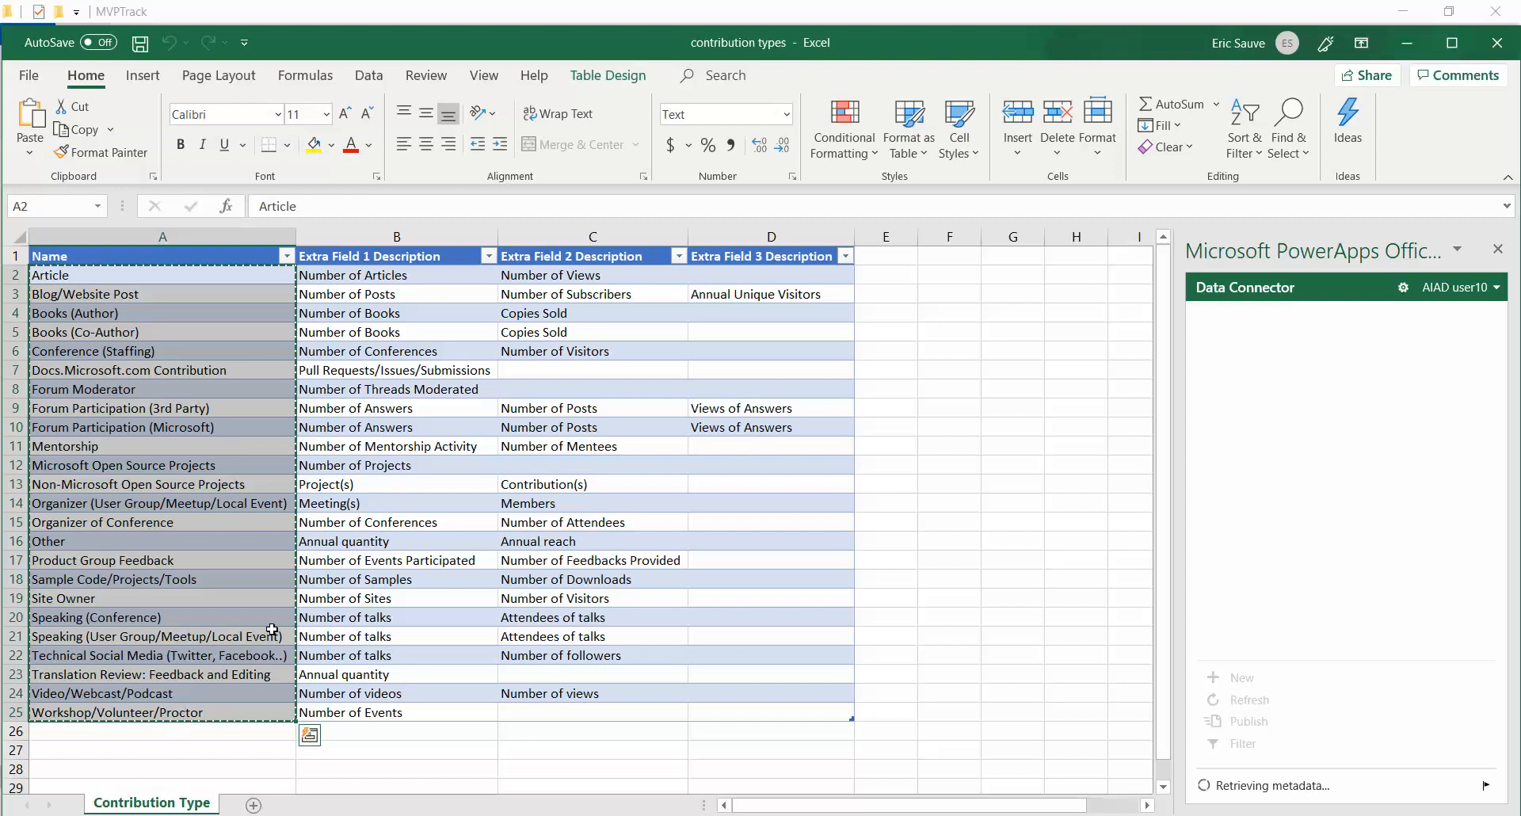
Step: Add one more table row in the connector workbook and paste the copied names into the Name column from A2
{"action": "key", "text": "alt+Tab"}
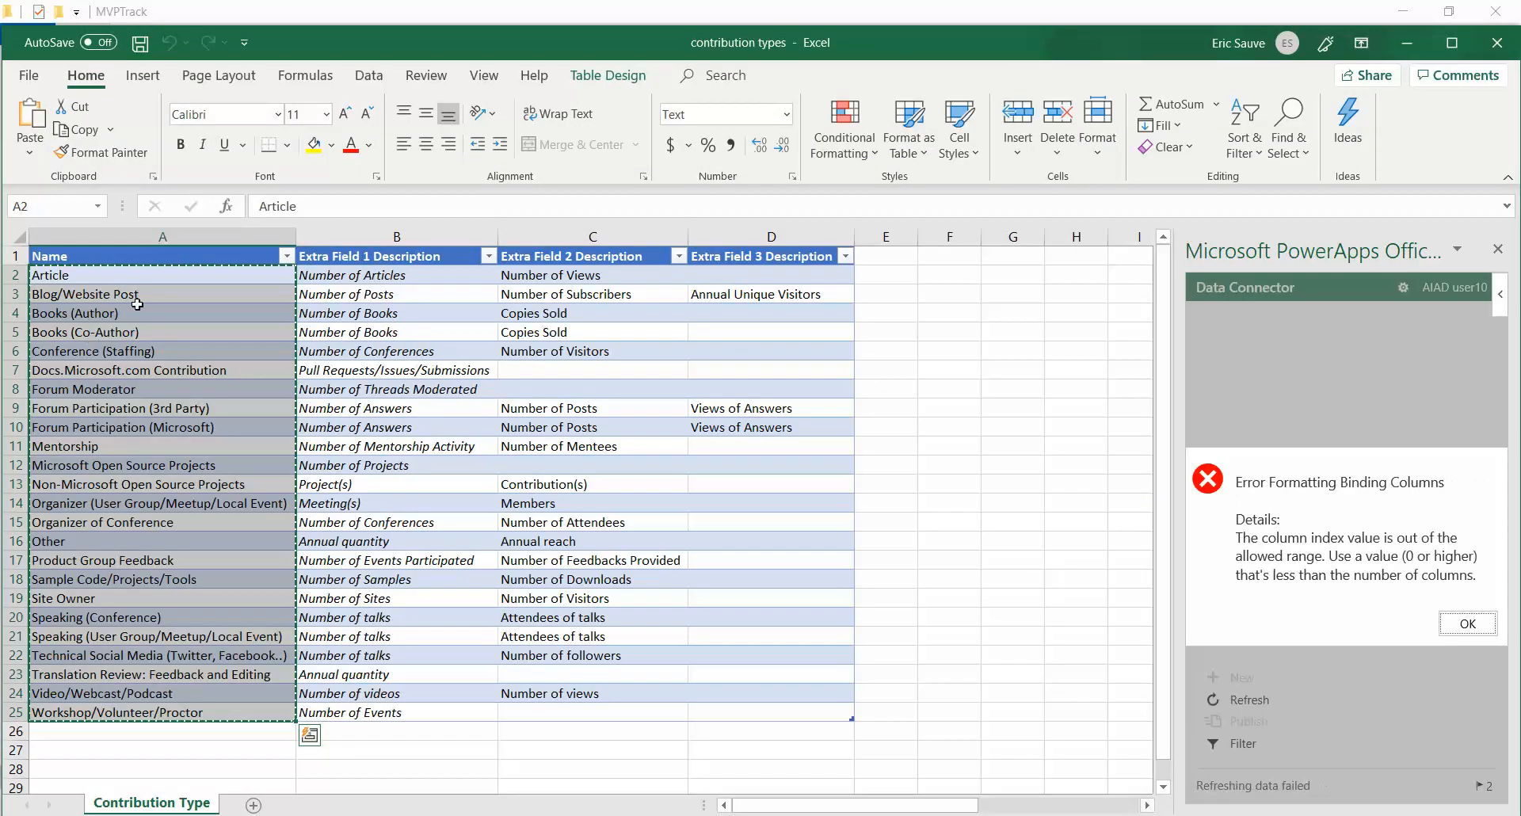
{"action": "key", "text": "alt+Tab"}
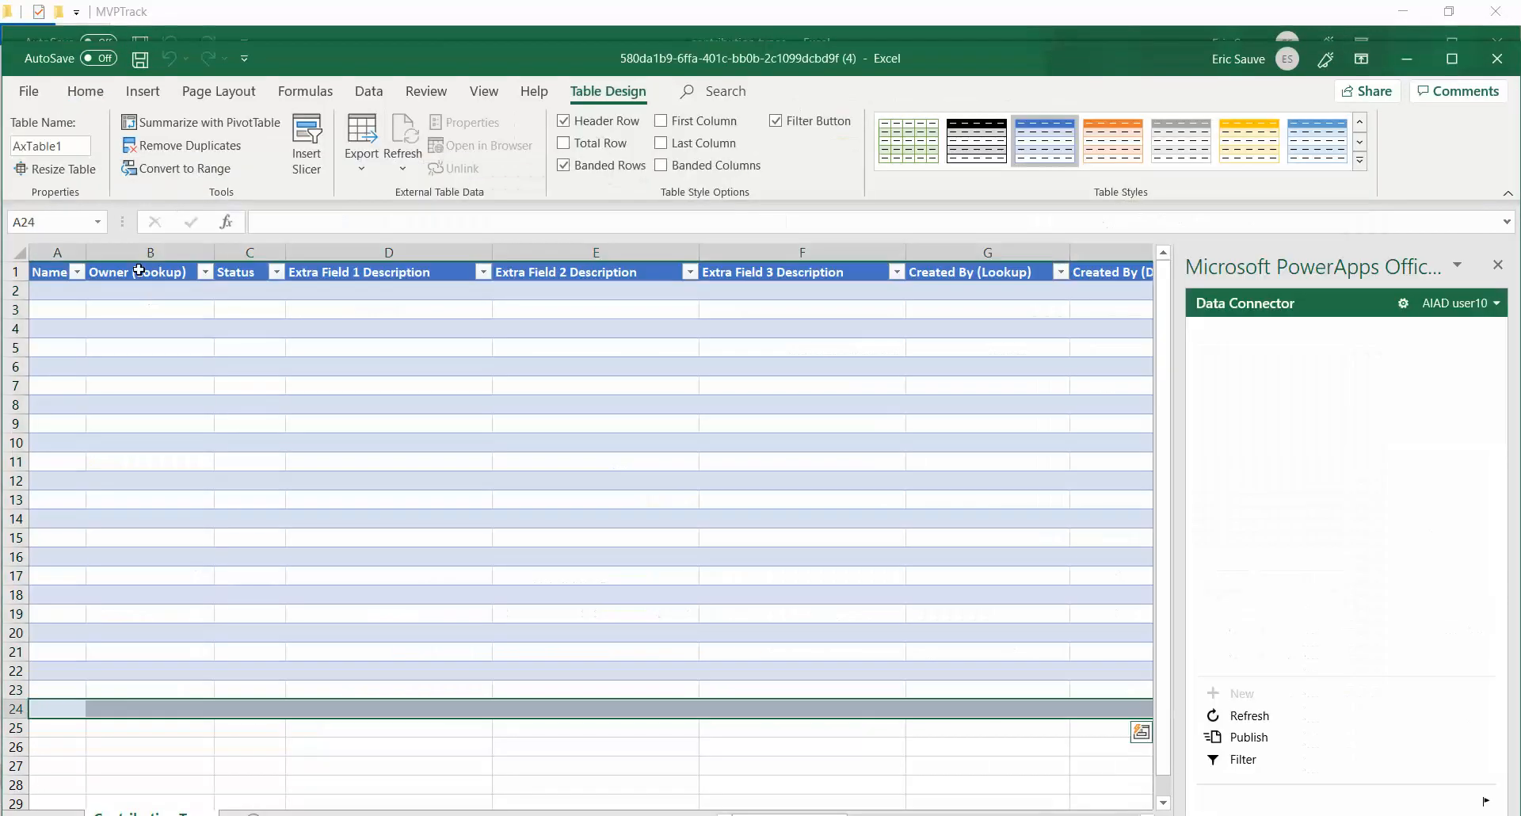
{"action": "left_click", "coordinate": [49, 725]}
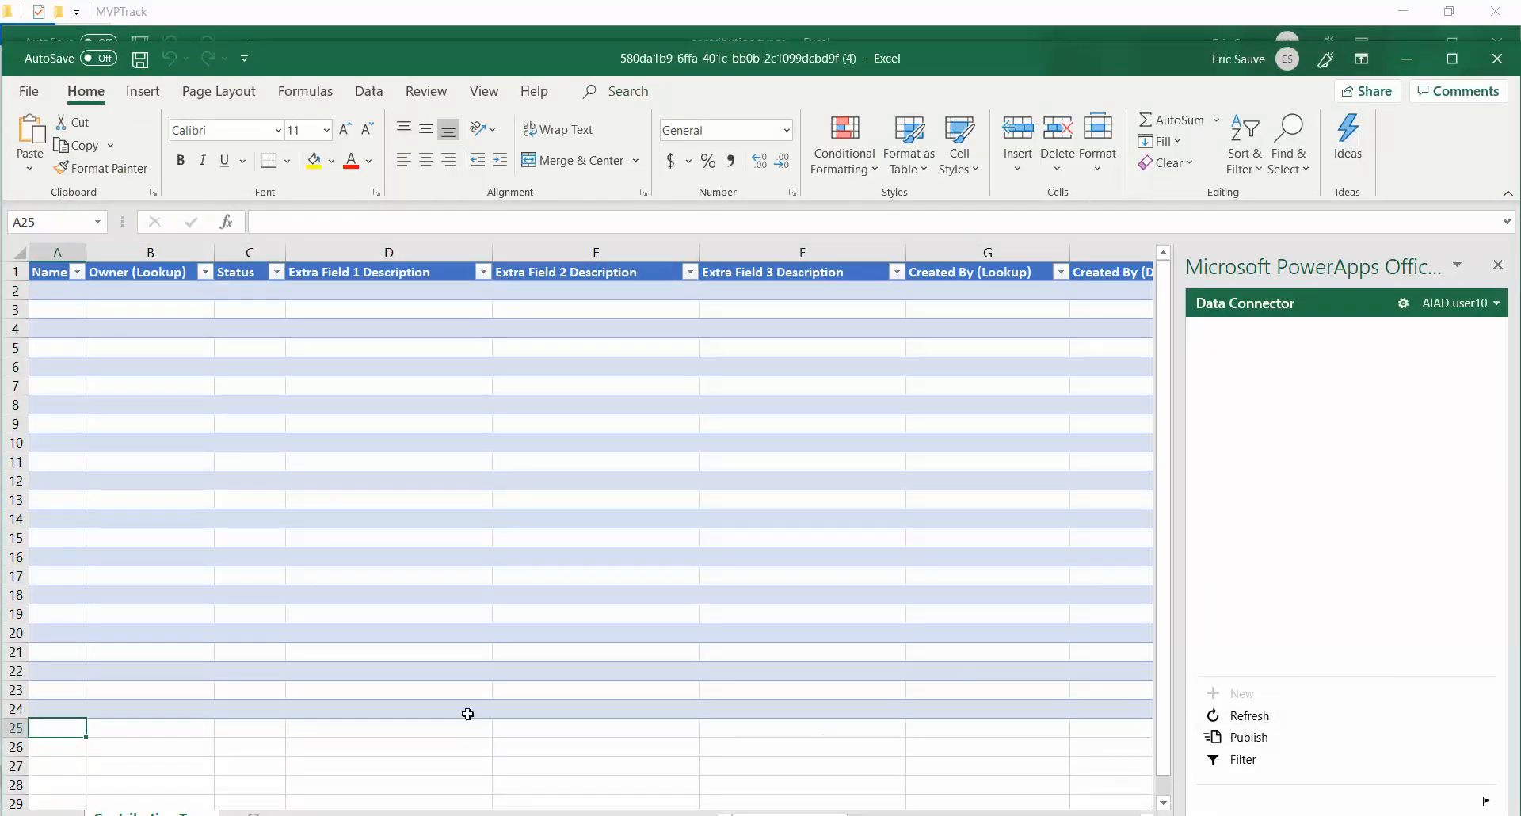
{"action": "left_click", "coordinate": [432, 710]}
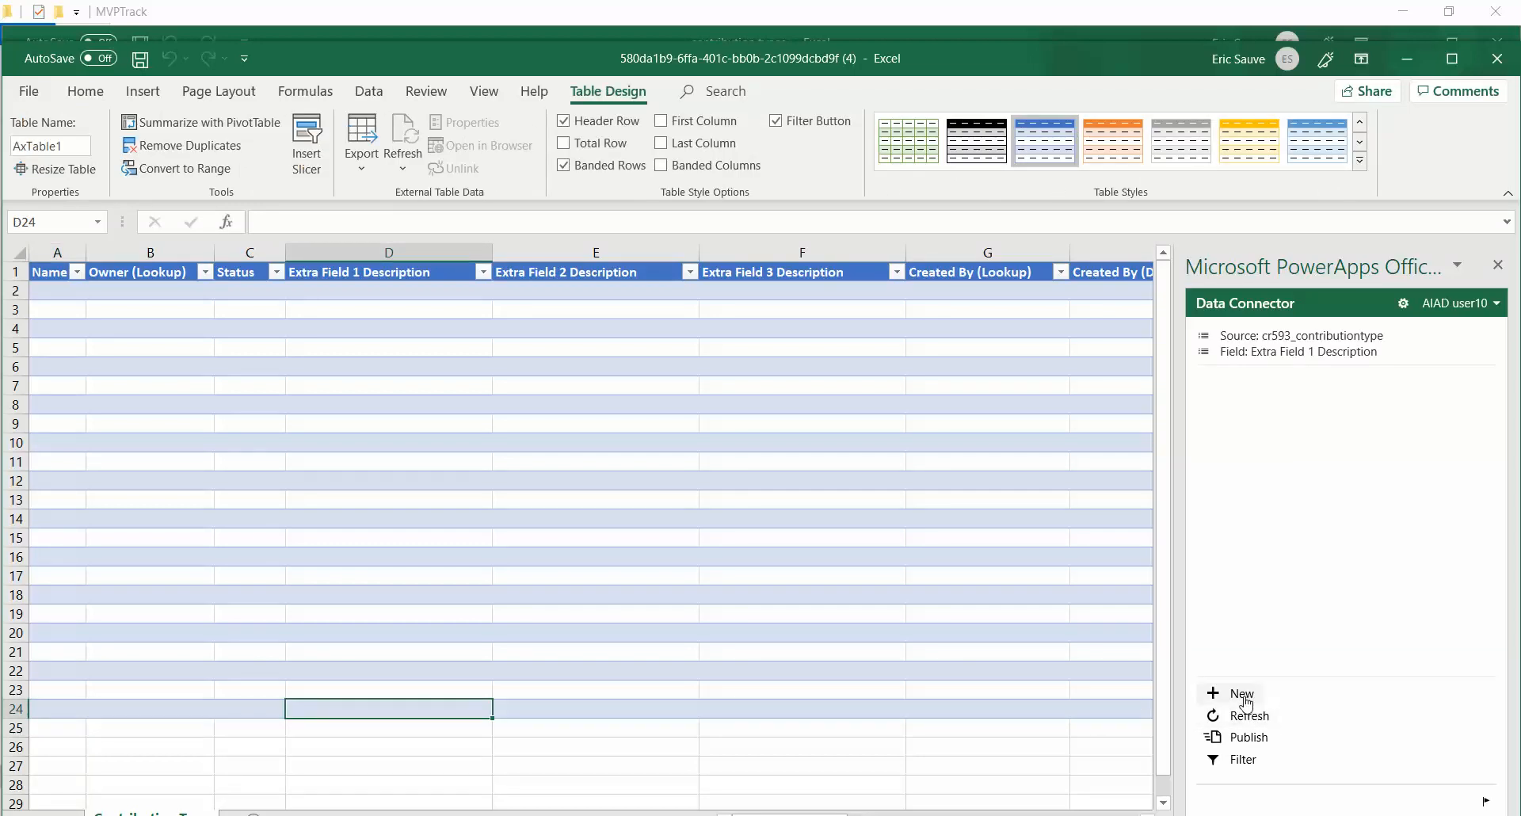
{"action": "left_click", "coordinate": [1216, 695]}
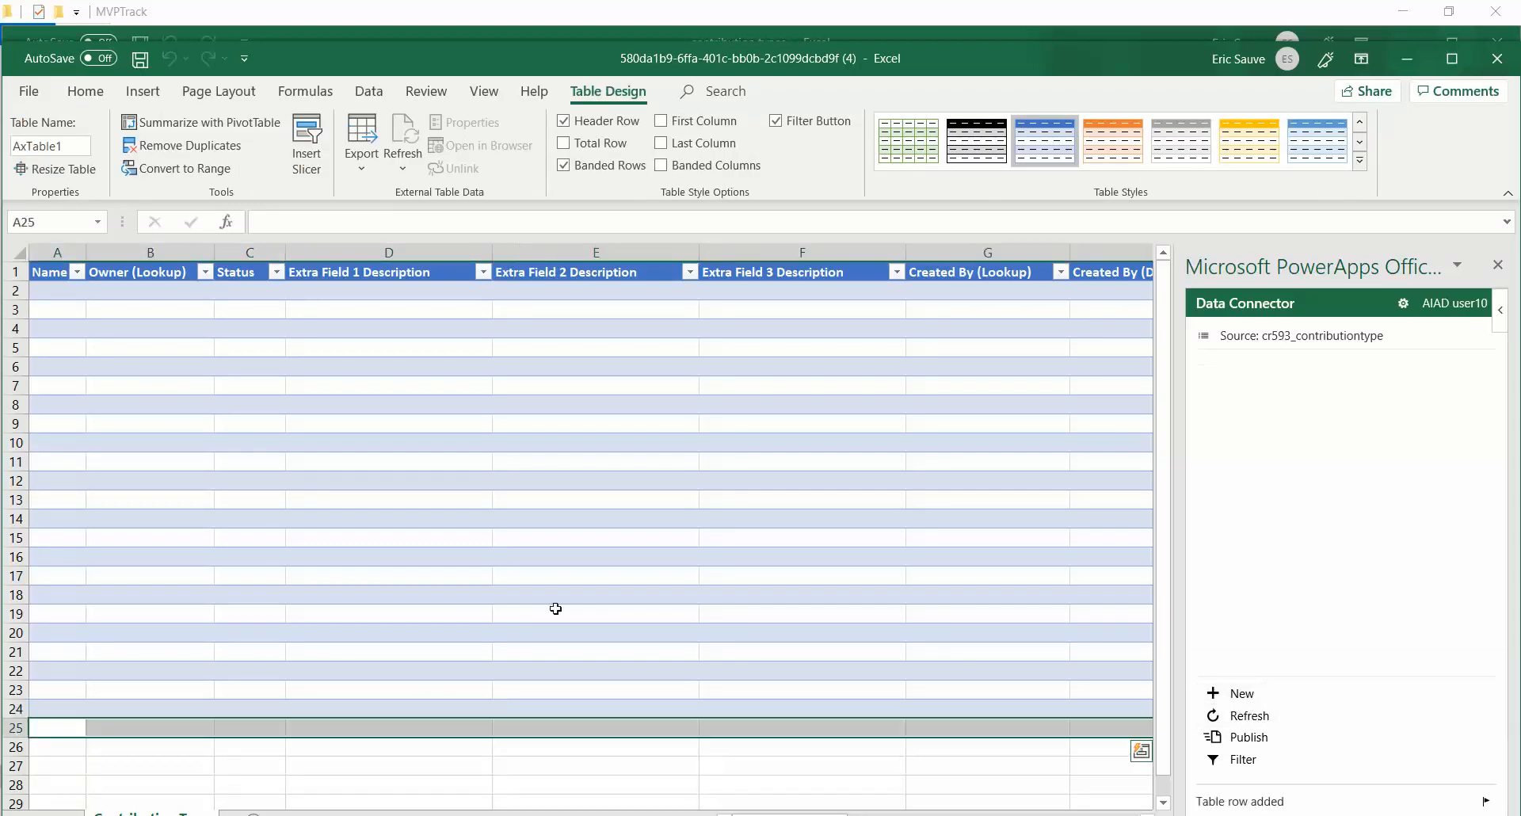
{"action": "left_click", "coordinate": [66, 293]}
{"action": "key", "text": "ctrl+v"}
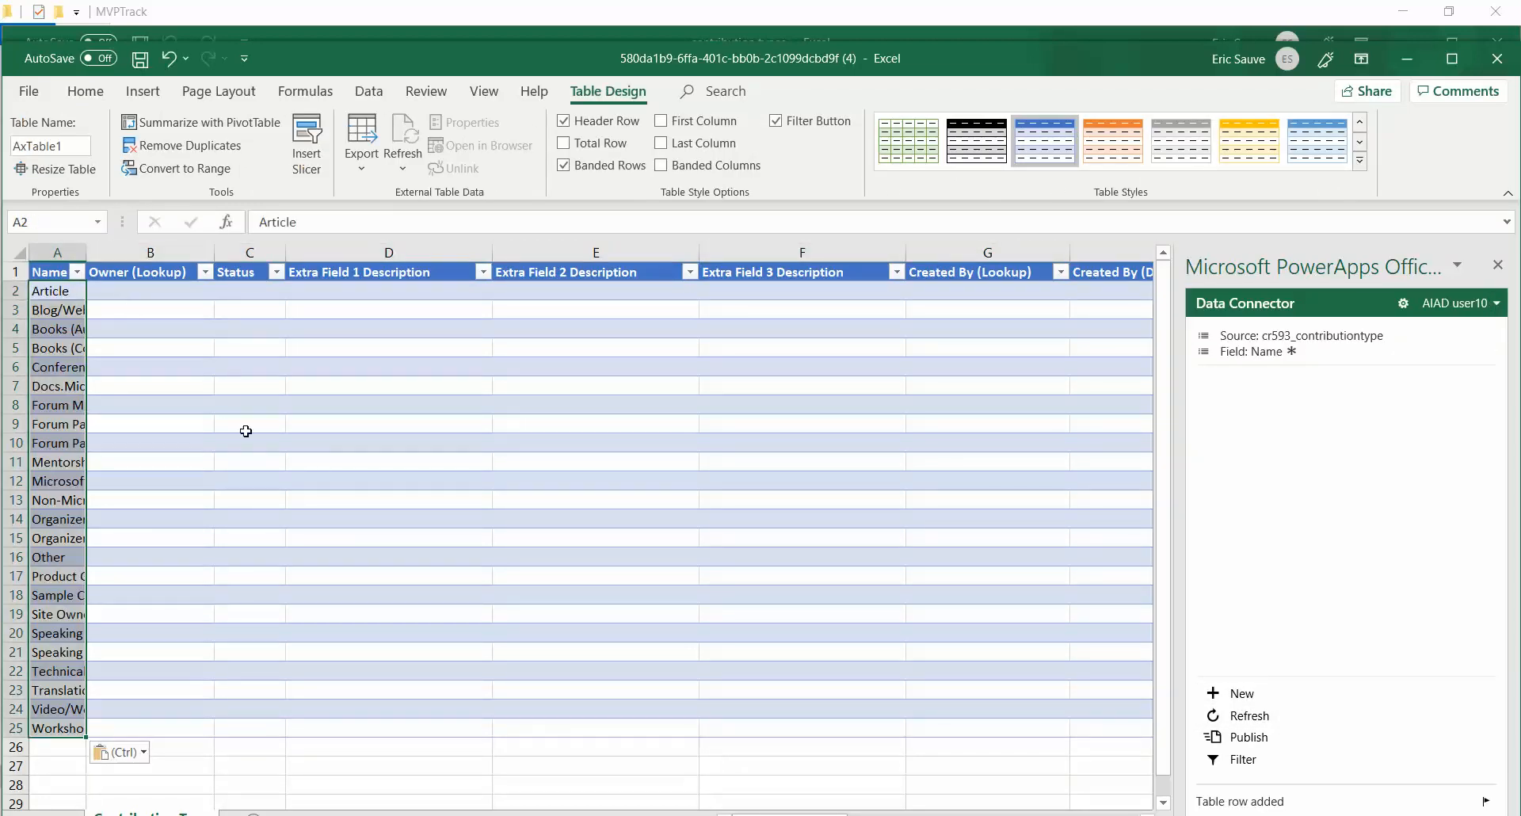
Step: Copy the three Extra Field description columns from the source workbook and paste them into Extra Field 1–3 Description from D2
{"action": "key", "text": "alt+Tab"}
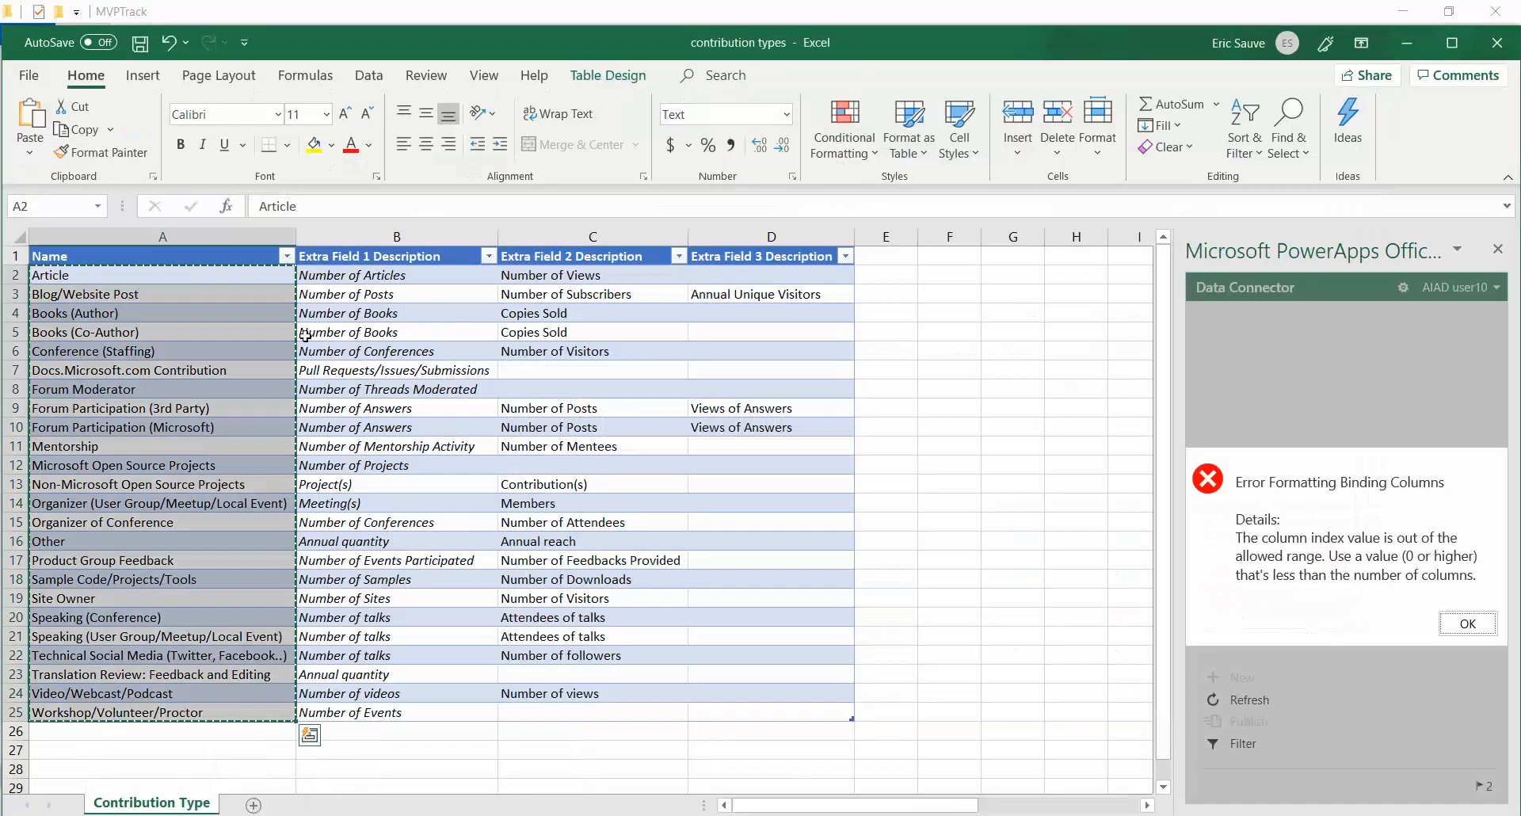
{"action": "left_click", "coordinate": [324, 280]}
{"action": "left_click", "coordinate": [758, 723], "text": "shift"}
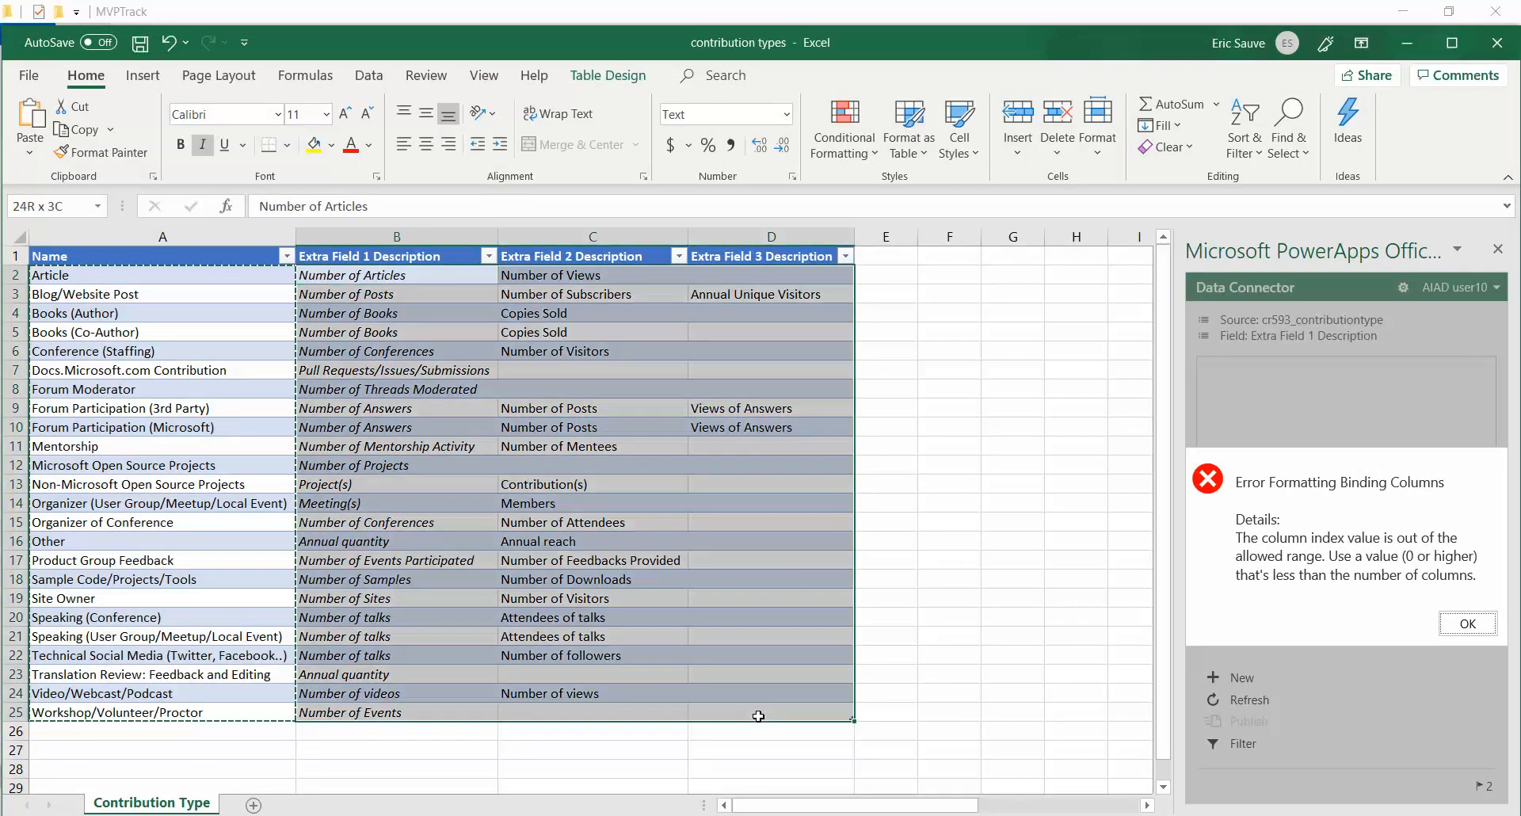
{"action": "key", "text": "ctrl+c"}
{"action": "key", "text": "alt+Tab"}
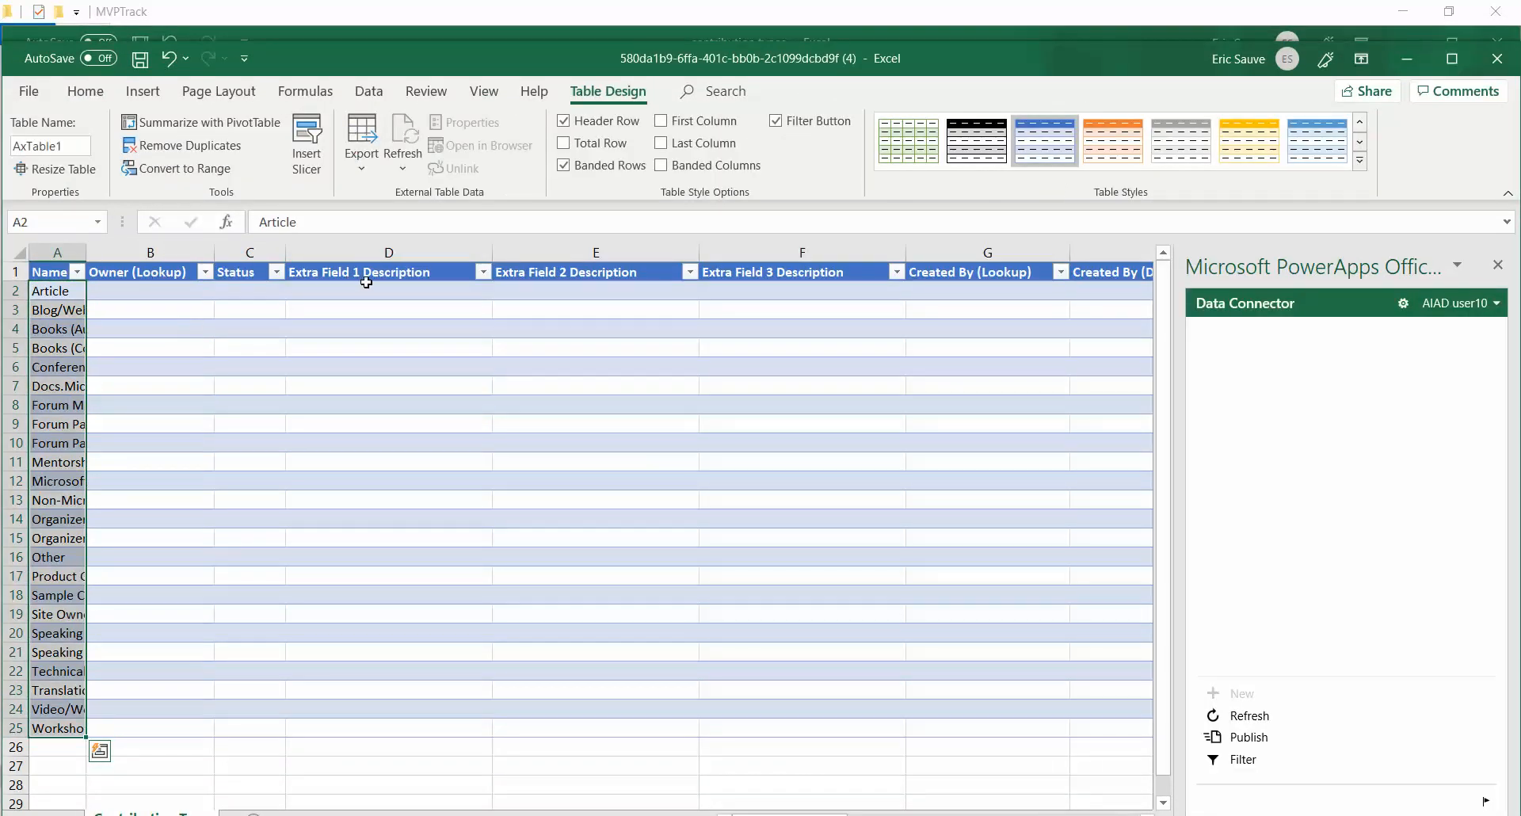
{"action": "left_click", "coordinate": [368, 294]}
{"action": "key", "text": "ctrl+v"}
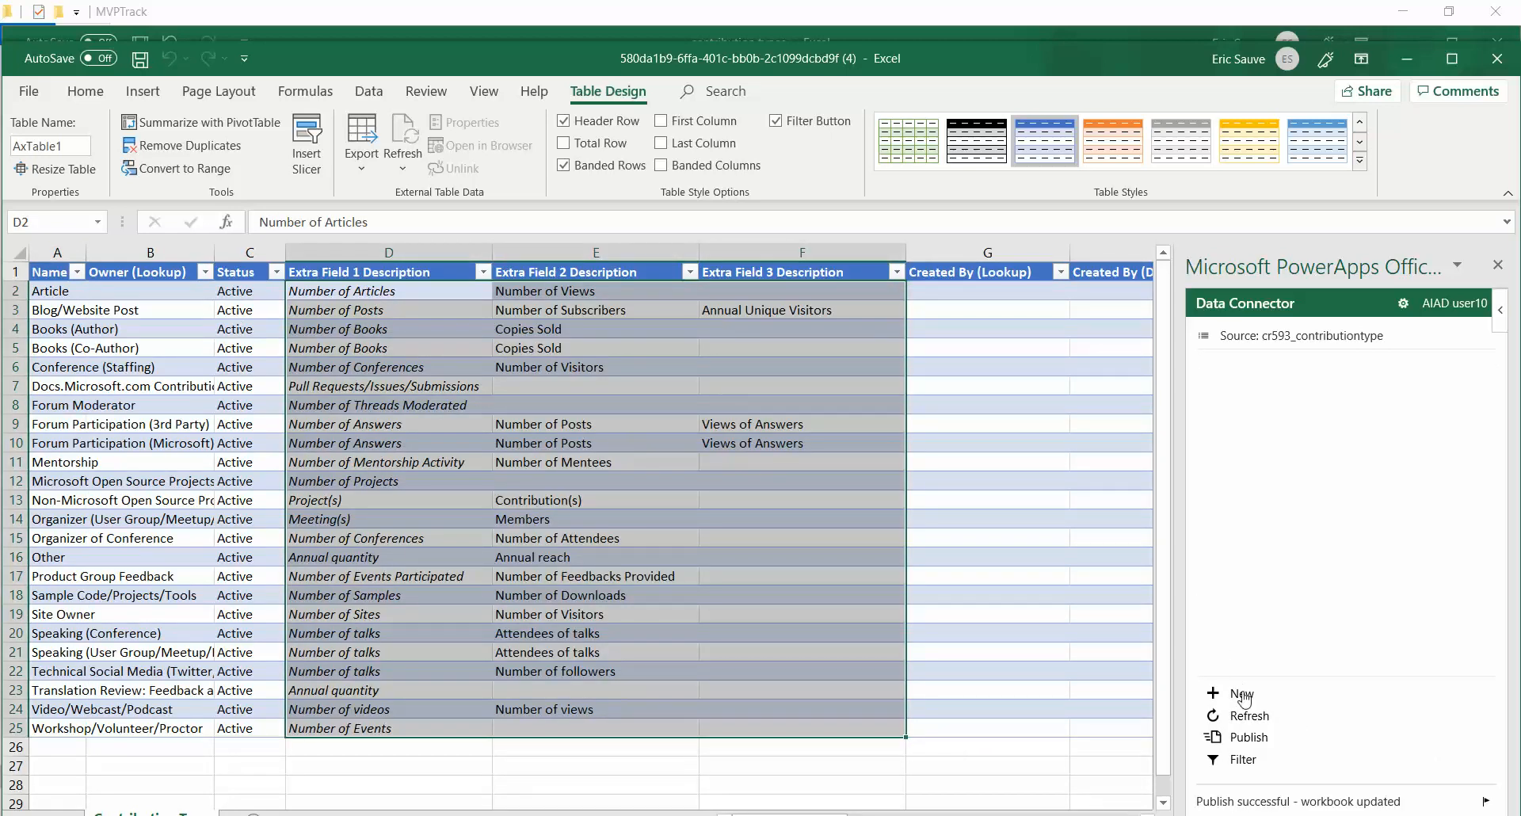
Step: Close both Excel workbooks without saving
{"action": "left_click", "coordinate": [1497, 63]}
{"action": "left_click", "coordinate": [760, 444]}
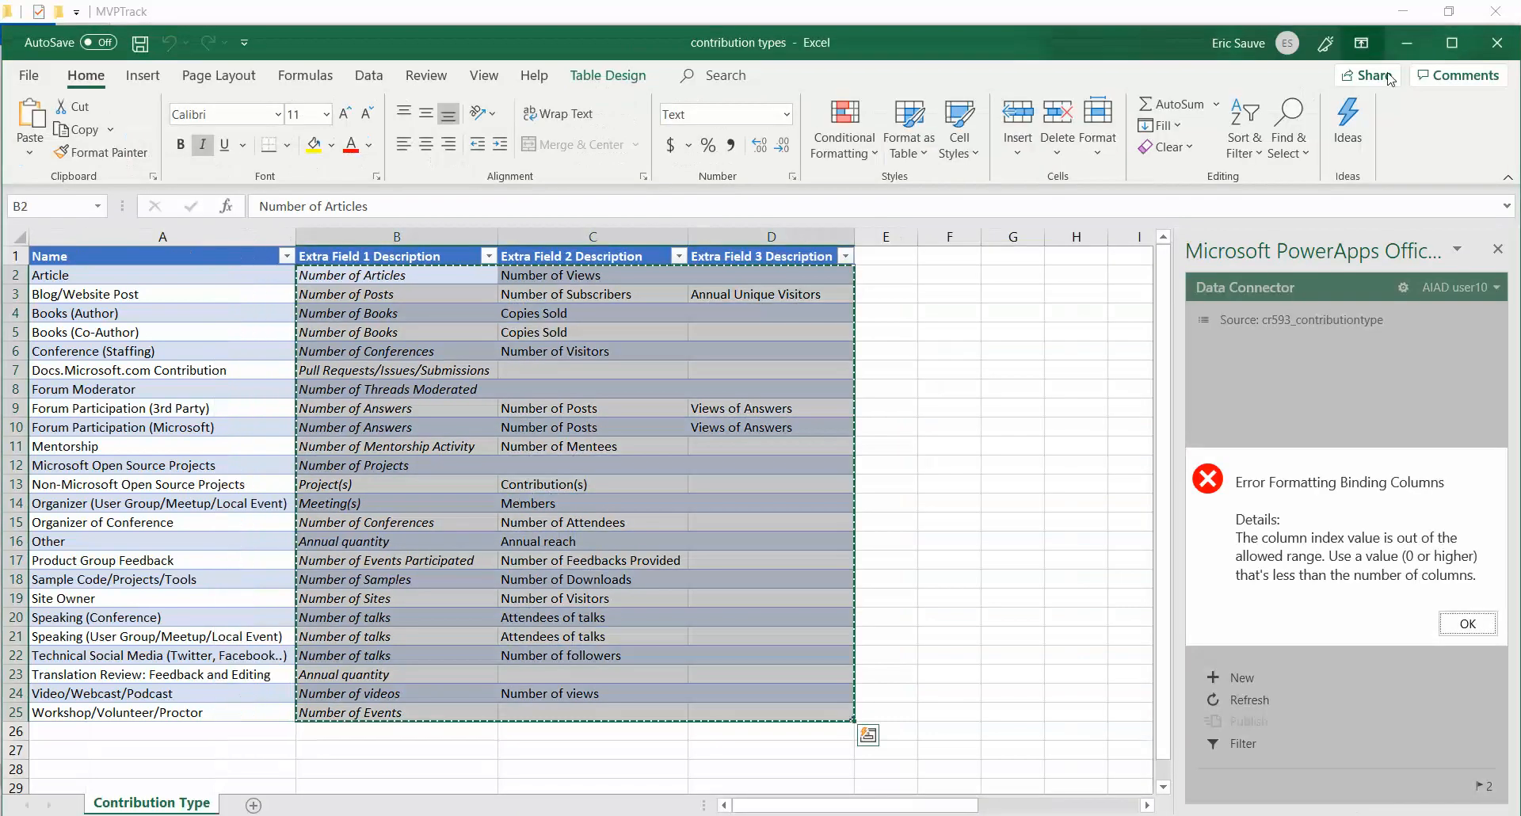
{"action": "left_click", "coordinate": [1476, 51]}
{"action": "left_click", "coordinate": [759, 440]}
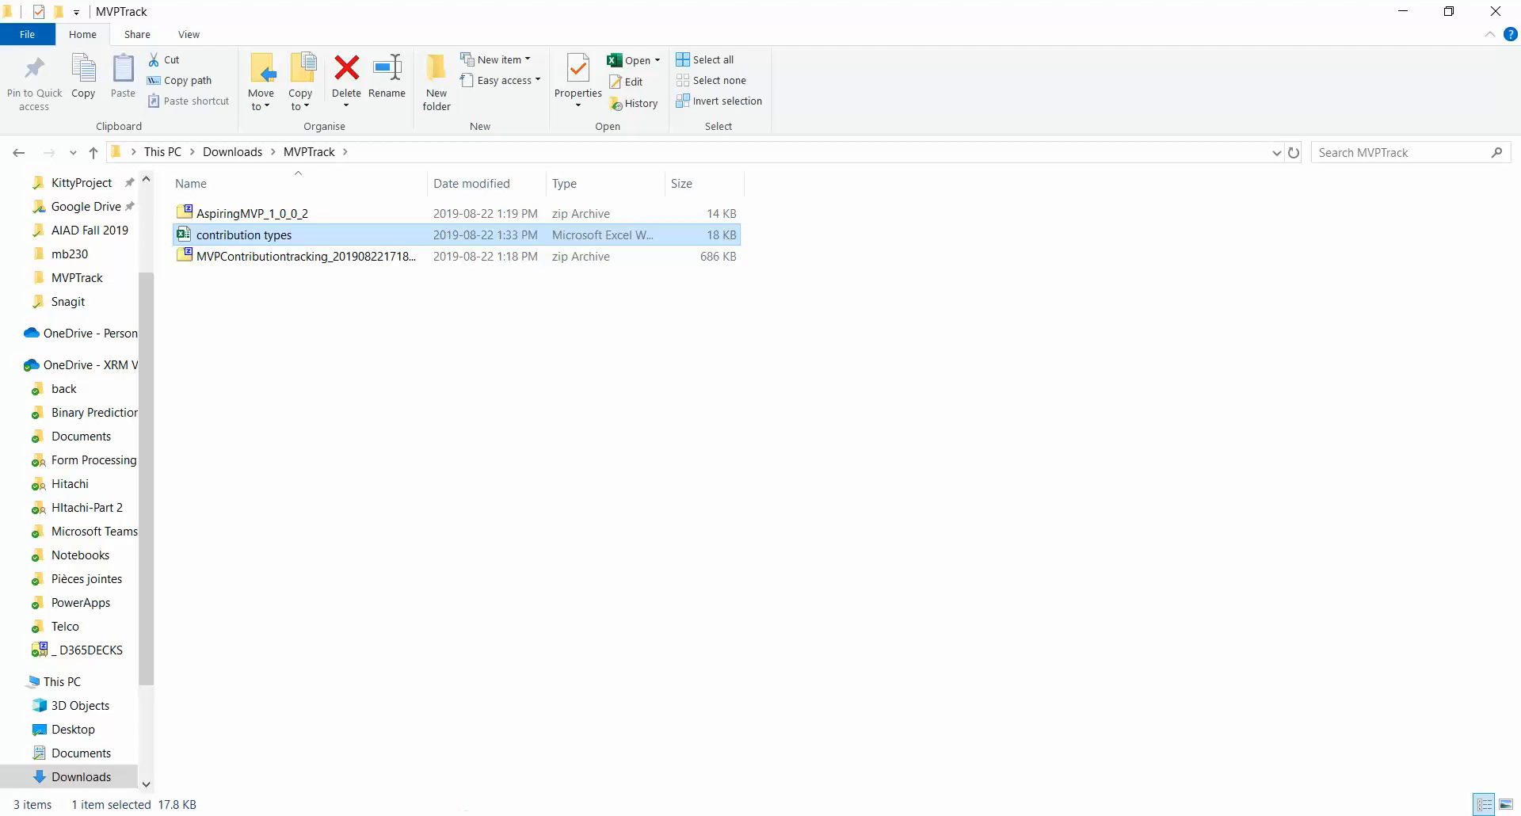
Step: Return to the PowerApps browser window for the Demo environment and close the downloads bar
{"action": "left_click", "coordinate": [212, 815]}
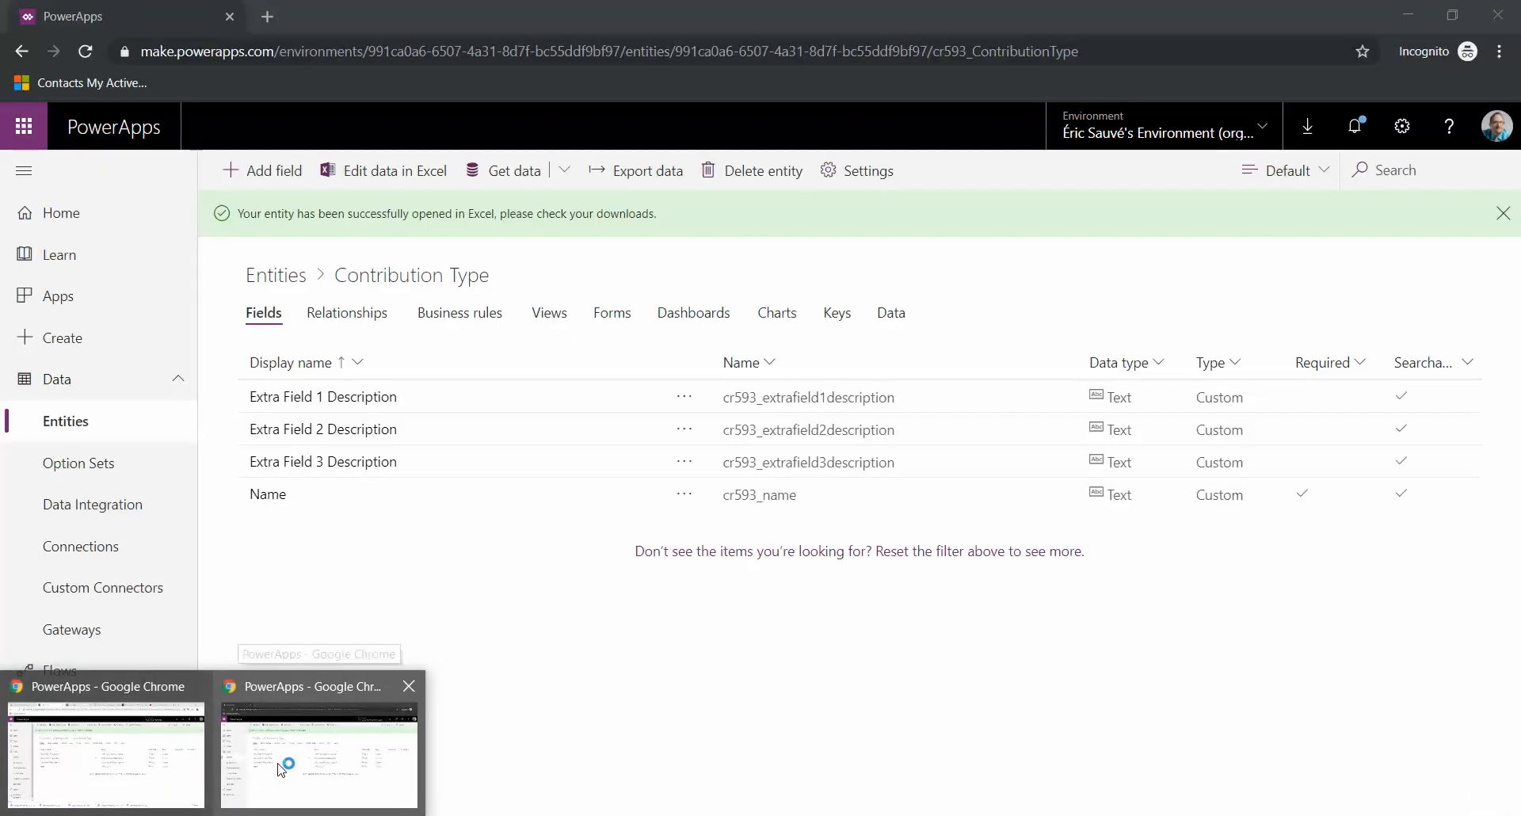
{"action": "left_click", "coordinate": [282, 766]}
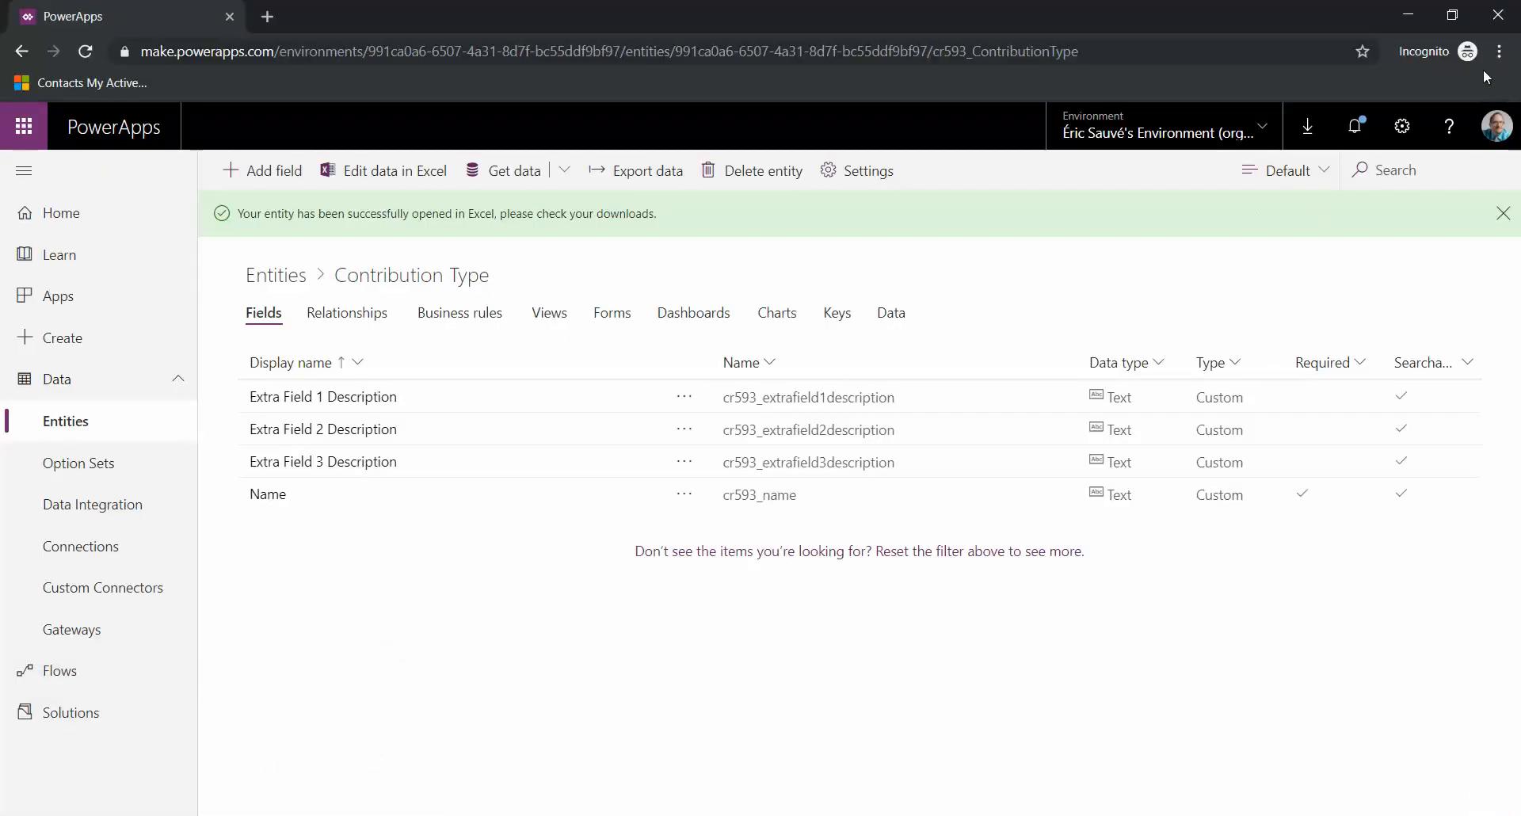
{"action": "left_click", "coordinate": [212, 815]}
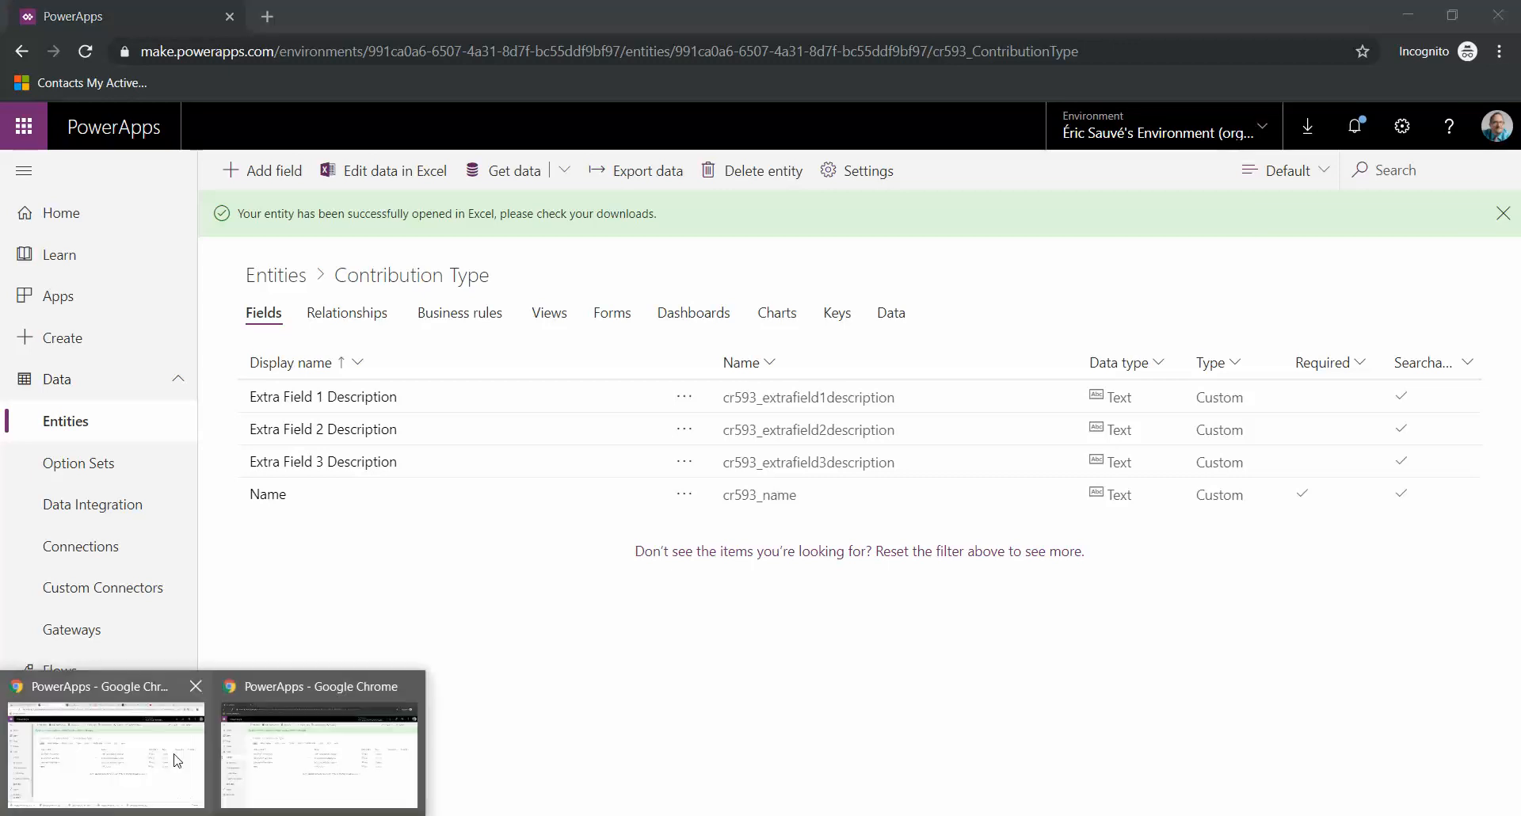
{"action": "left_click", "coordinate": [188, 784]}
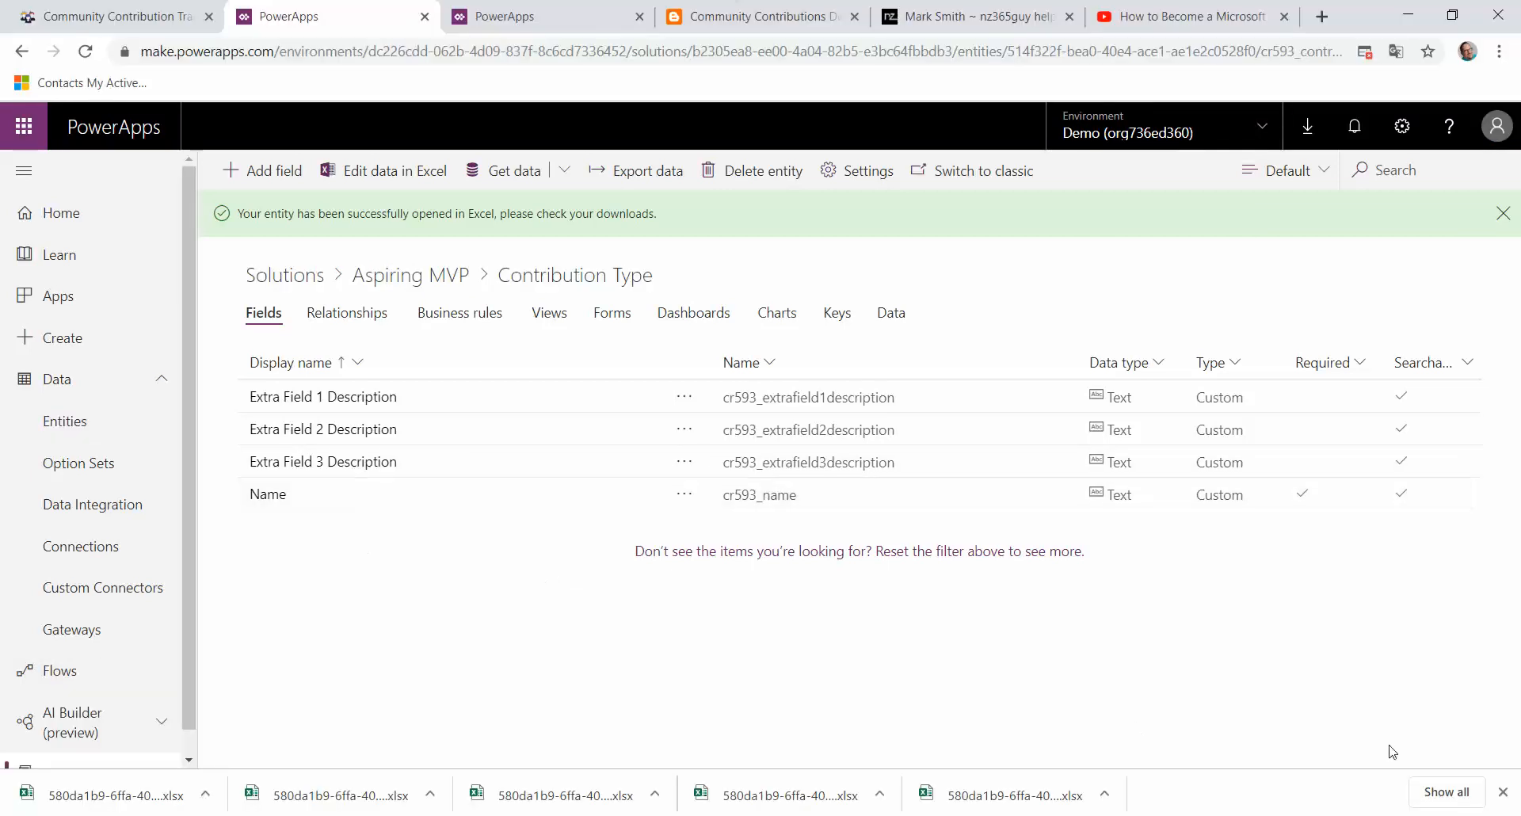
{"action": "left_click", "coordinate": [1502, 791]}
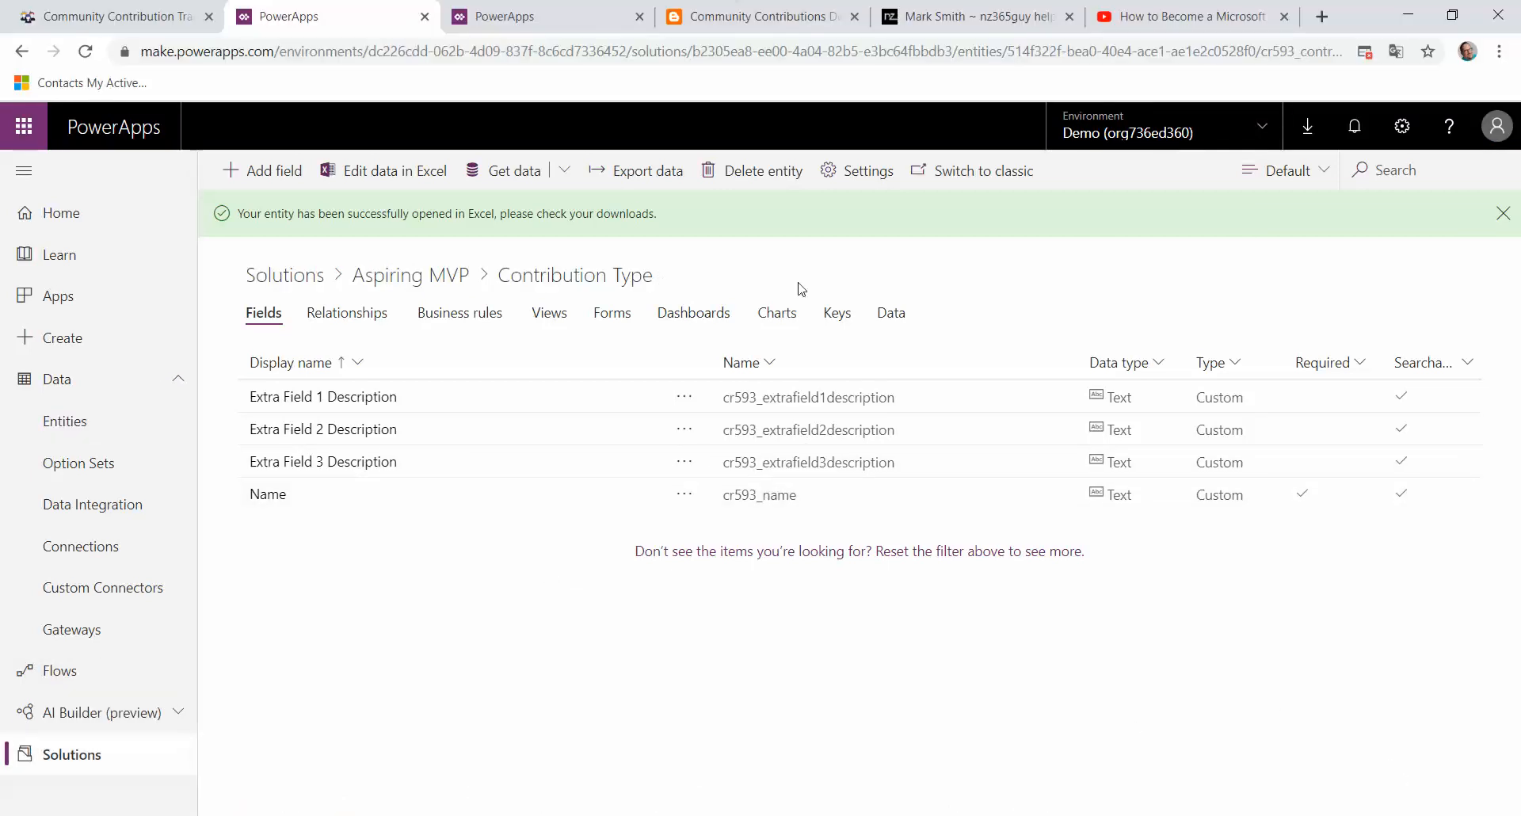
Step: Review the Contribution Type records on the Data tab with a view showing all columns, then go back to Solutions
{"action": "left_click", "coordinate": [897, 318]}
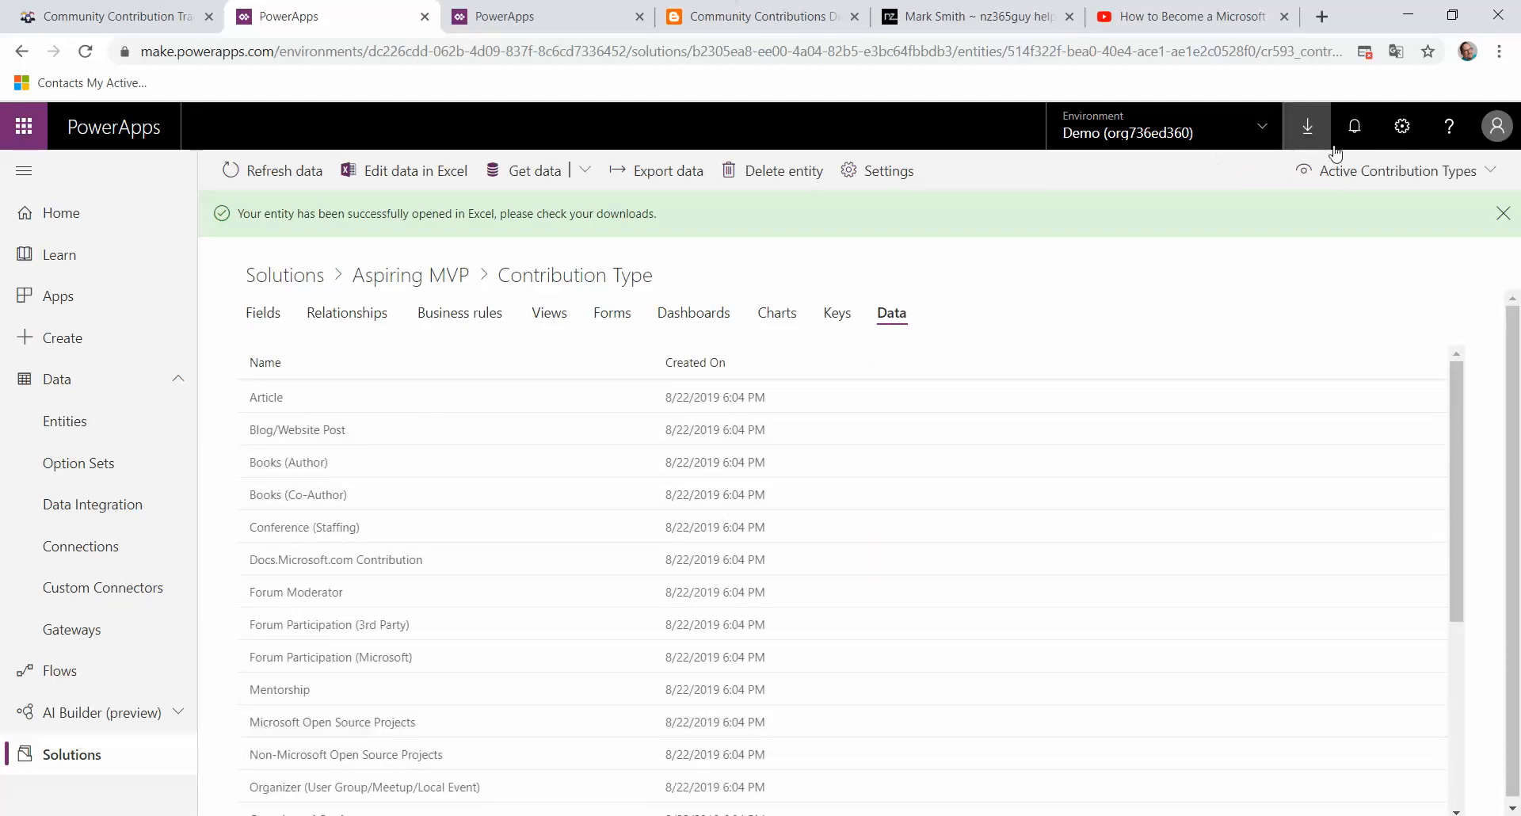
{"action": "left_click", "coordinate": [1399, 170]}
{"action": "left_click", "coordinate": [1371, 212]}
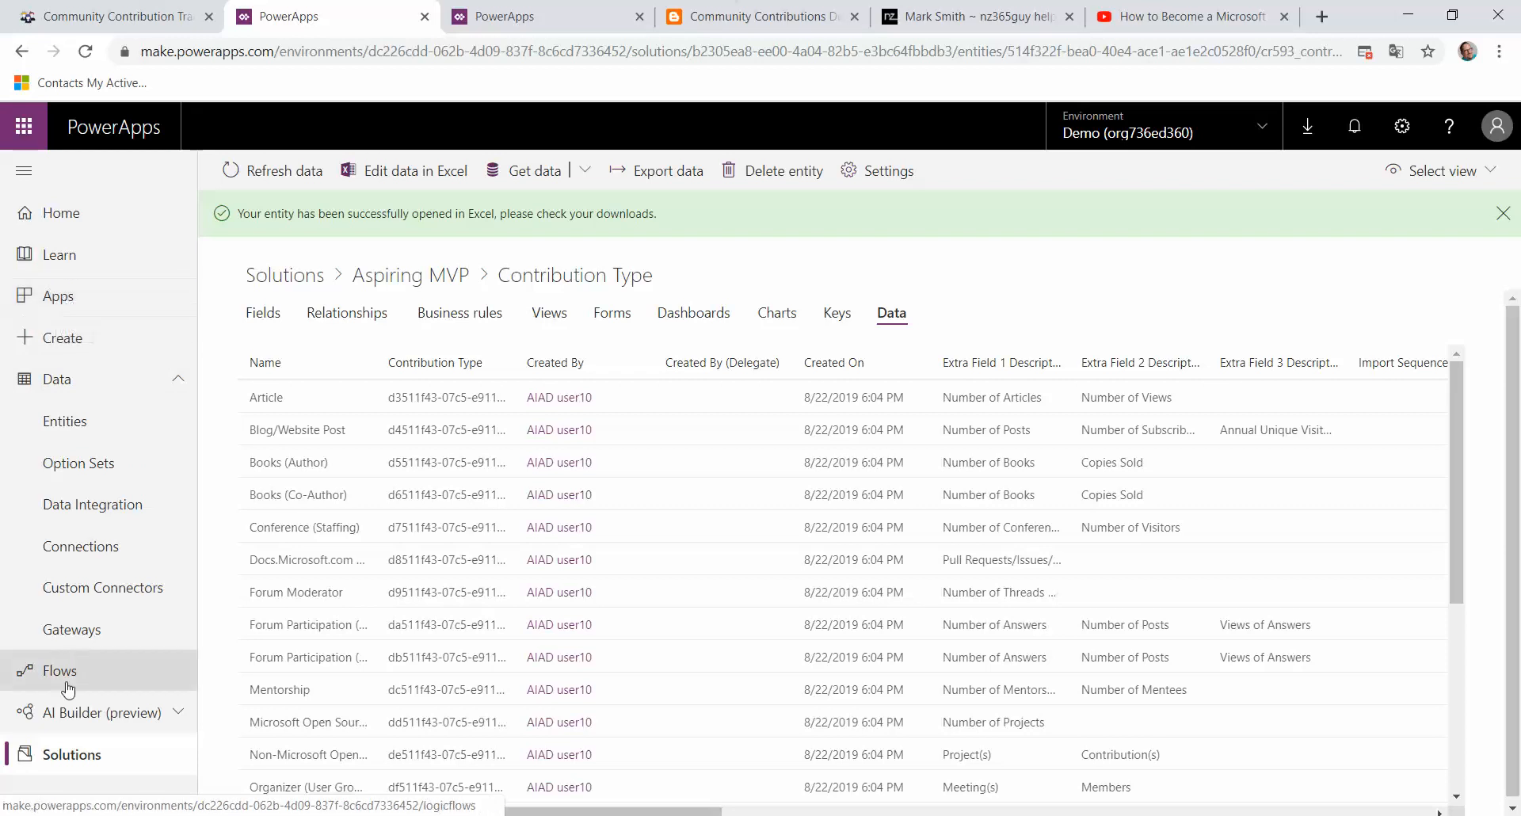
{"action": "left_click", "coordinate": [71, 754]}
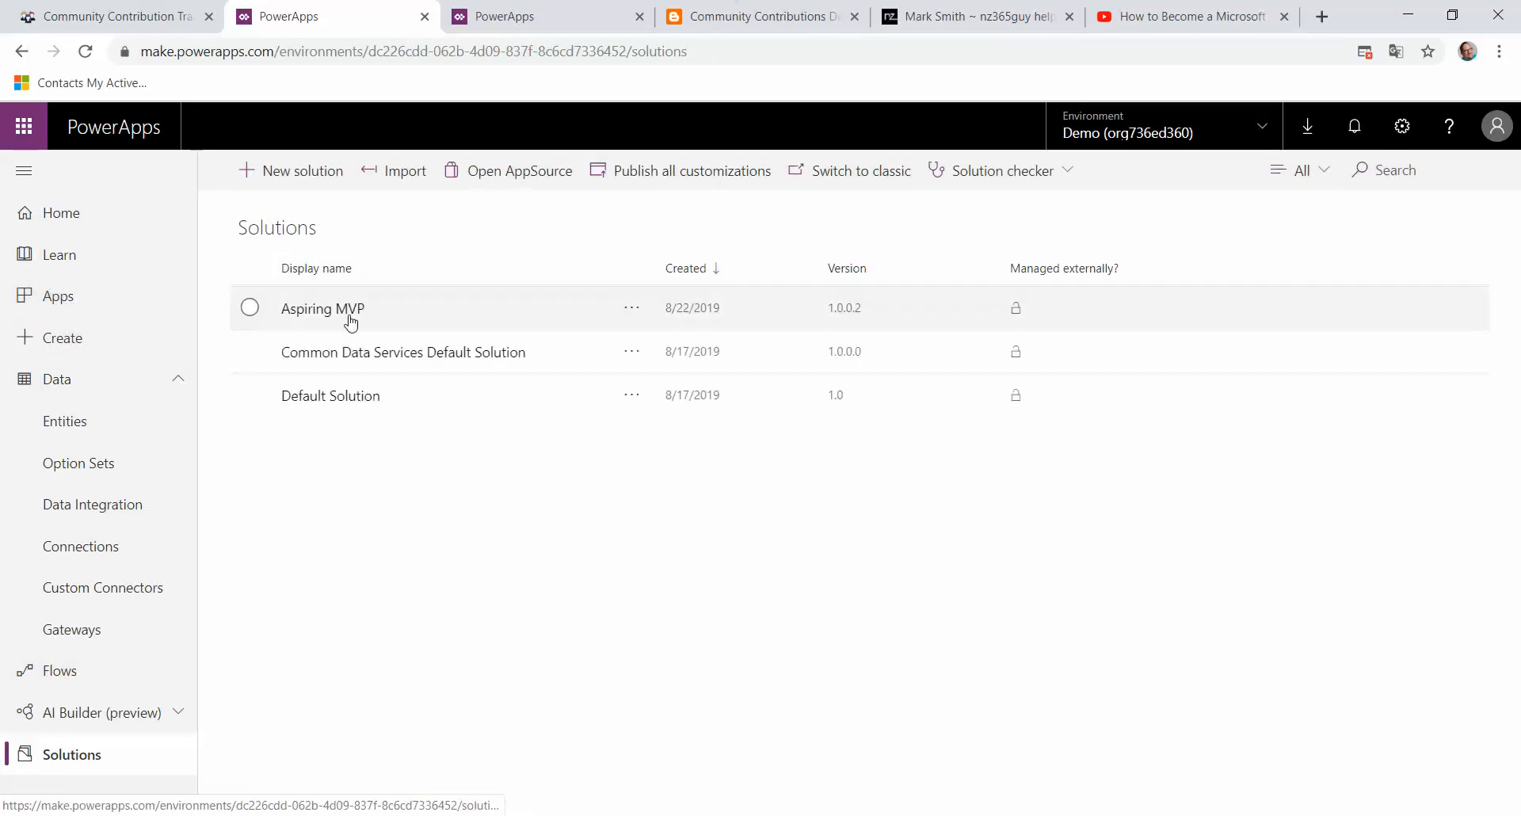
Step: Review the MVP Contribution entity's fields in the Aspiring MVP solution, then open the Apps list
{"action": "left_click", "coordinate": [341, 311]}
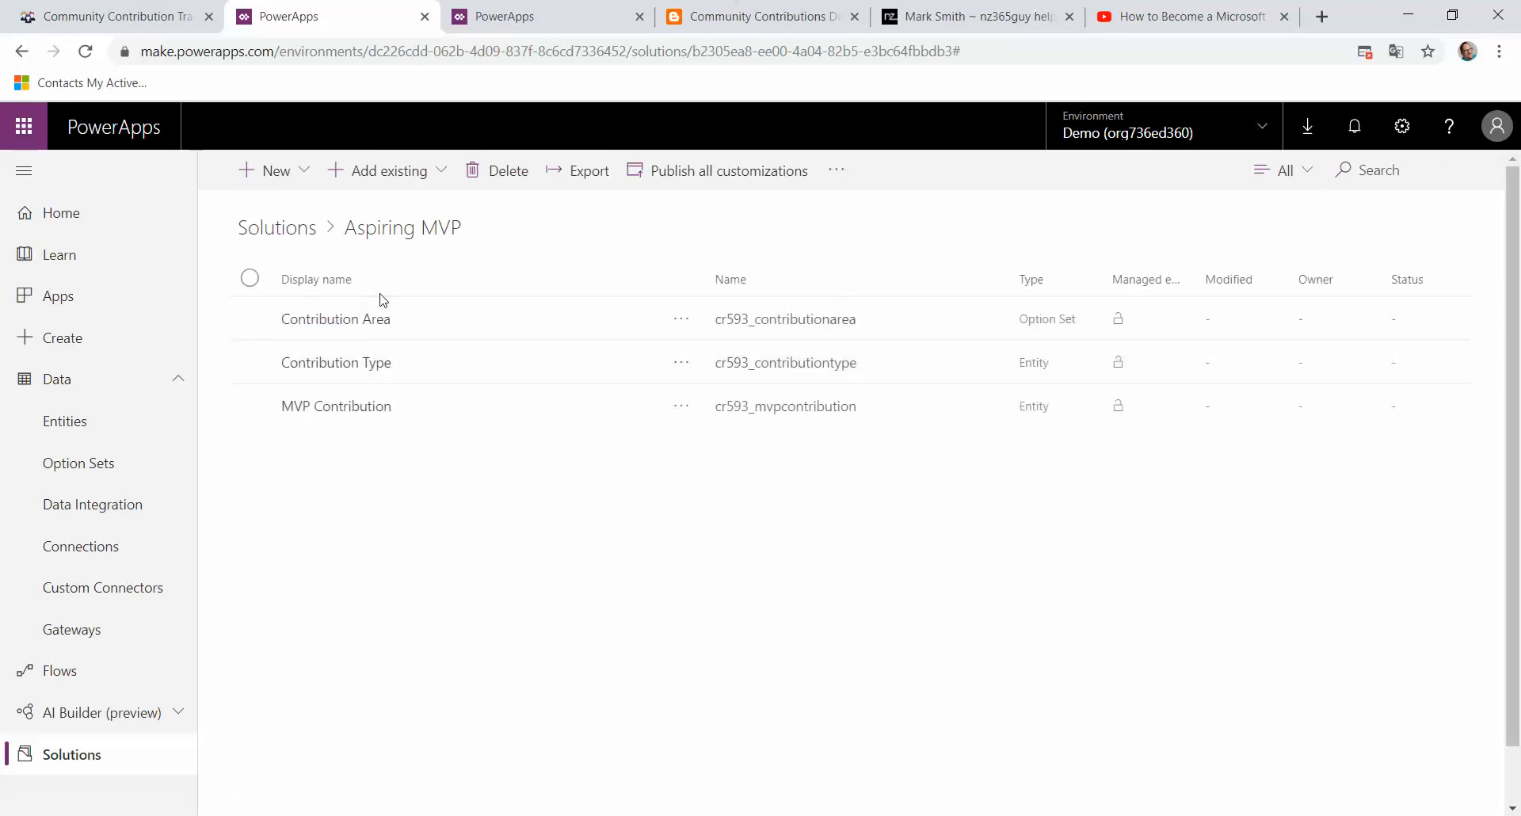
{"action": "left_click", "coordinate": [336, 410]}
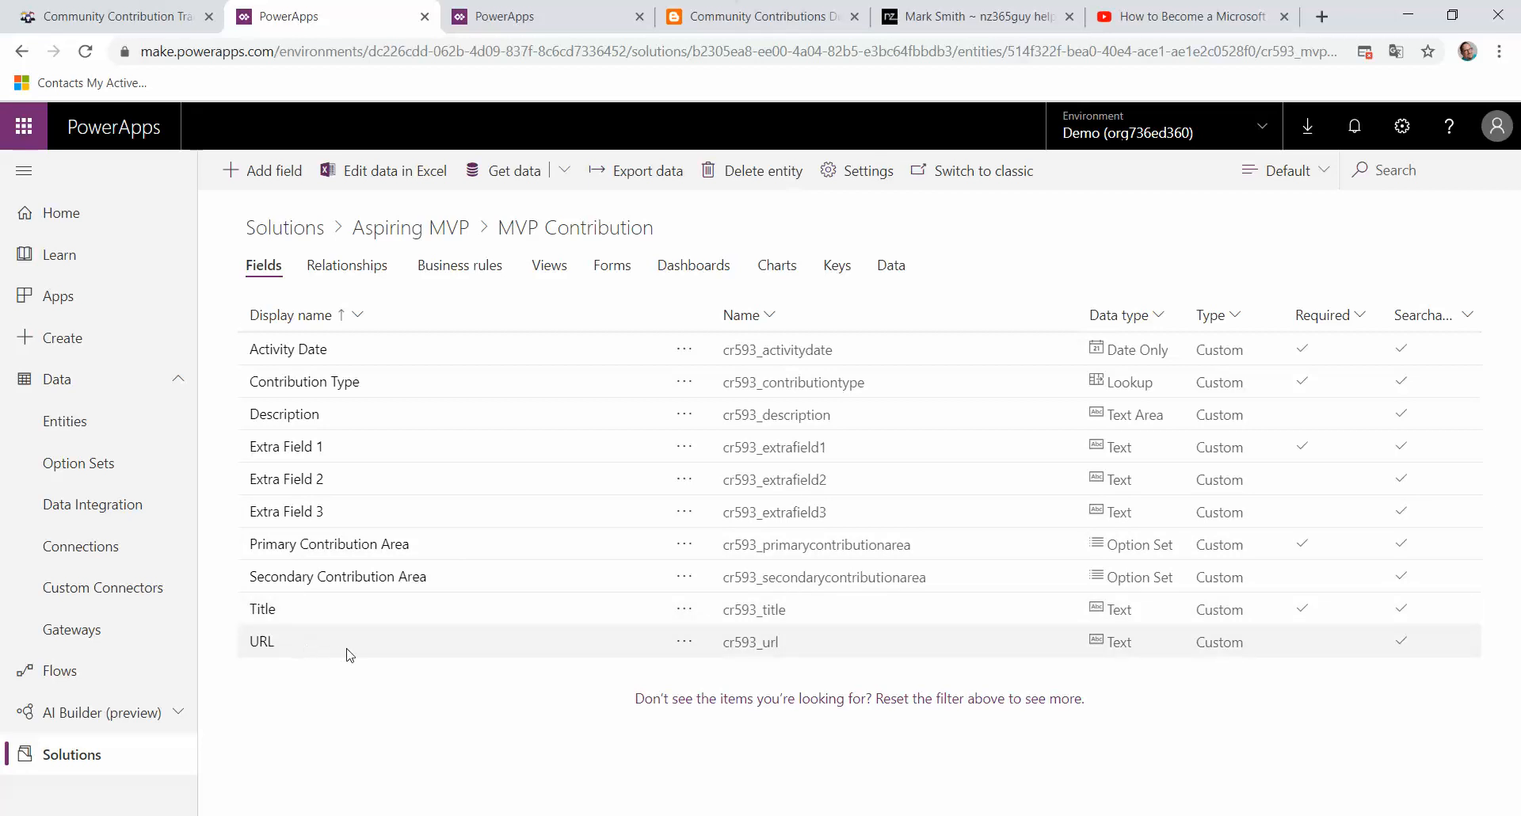
{"action": "left_click", "coordinate": [119, 306]}
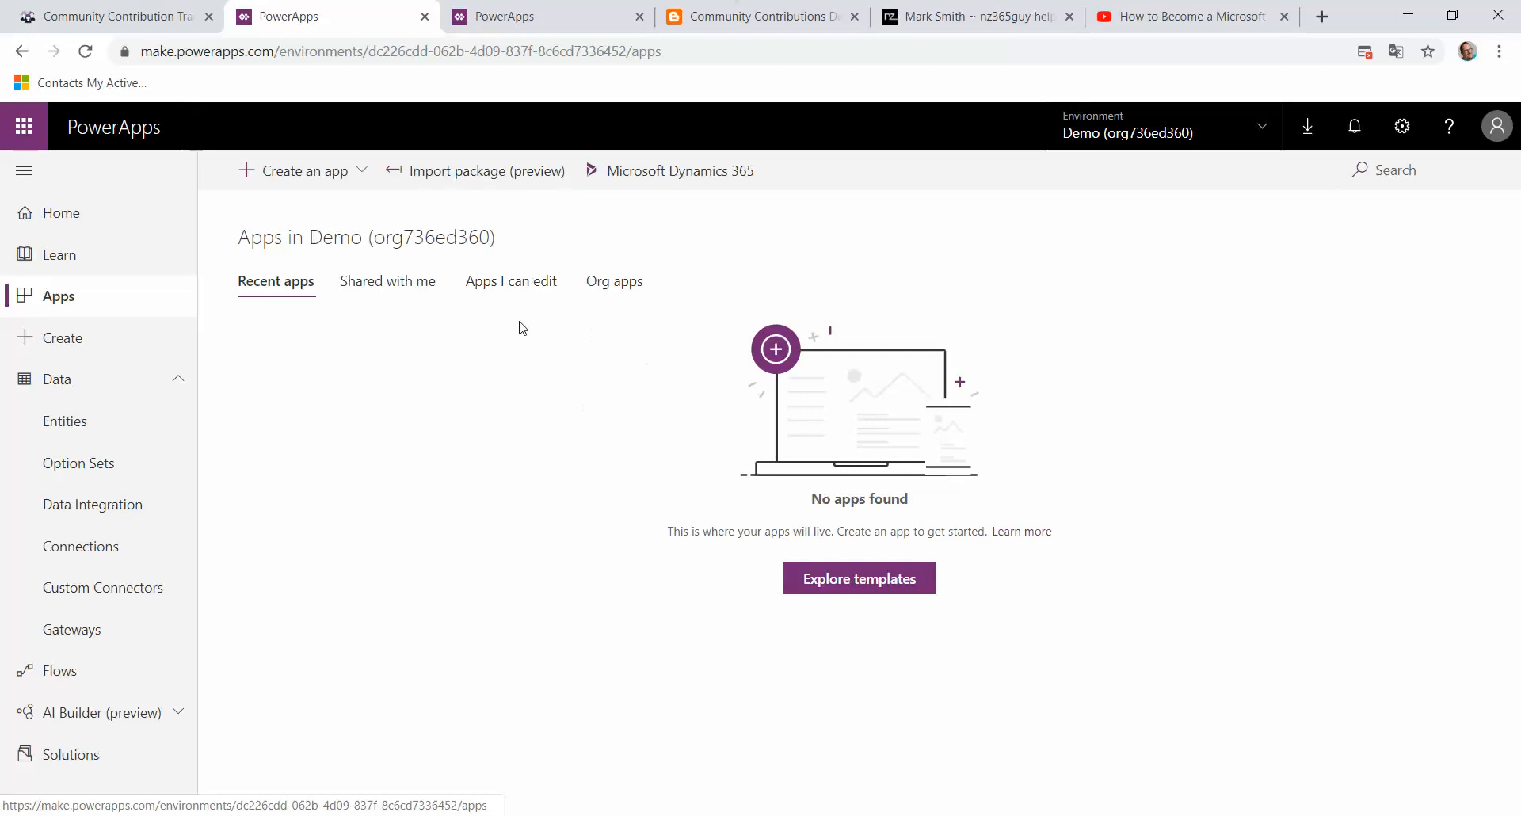
{"action": "left_click", "coordinate": [467, 179]}
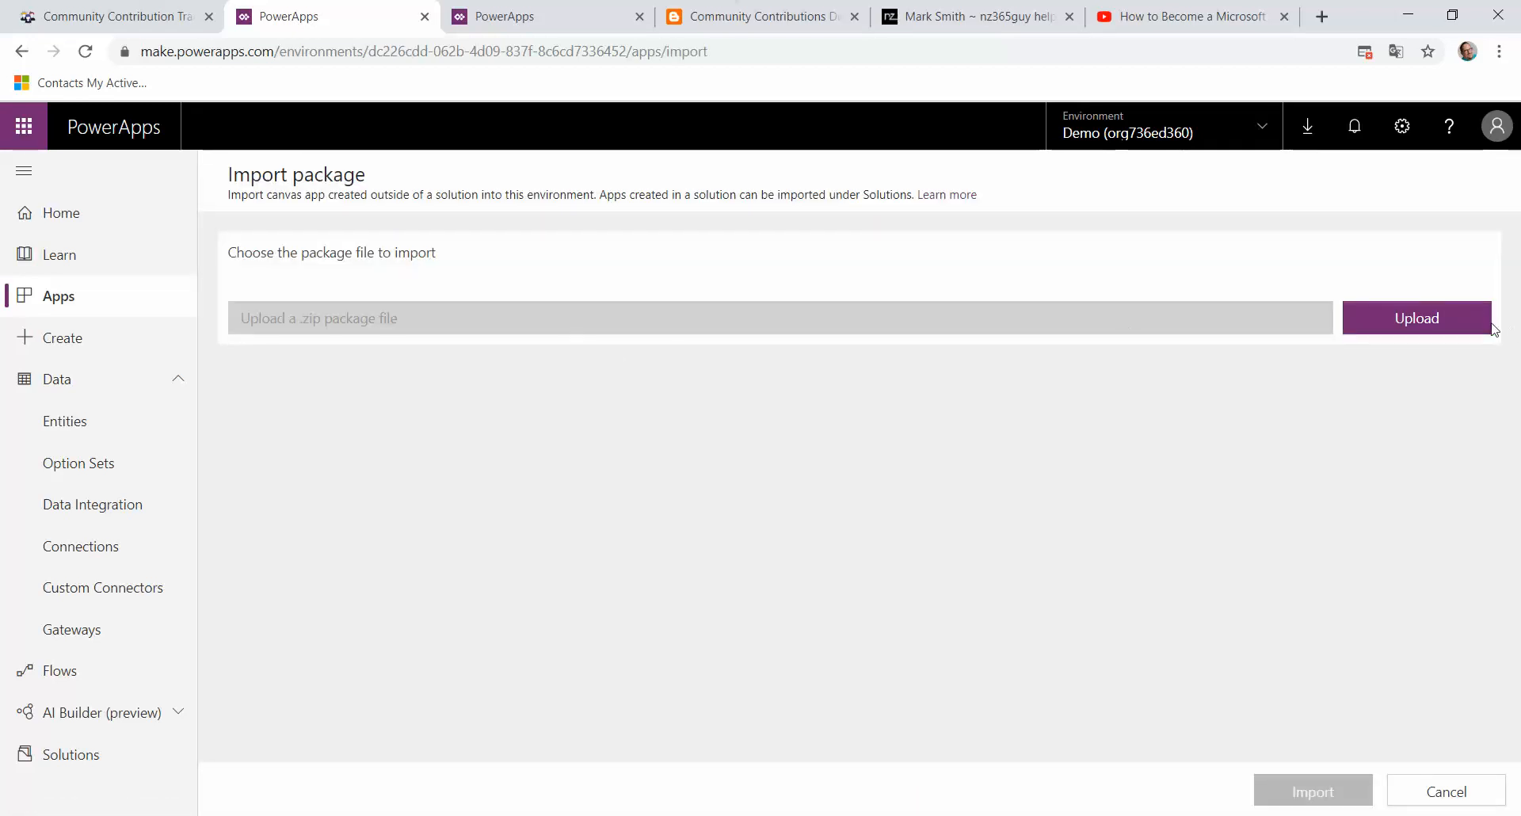
{"action": "left_click", "coordinate": [1426, 322]}
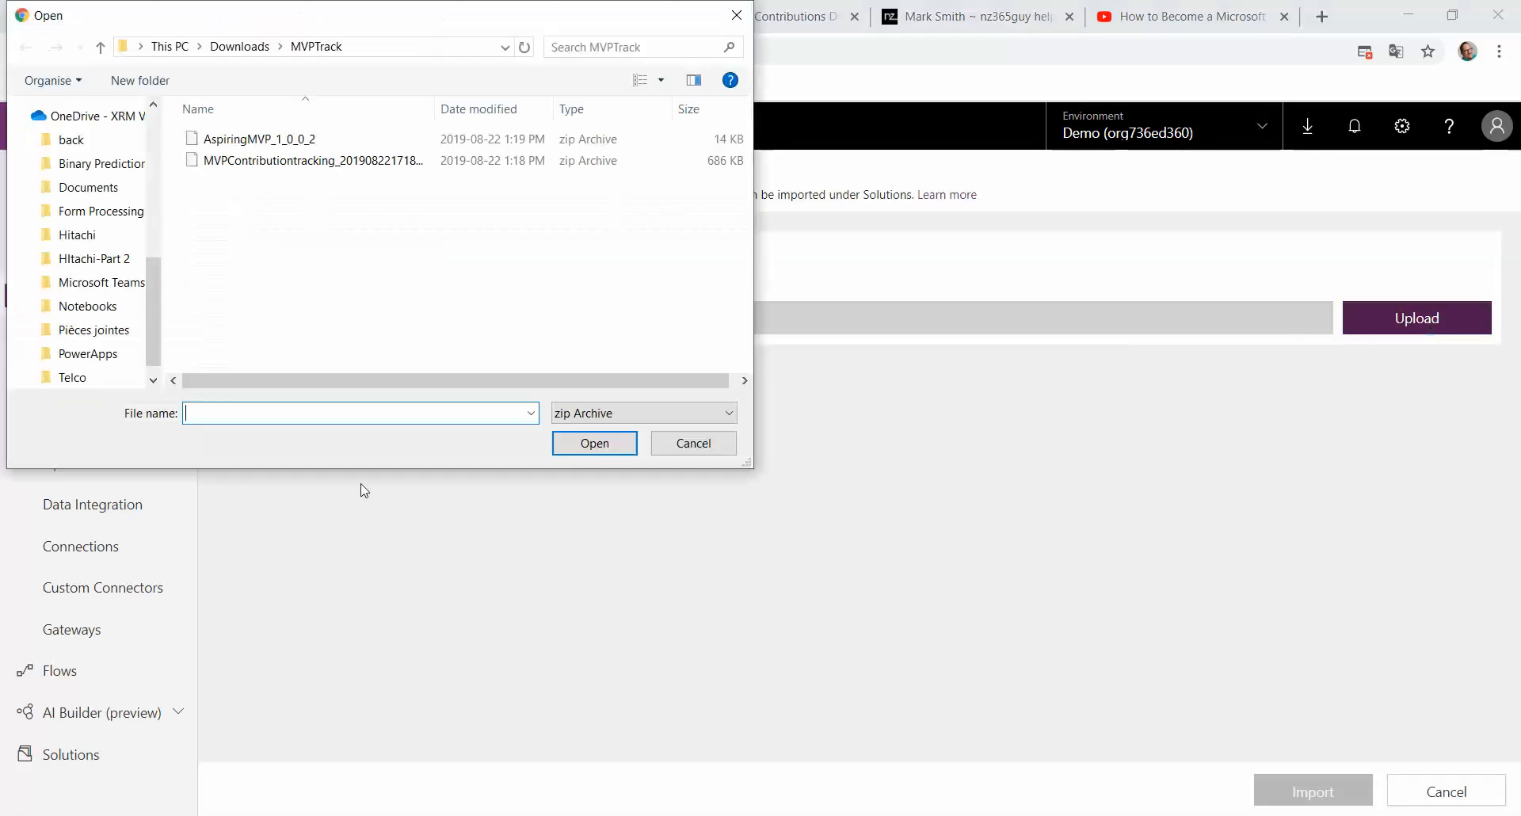
{"action": "left_click", "coordinate": [276, 163]}
{"action": "left_click", "coordinate": [610, 445]}
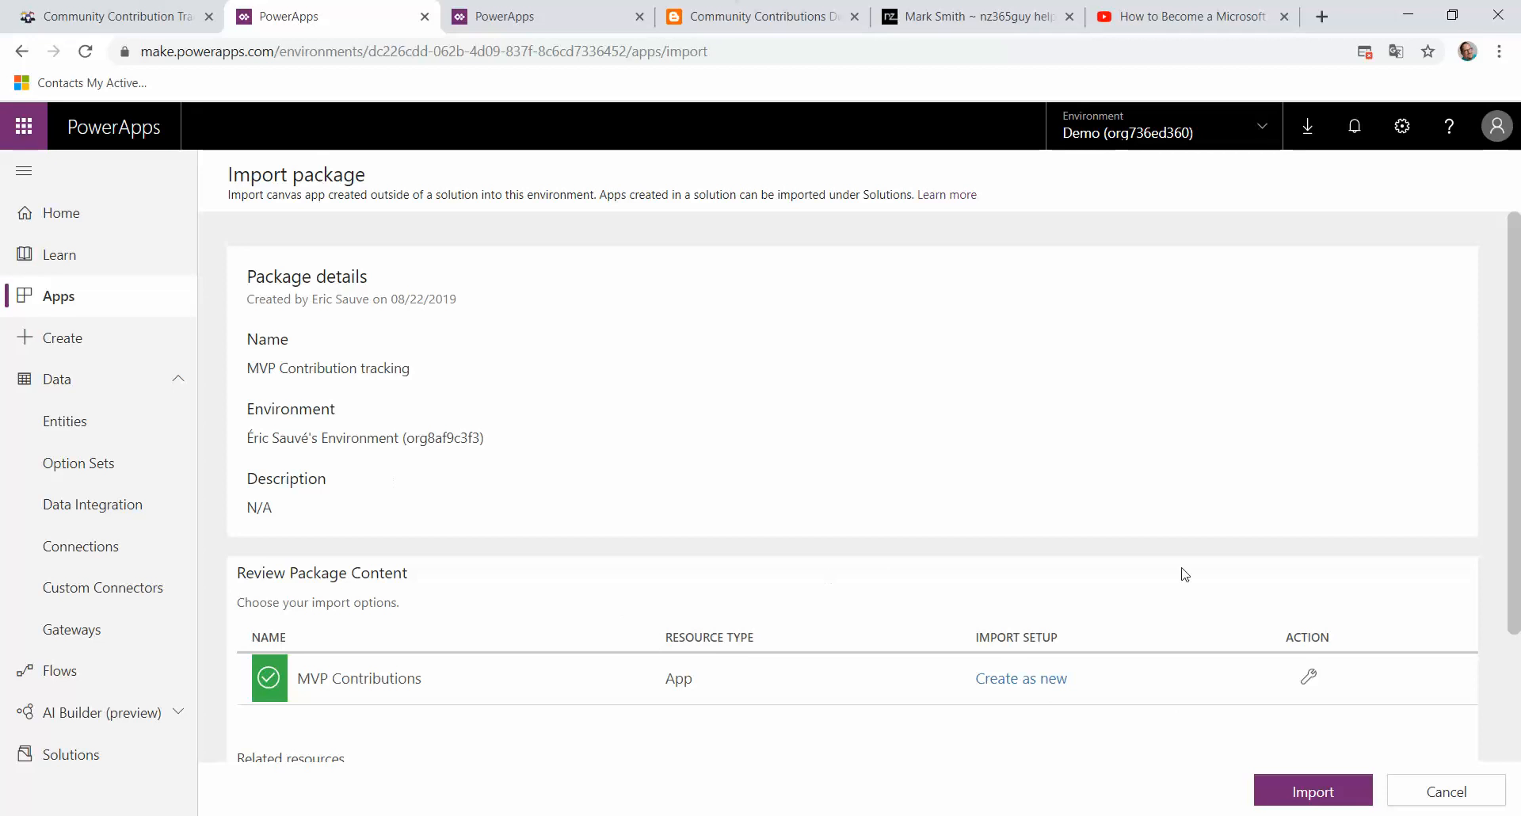
{"action": "left_click", "coordinate": [1321, 801]}
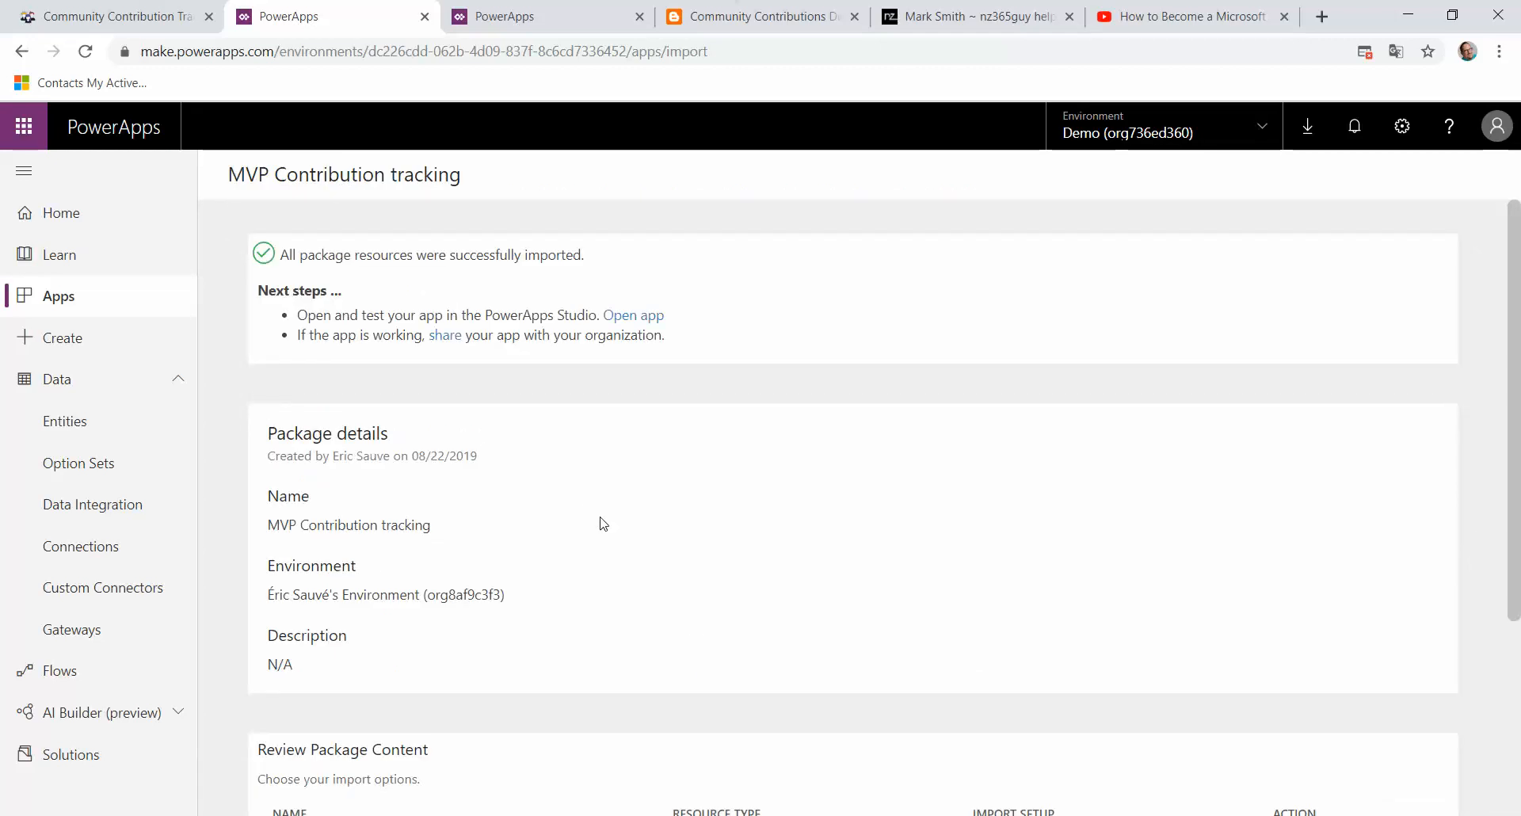
Step: Open the imported MVP Contributions app for editing in PowerApps Studio
{"action": "left_click", "coordinate": [60, 300]}
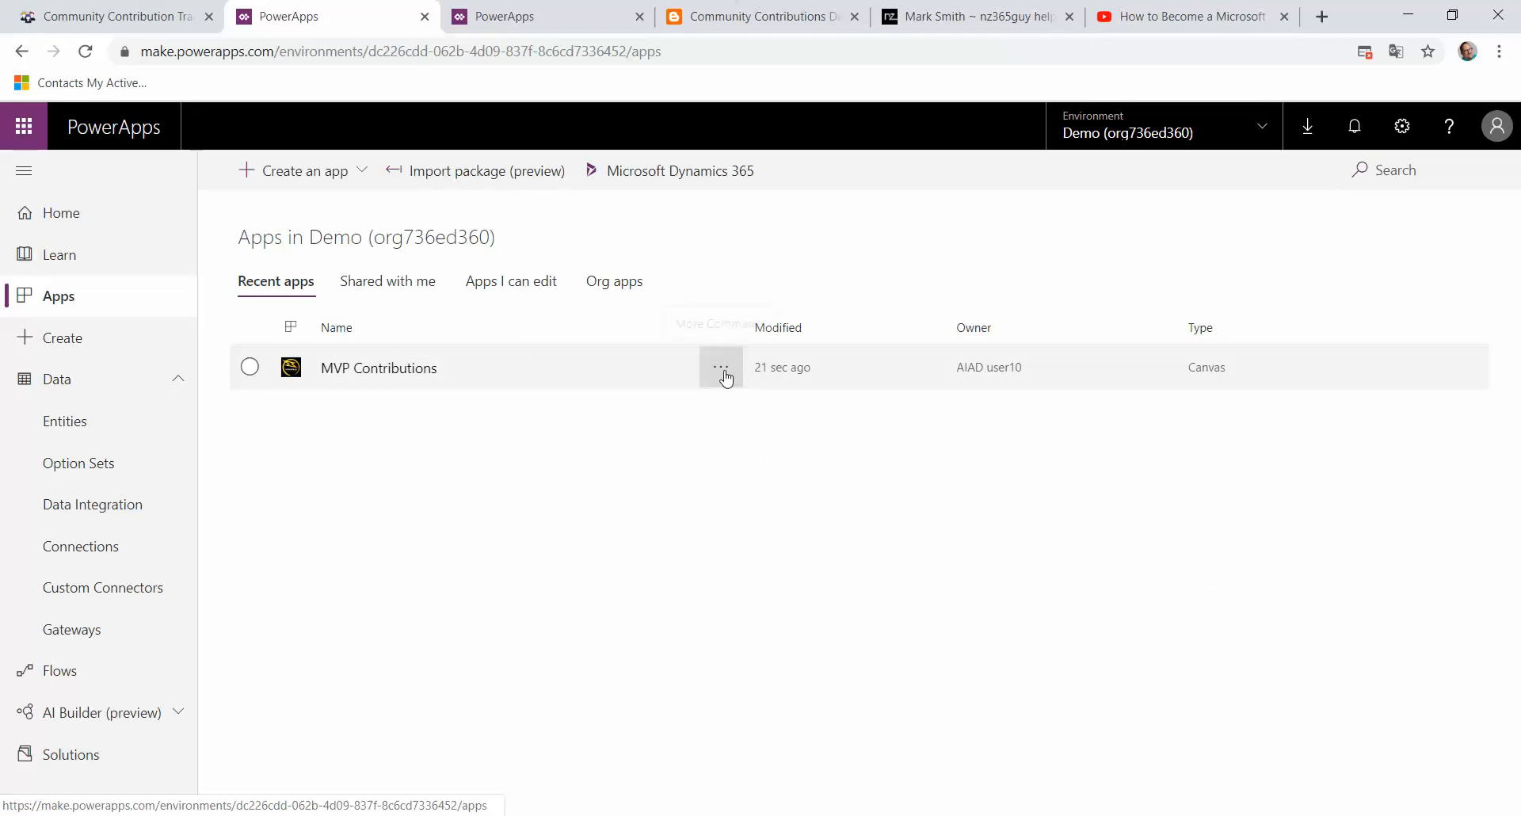
{"action": "left_click", "coordinate": [723, 368]}
{"action": "left_click", "coordinate": [743, 403]}
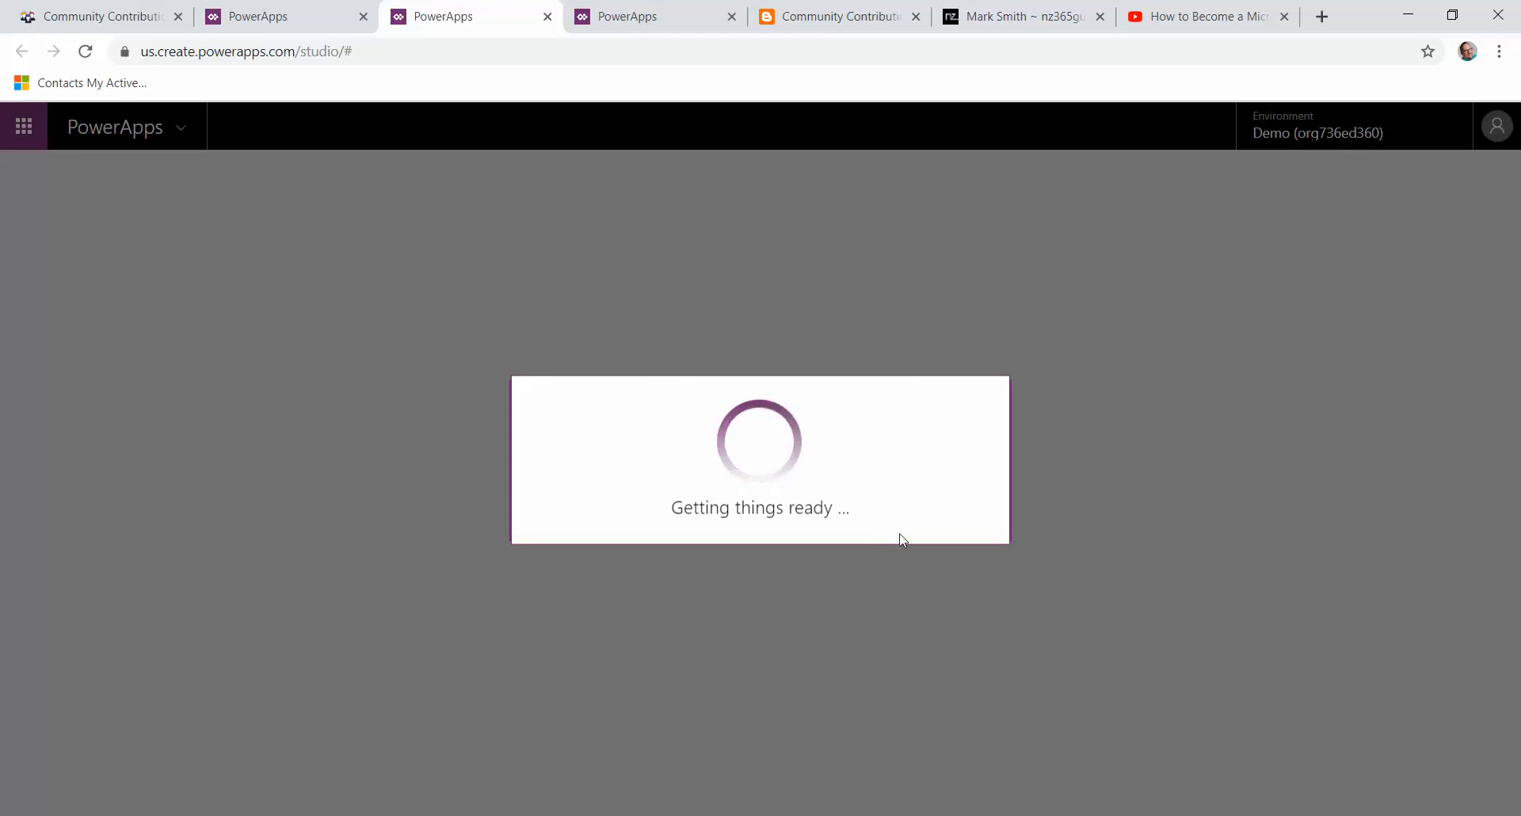
{"action": "left_click", "coordinate": [822, 664]}
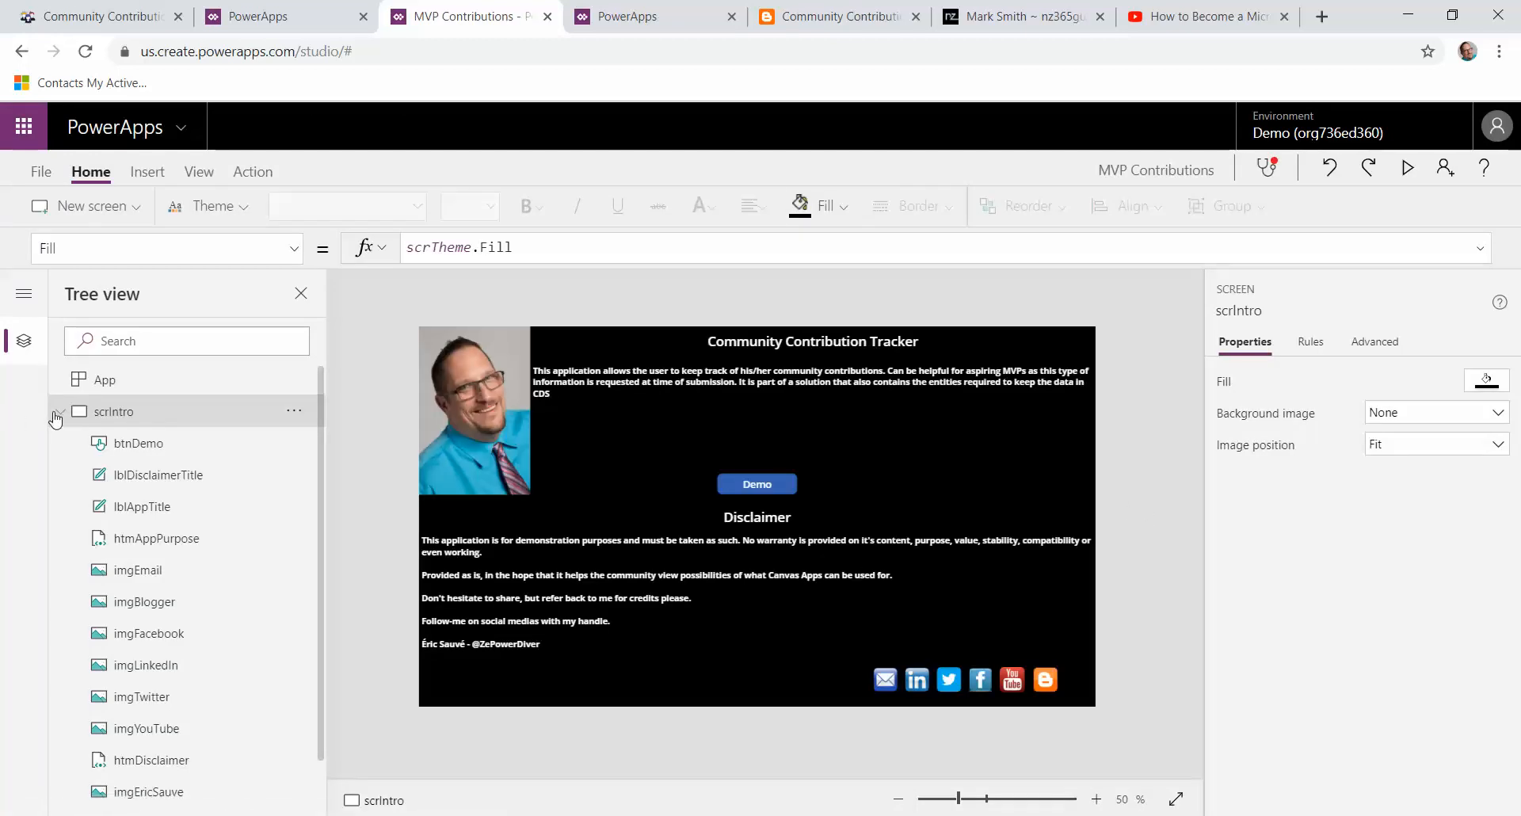
Step: On the demo screen, unlock the Primary Contribution Area combo box and re-enter its Items formula as Choices('Contribution Area')
{"action": "left_click", "coordinate": [758, 490], "text": "alt"}
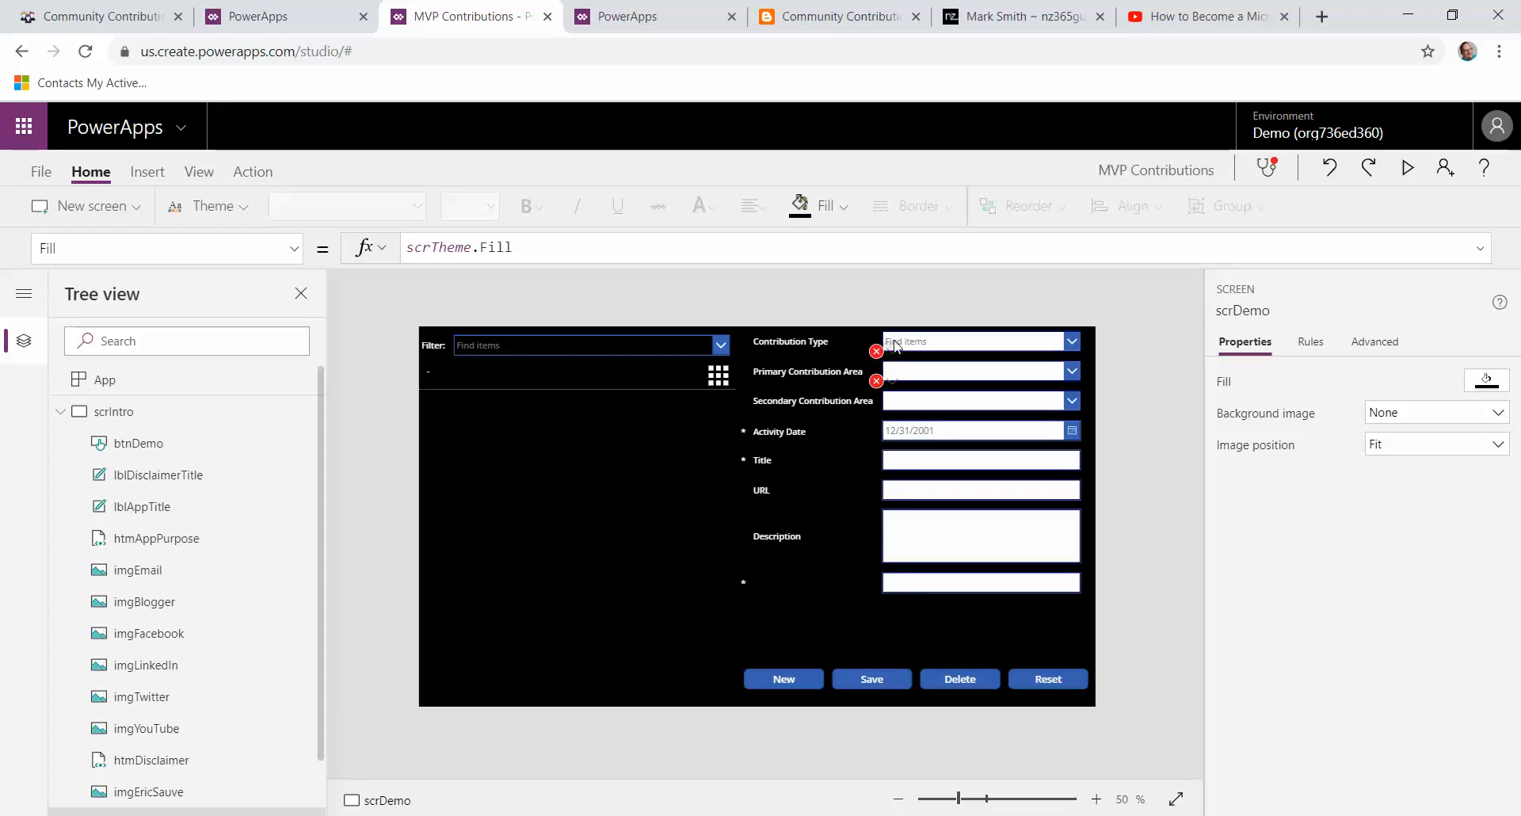
{"action": "mouse_move", "coordinate": [882, 358]}
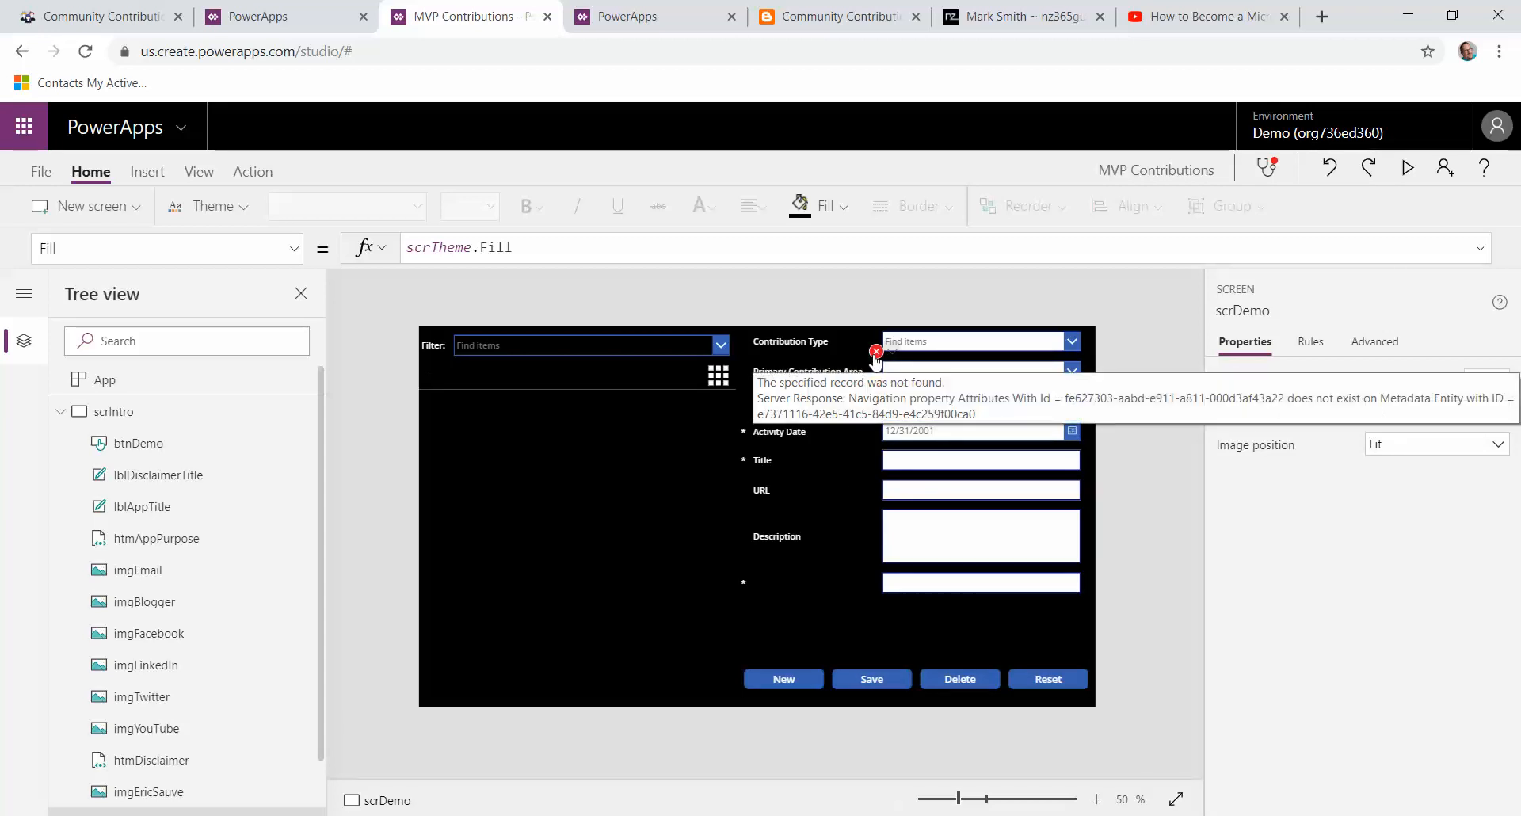
{"action": "left_click", "coordinate": [875, 355]}
{"action": "left_click", "coordinate": [903, 378]}
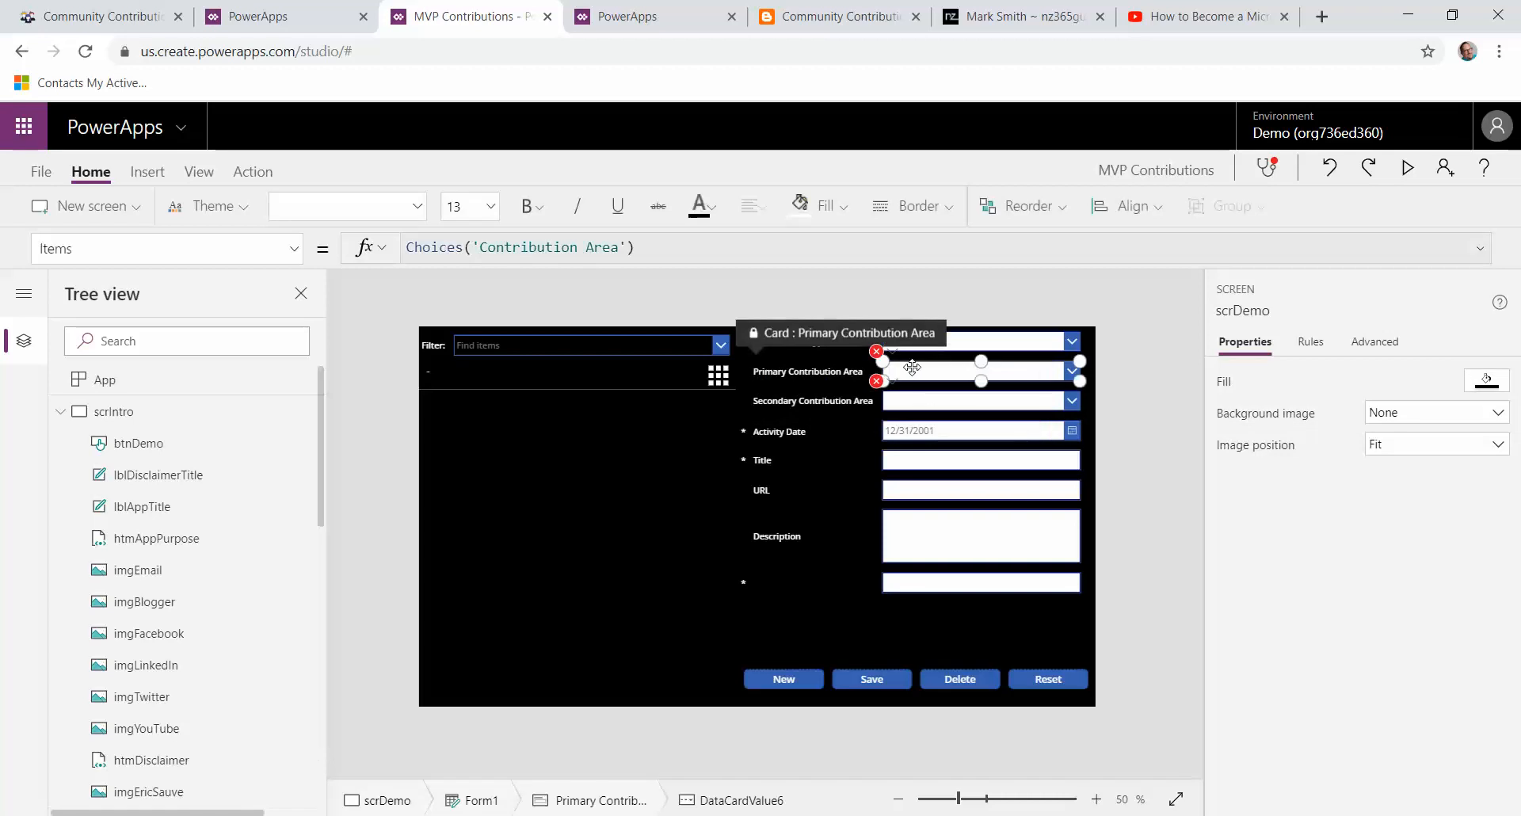
{"action": "left_click", "coordinate": [1387, 343]}
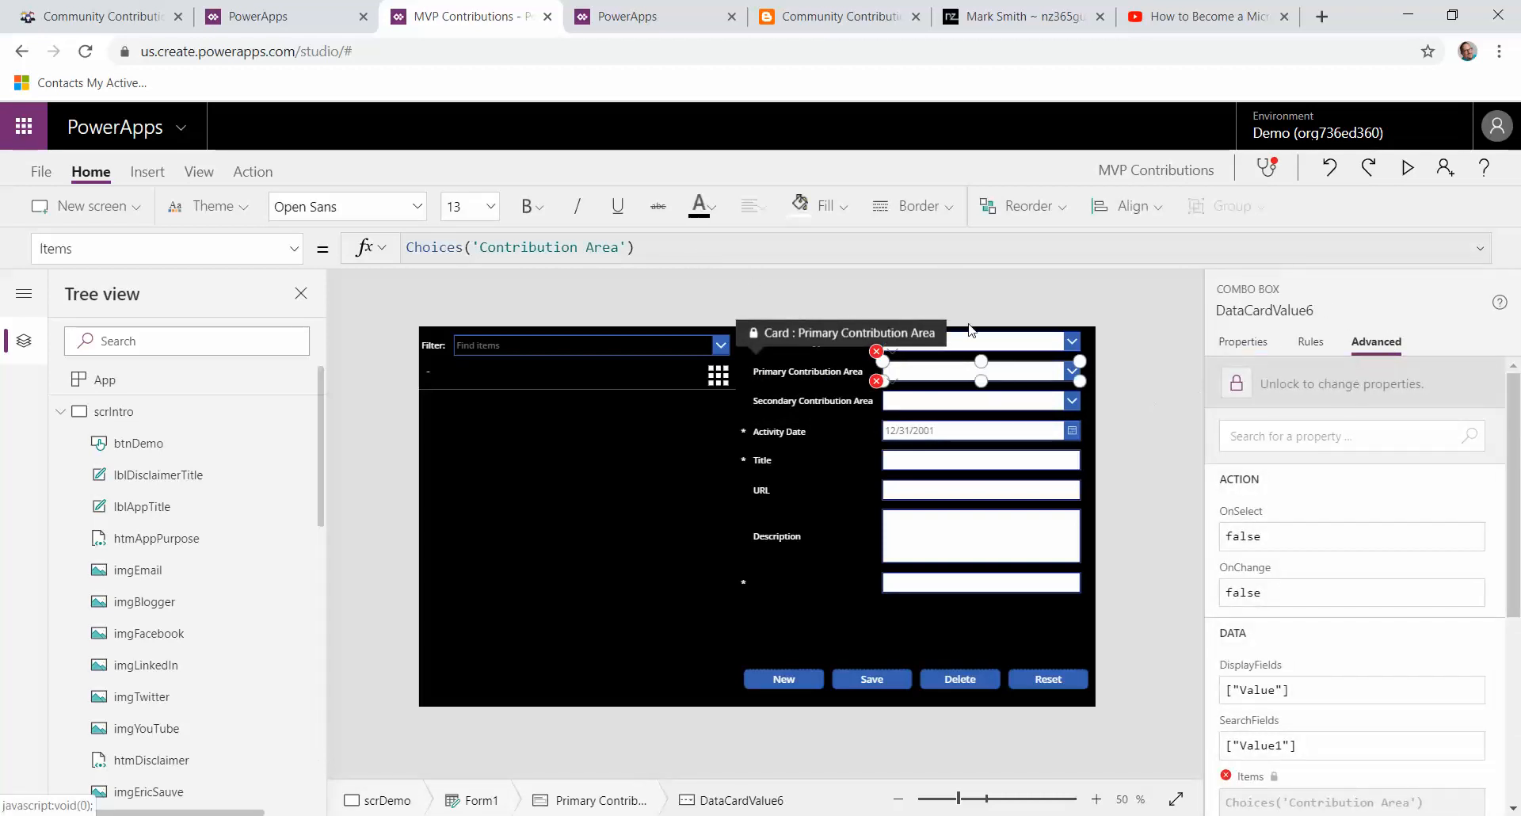
{"action": "left_click", "coordinate": [1394, 380]}
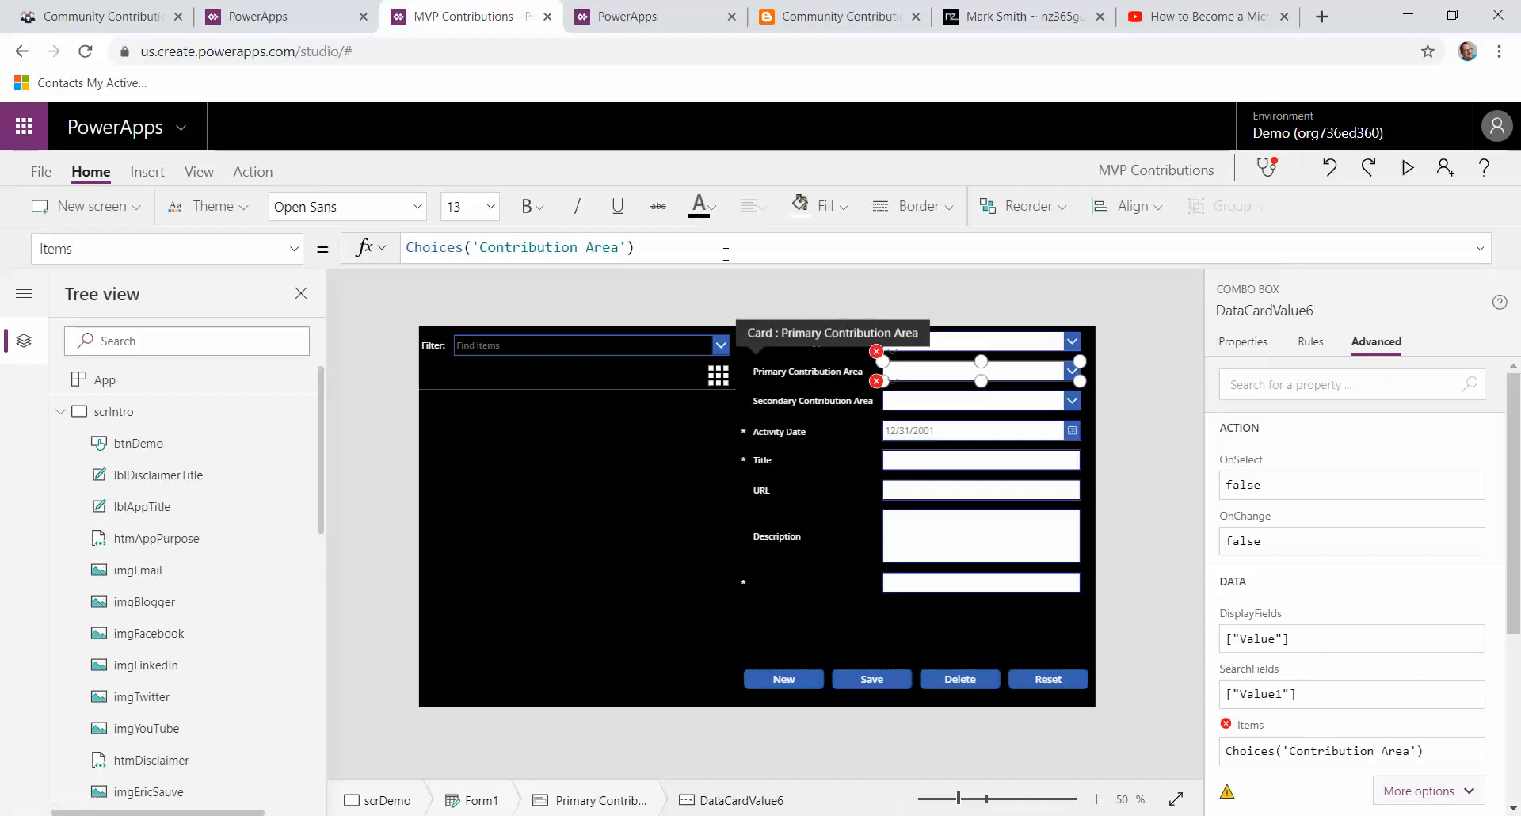
{"action": "left_click", "coordinate": [702, 251]}
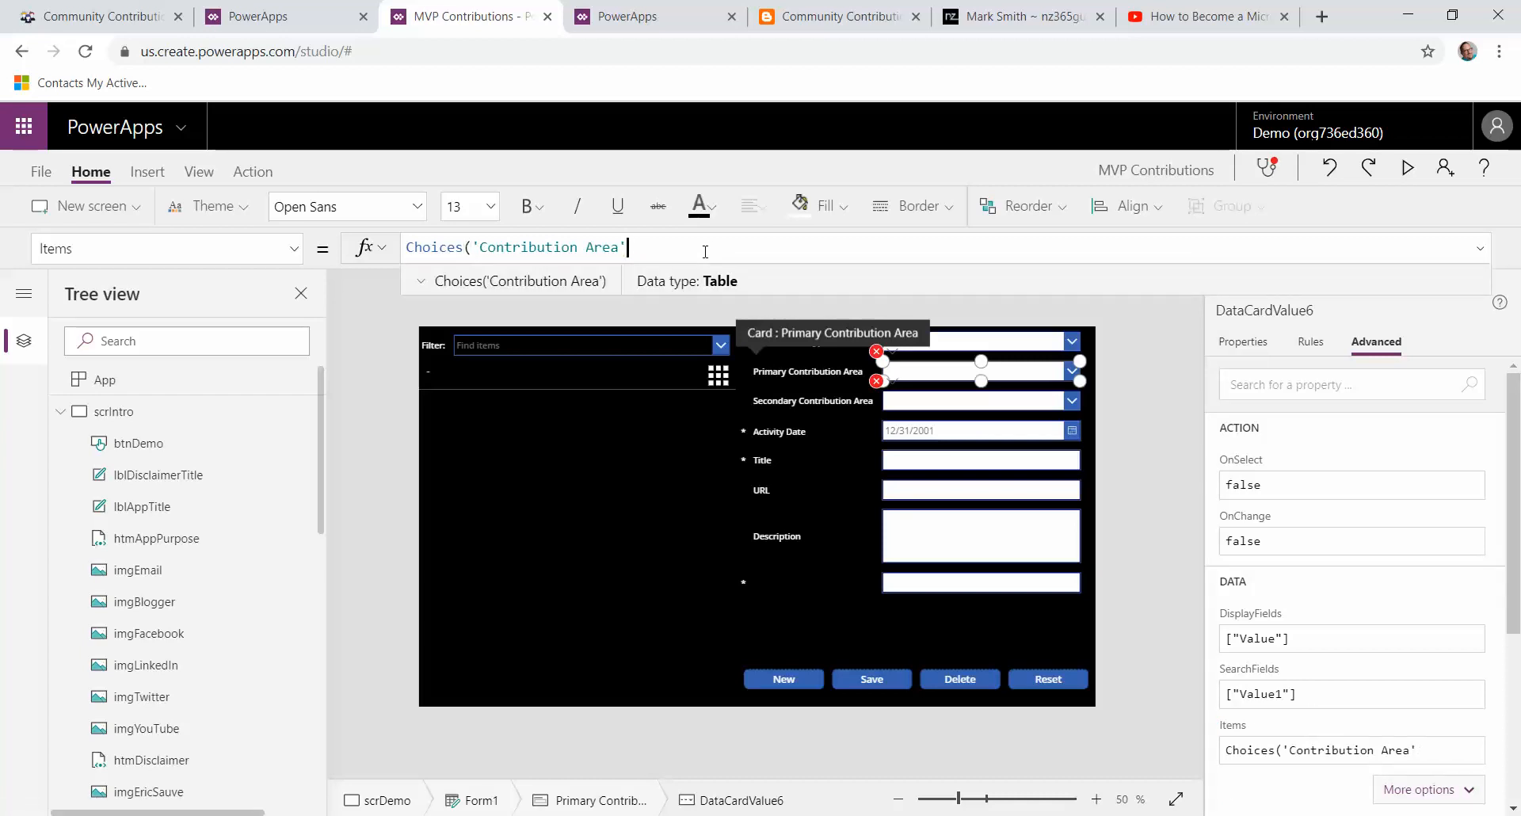
{"action": "key", "text": "BackSpace"}
{"action": "key", "text": "BackSpace"}
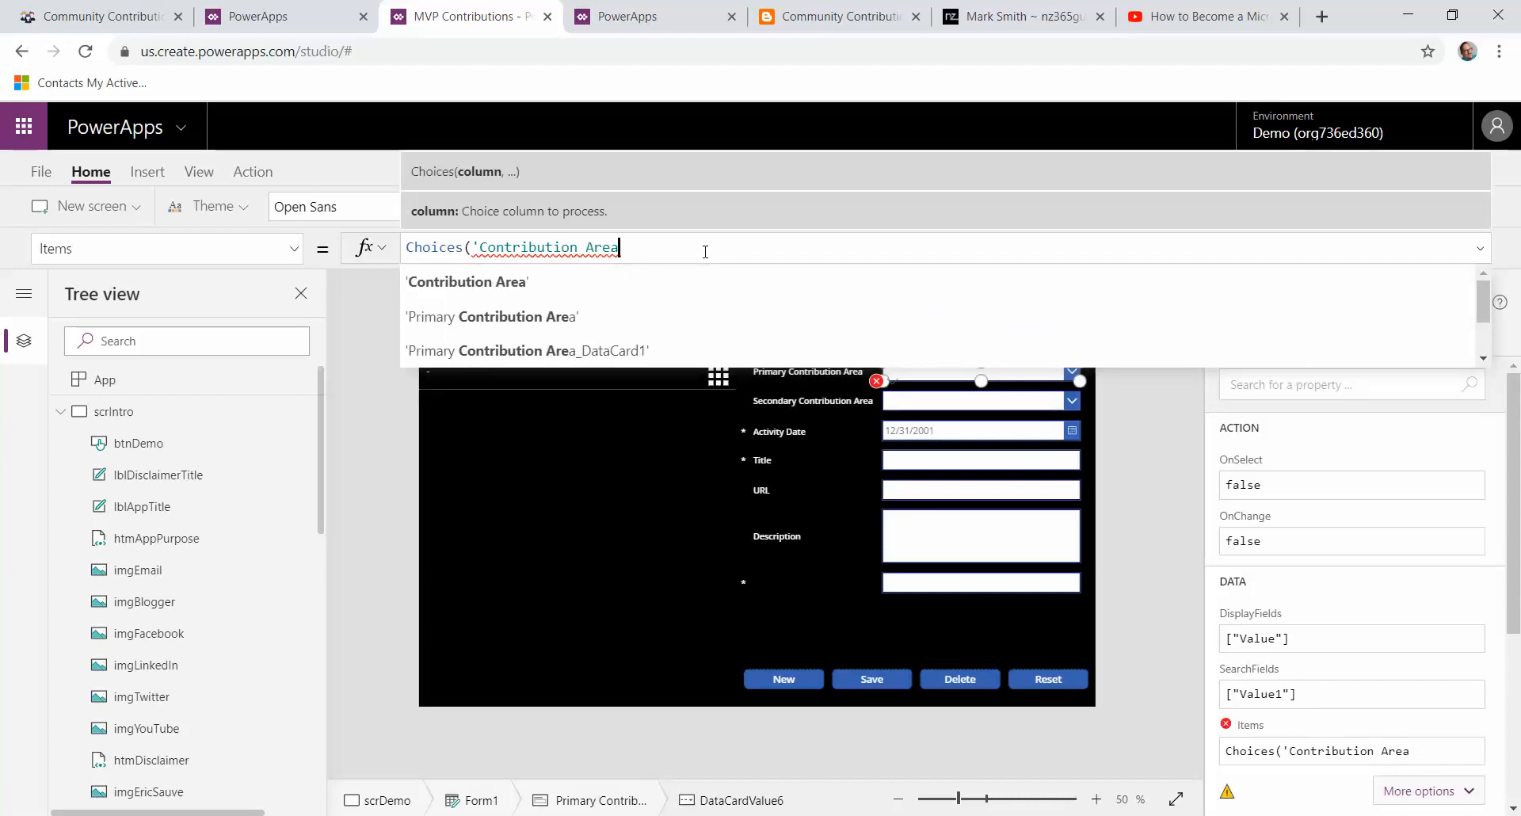
{"action": "left_click", "coordinate": [644, 276]}
{"action": "type", "text": ")"}
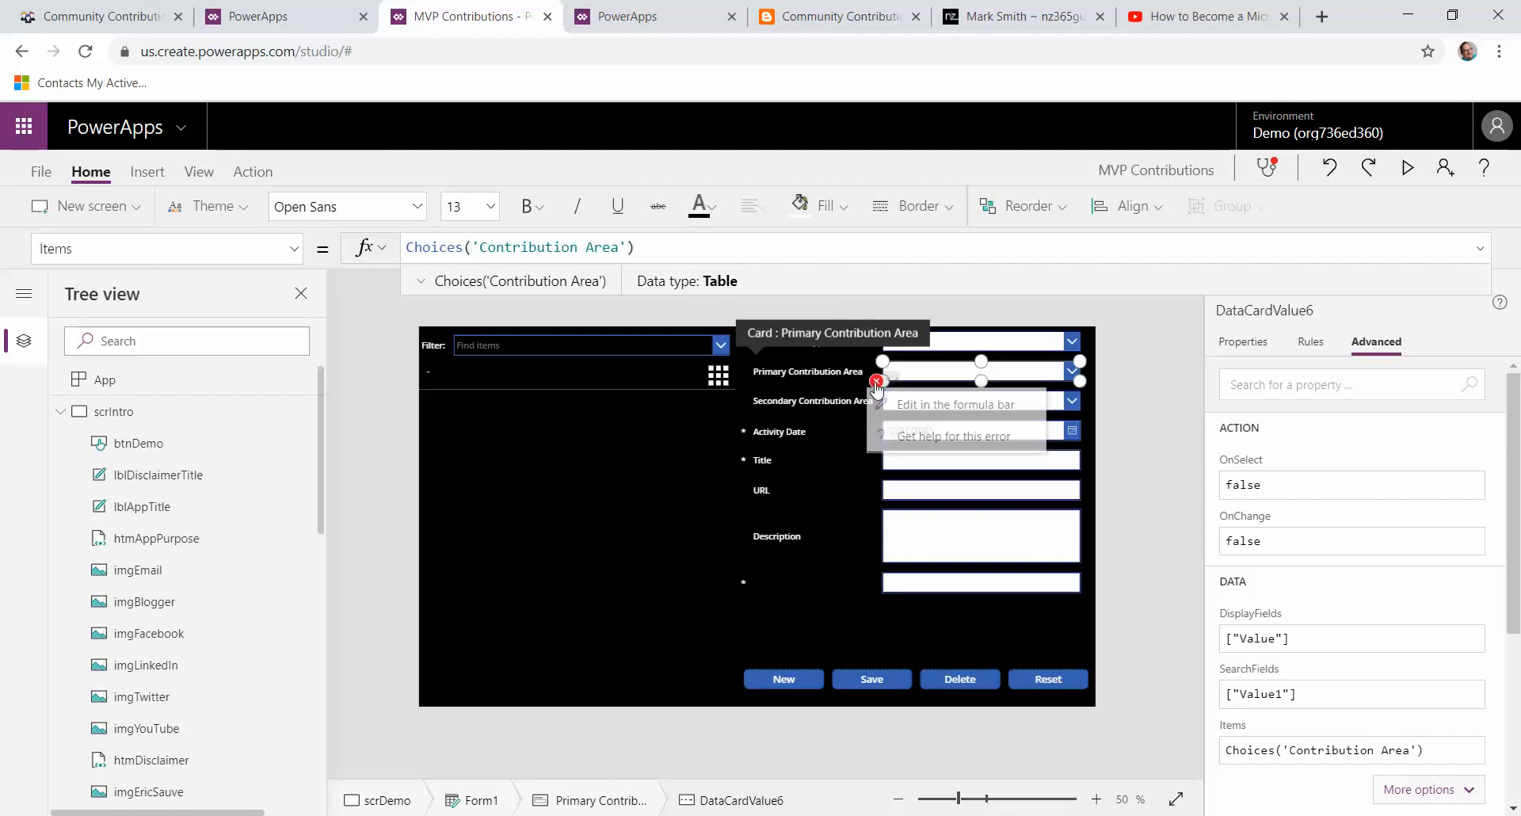
Step: Unlock the Secondary Contribution Area combo box and re-enter its Items formula as Choices('Contribution Area')
{"action": "left_click", "coordinate": [912, 400]}
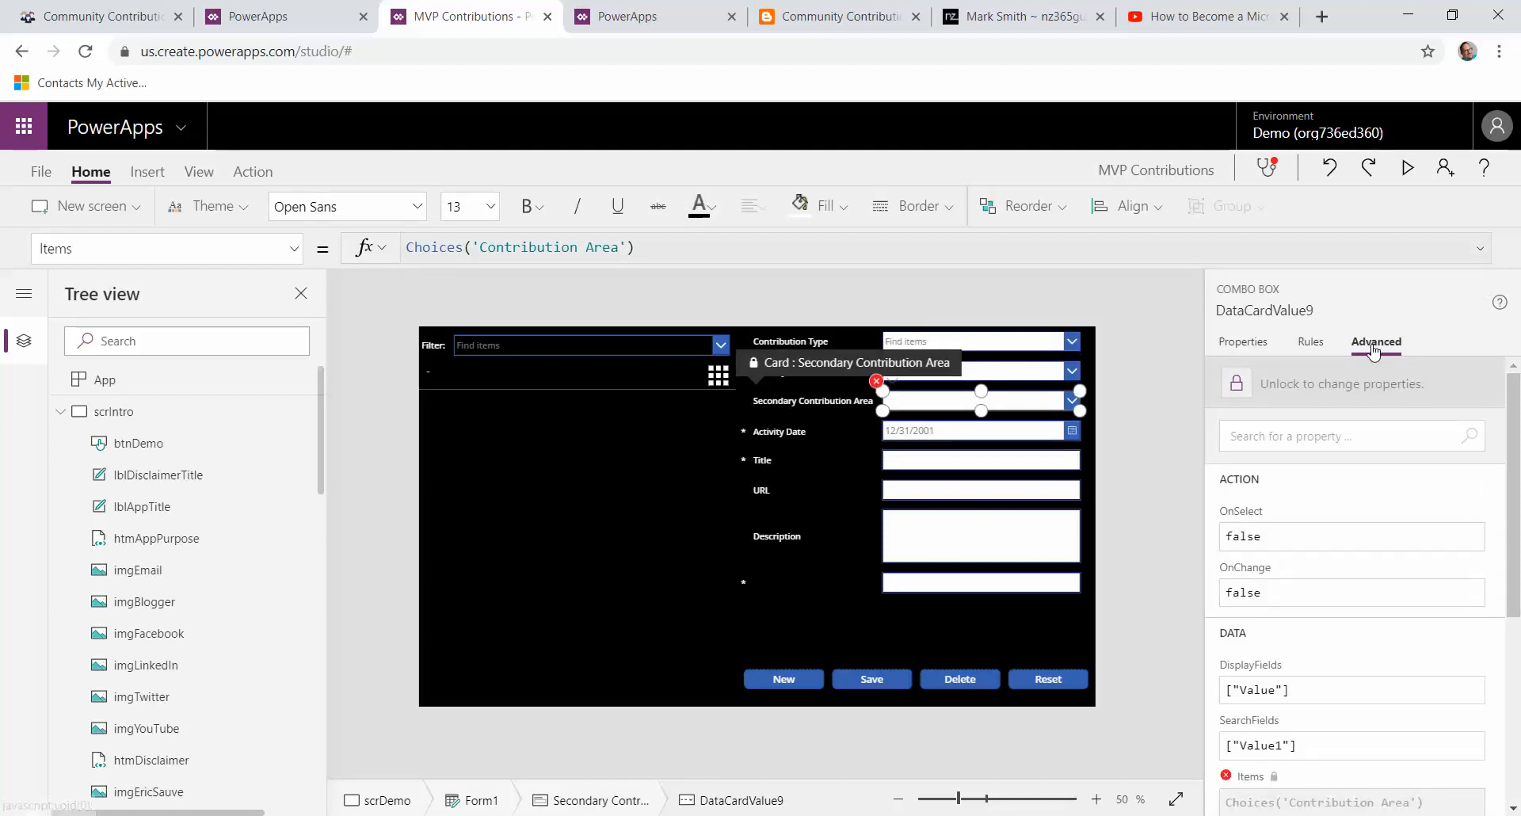
{"action": "left_click", "coordinate": [1363, 386]}
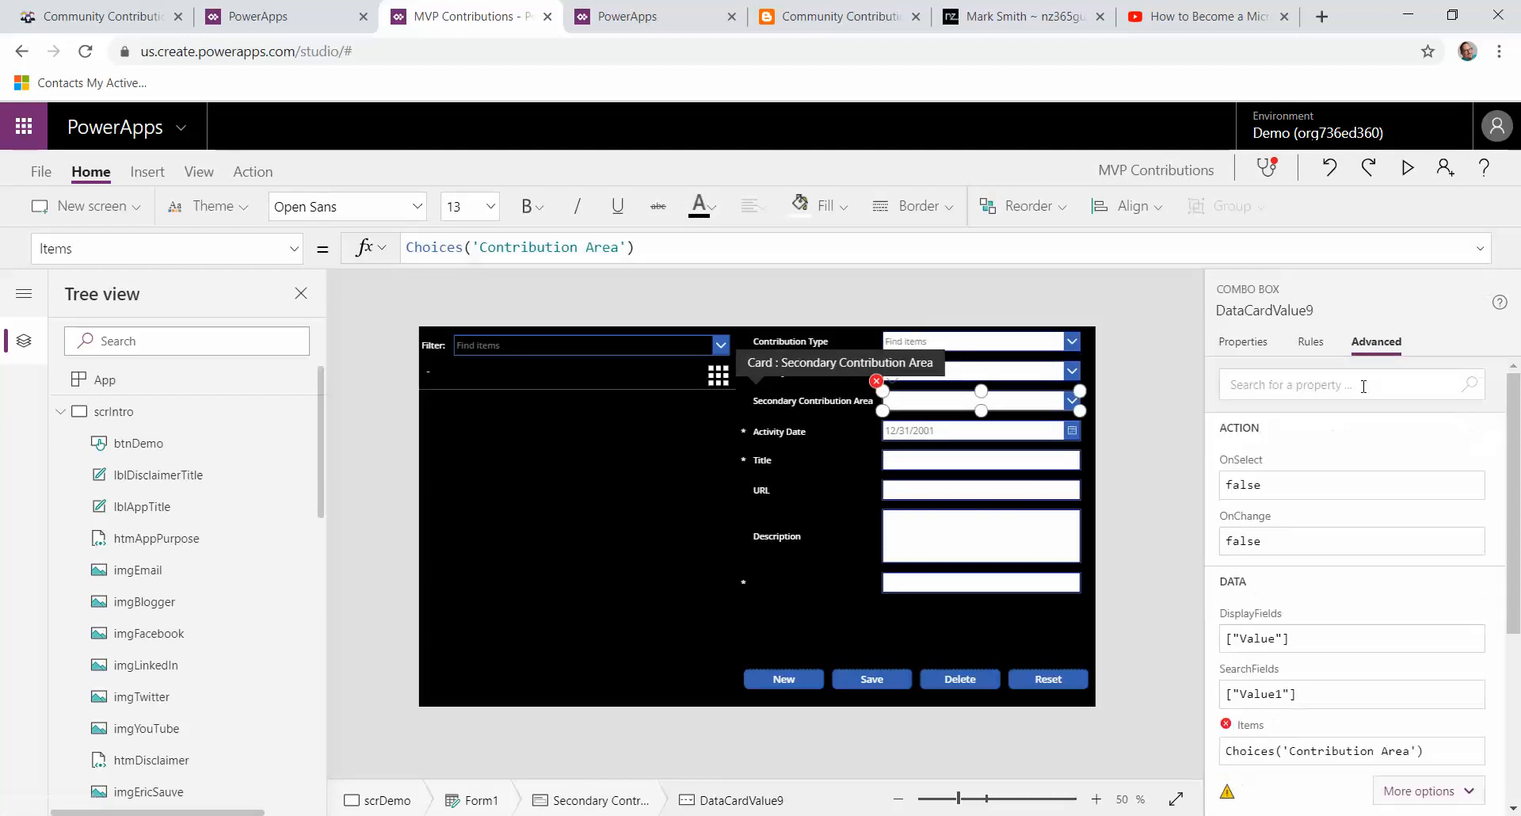
{"action": "left_click", "coordinate": [715, 243]}
{"action": "key", "text": "BackSpace"}
{"action": "key", "text": "BackSpace"}
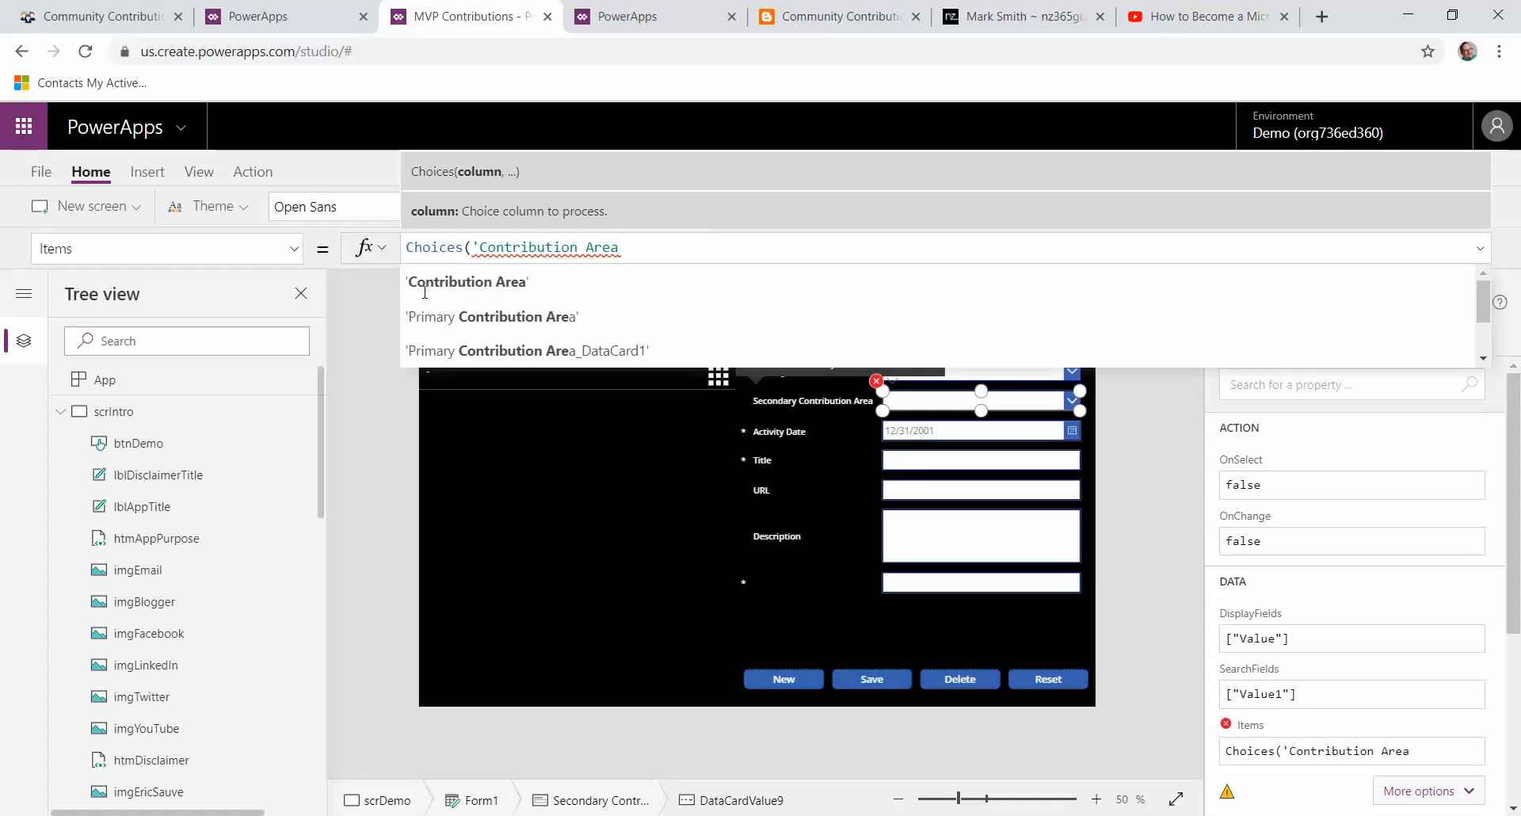
{"action": "left_click", "coordinate": [435, 292]}
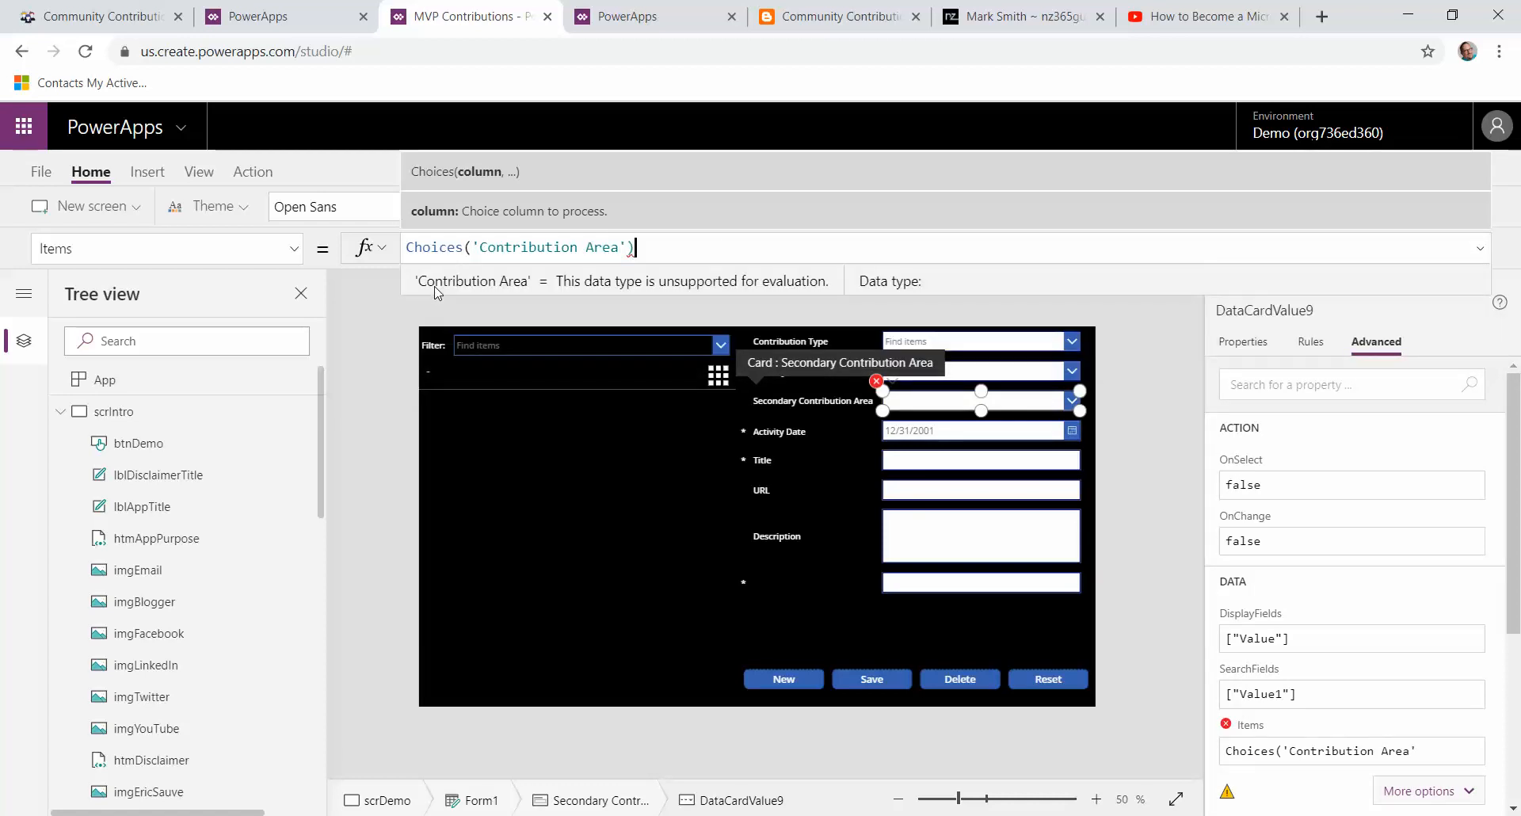
{"action": "left_click", "coordinate": [1177, 544]}
Step: Save the MVP Contributions app, publish this version, and return to the editor
{"action": "left_click", "coordinate": [38, 172]}
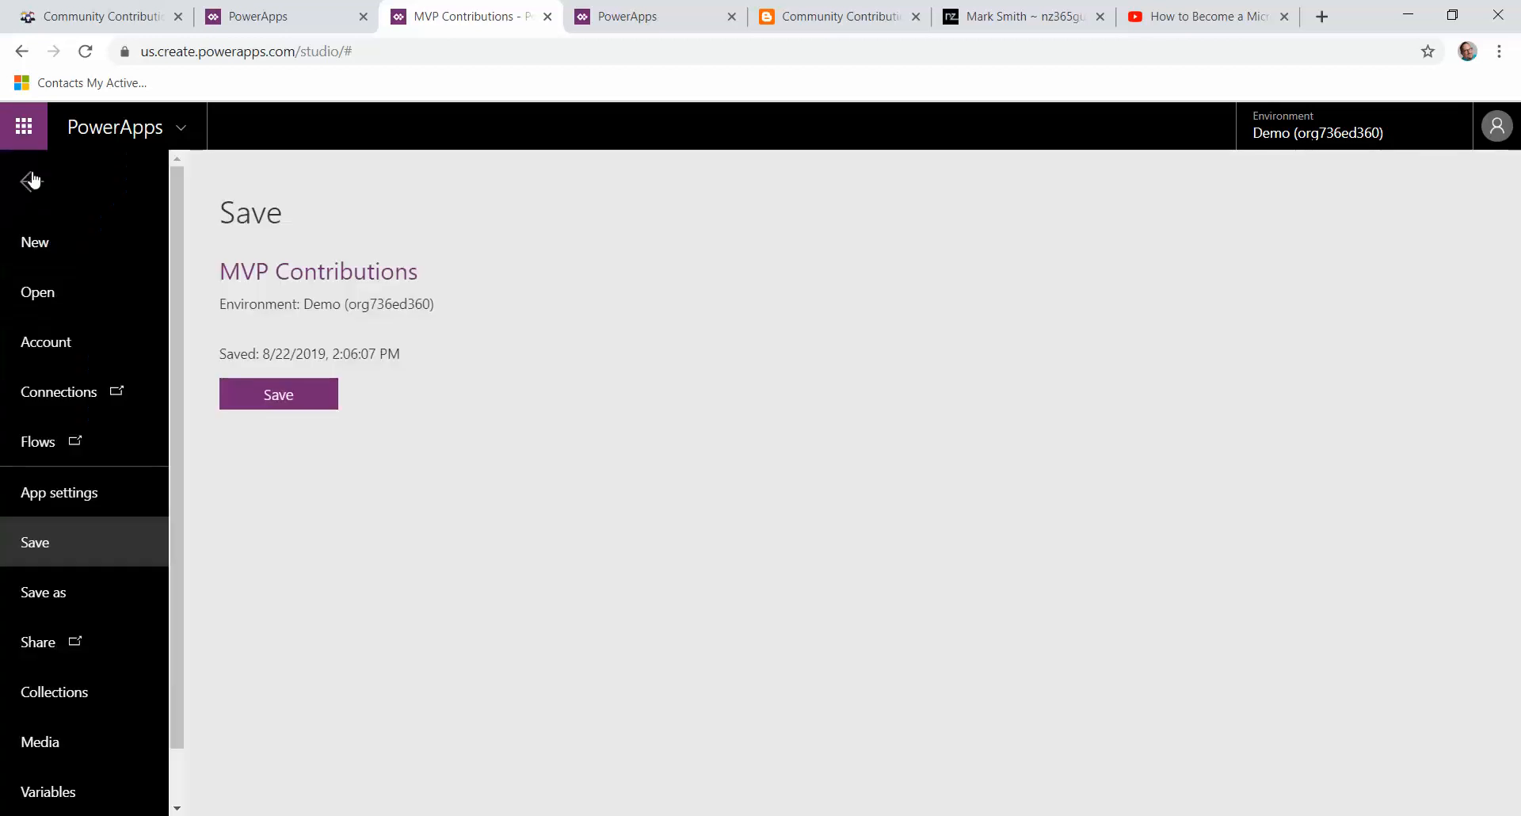
{"action": "left_click", "coordinate": [277, 395]}
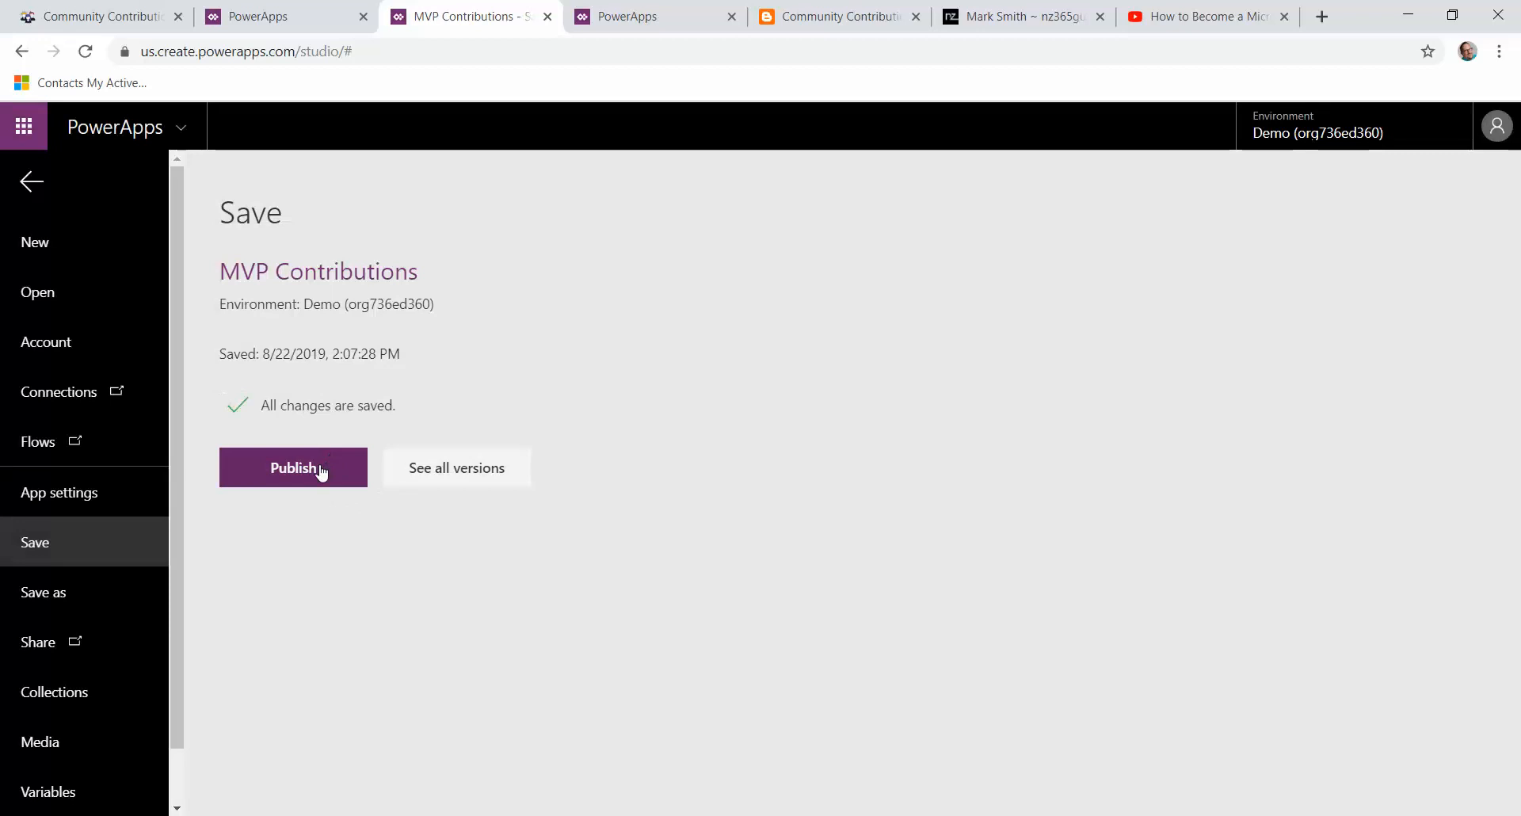
{"action": "left_click", "coordinate": [320, 467]}
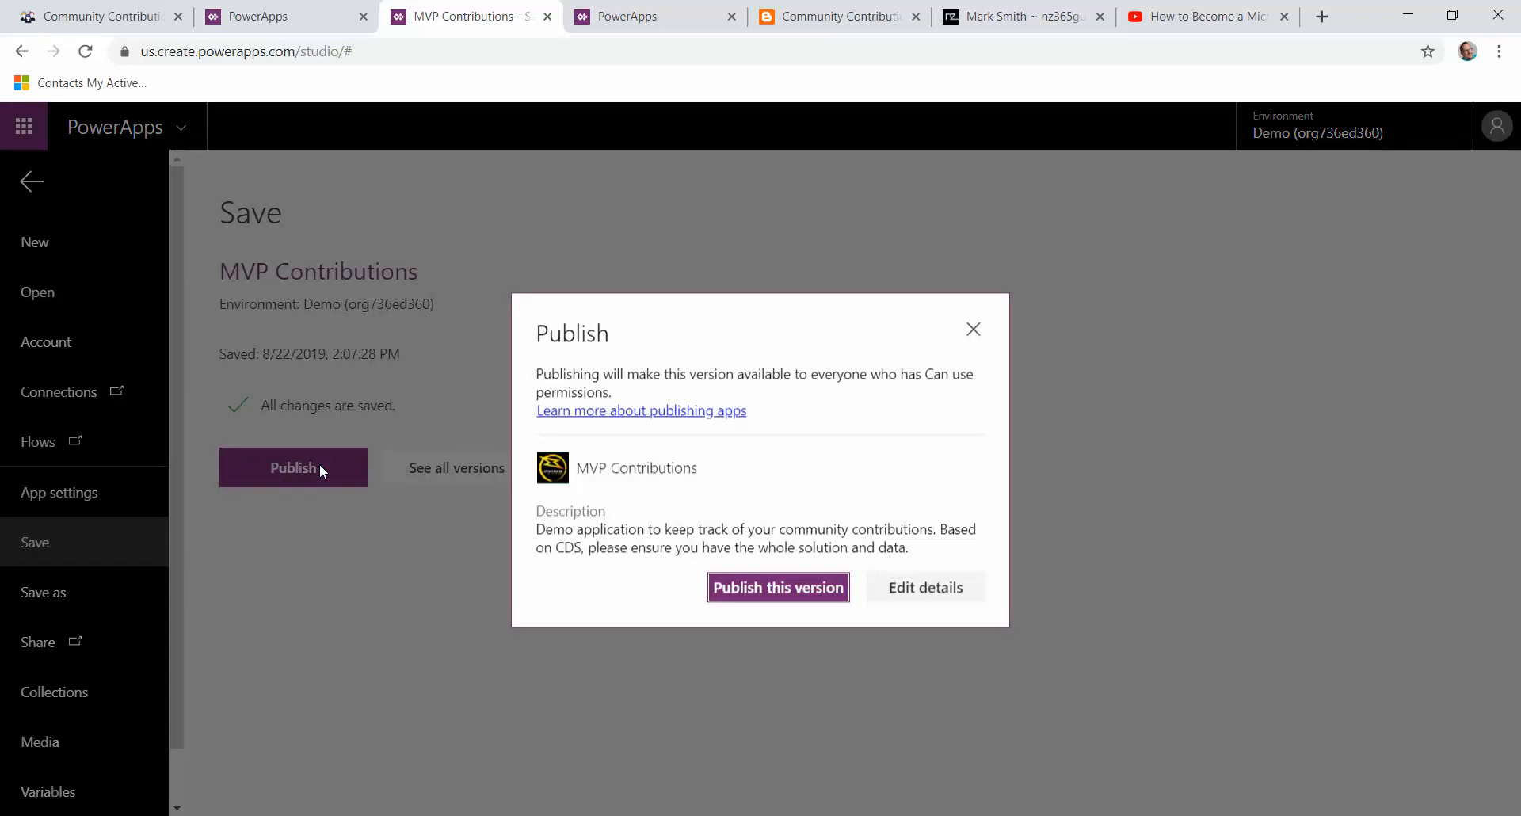
{"action": "left_click", "coordinate": [760, 588]}
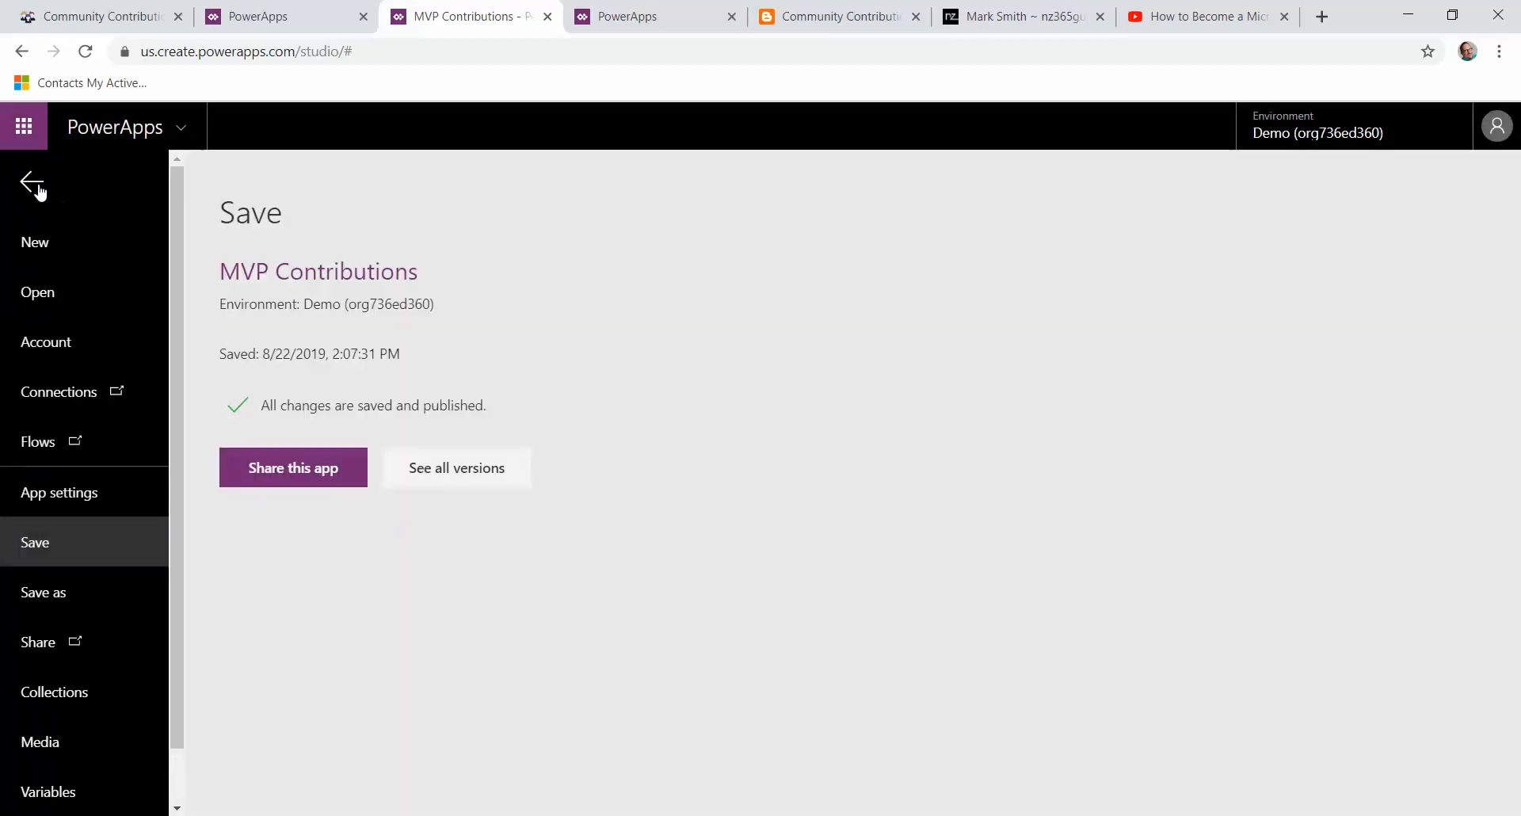
{"action": "left_click", "coordinate": [41, 189]}
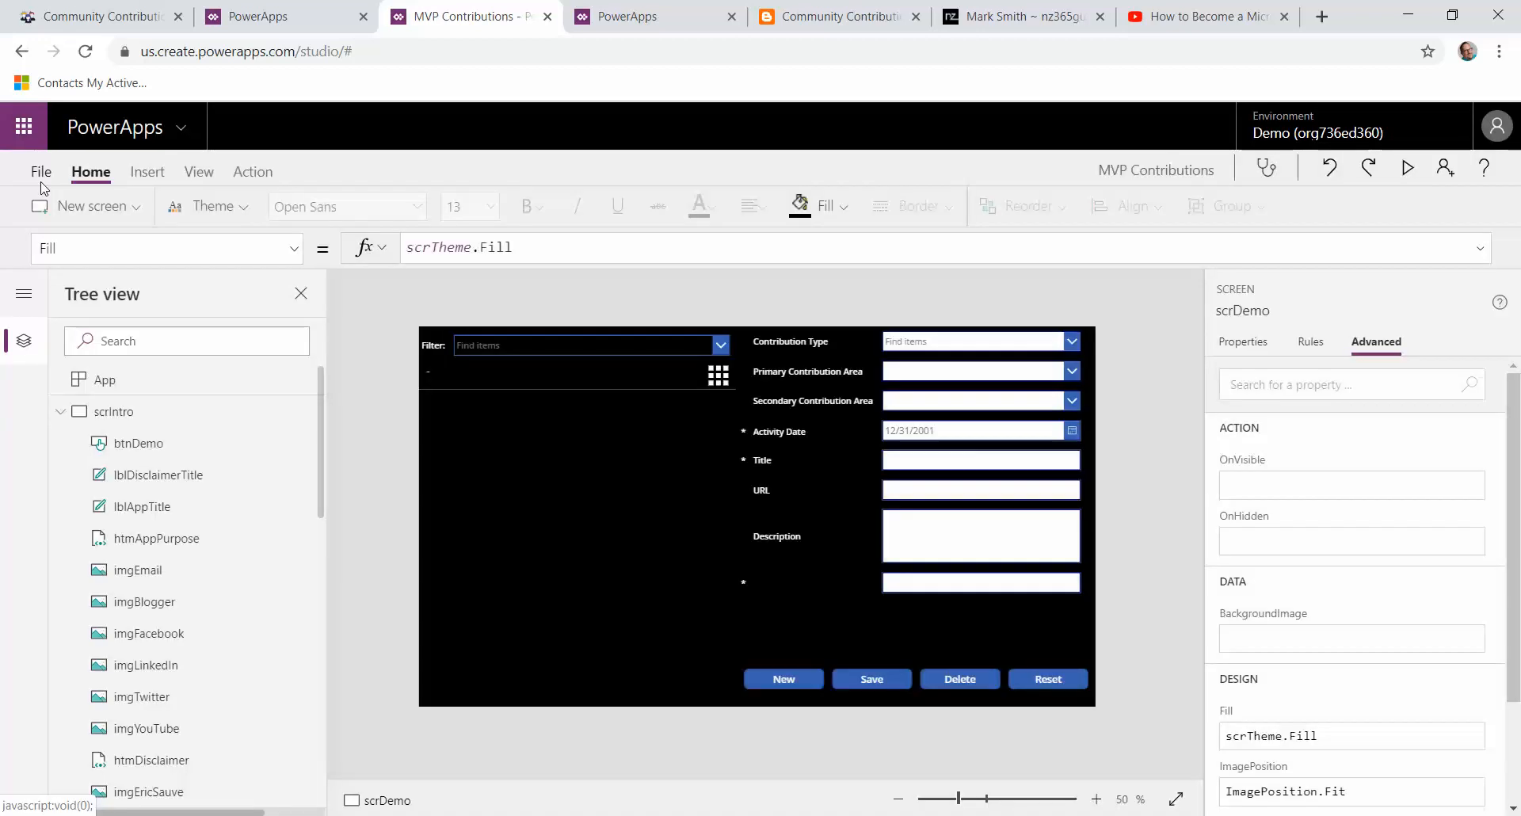
Step: Preview the app and start a new contribution with Contribution Type set to Article
{"action": "left_click", "coordinate": [1408, 168]}
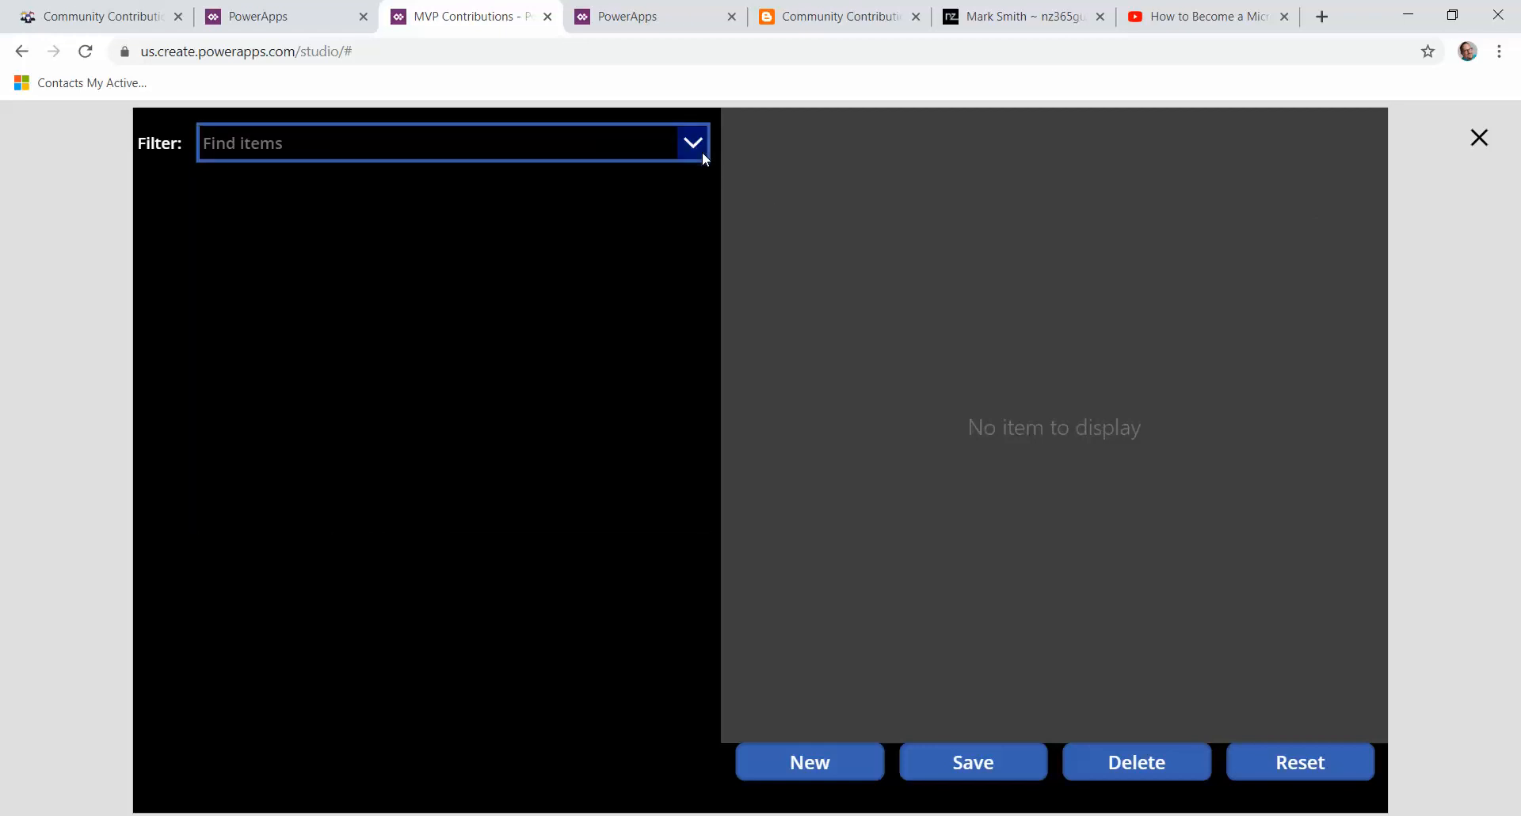
{"action": "left_click", "coordinate": [697, 149]}
{"action": "left_click", "coordinate": [677, 617]}
{"action": "left_click", "coordinate": [846, 762]}
{"action": "left_click", "coordinate": [1344, 136]}
{"action": "left_click", "coordinate": [1105, 181]}
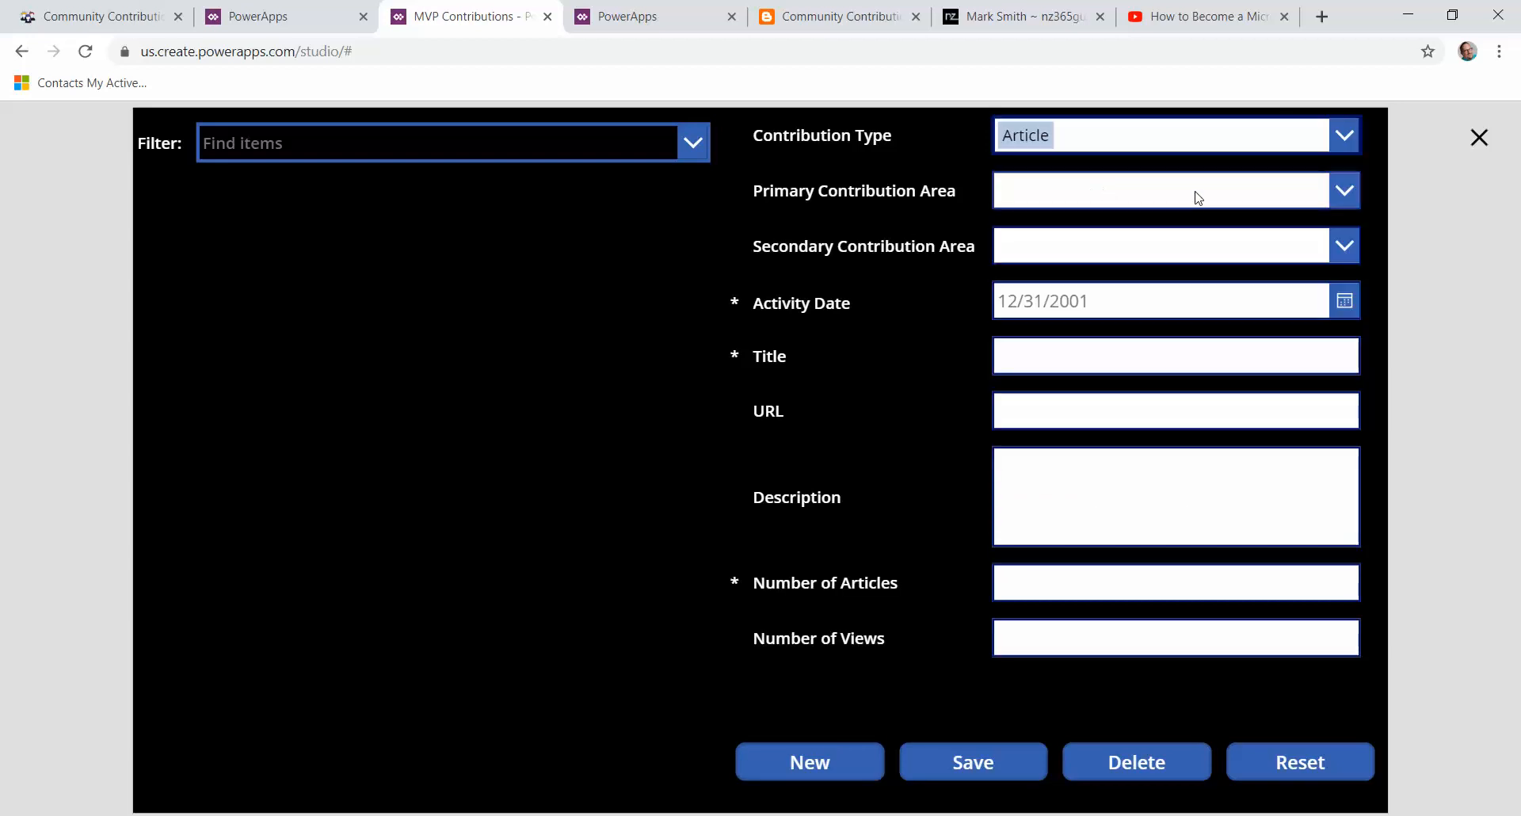
Step: Set the Primary Contribution Area to PowerApps and the Secondary Contribution Area to Azure Bot Service
{"action": "left_click", "coordinate": [1345, 190]}
{"action": "left_click", "coordinate": [1158, 239]}
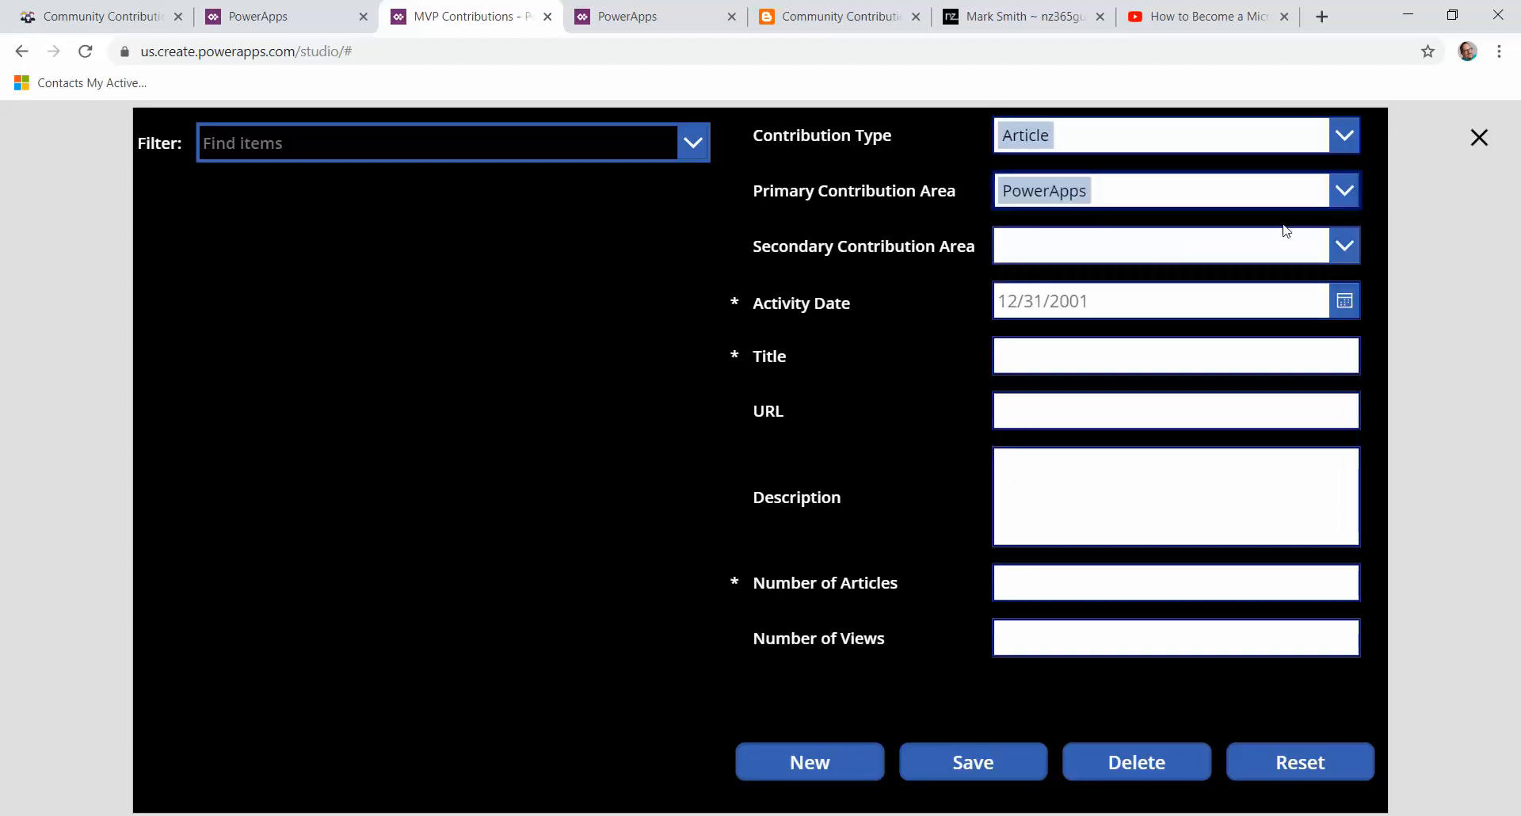
{"action": "left_click", "coordinate": [1342, 248]}
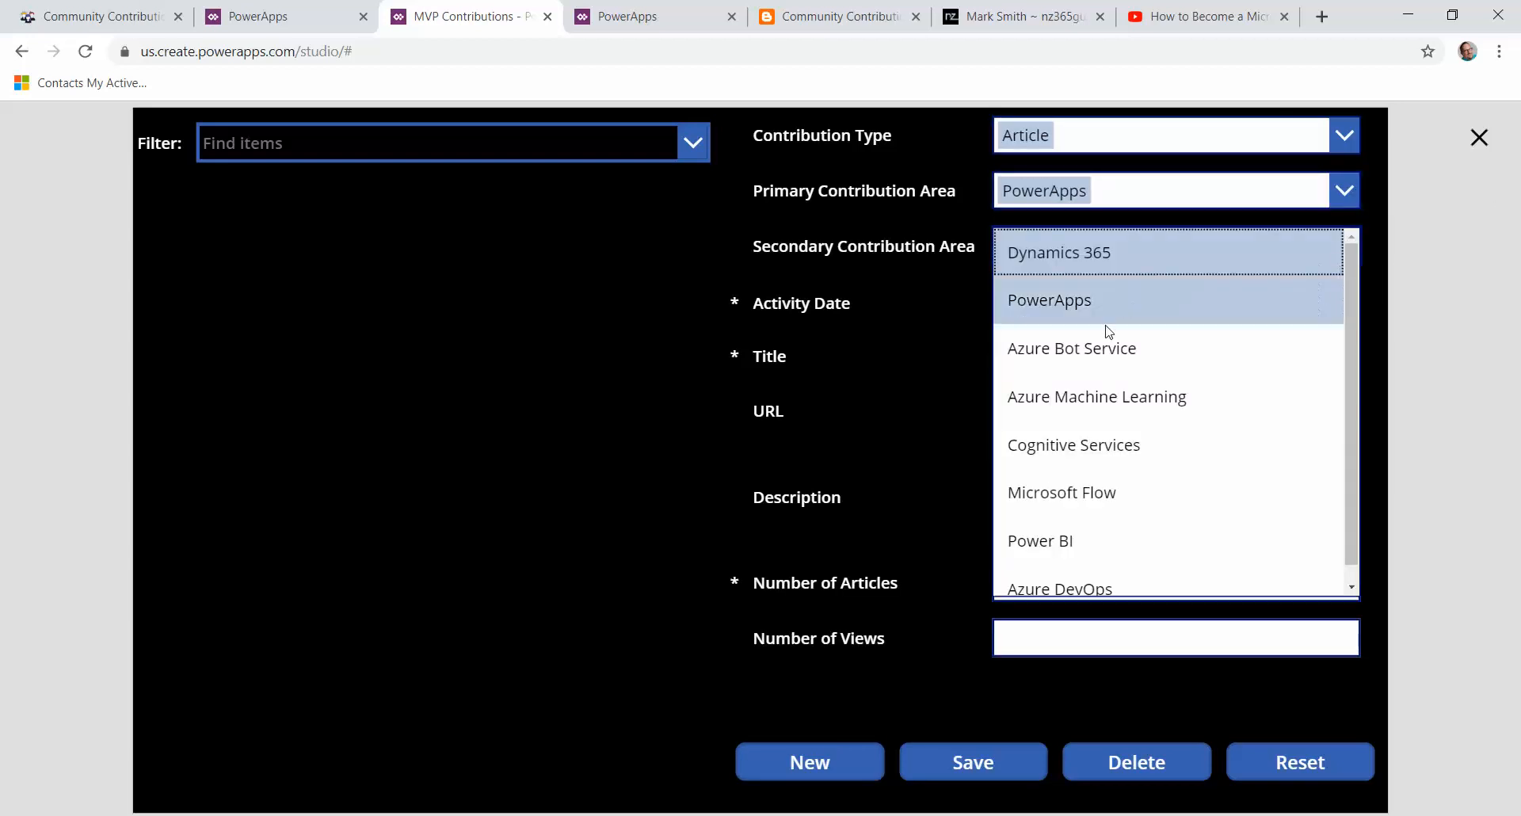
{"action": "left_click", "coordinate": [1102, 349]}
Step: Set the Activity Date to 8/22/2019 using the date picker
{"action": "left_click", "coordinate": [1343, 299]}
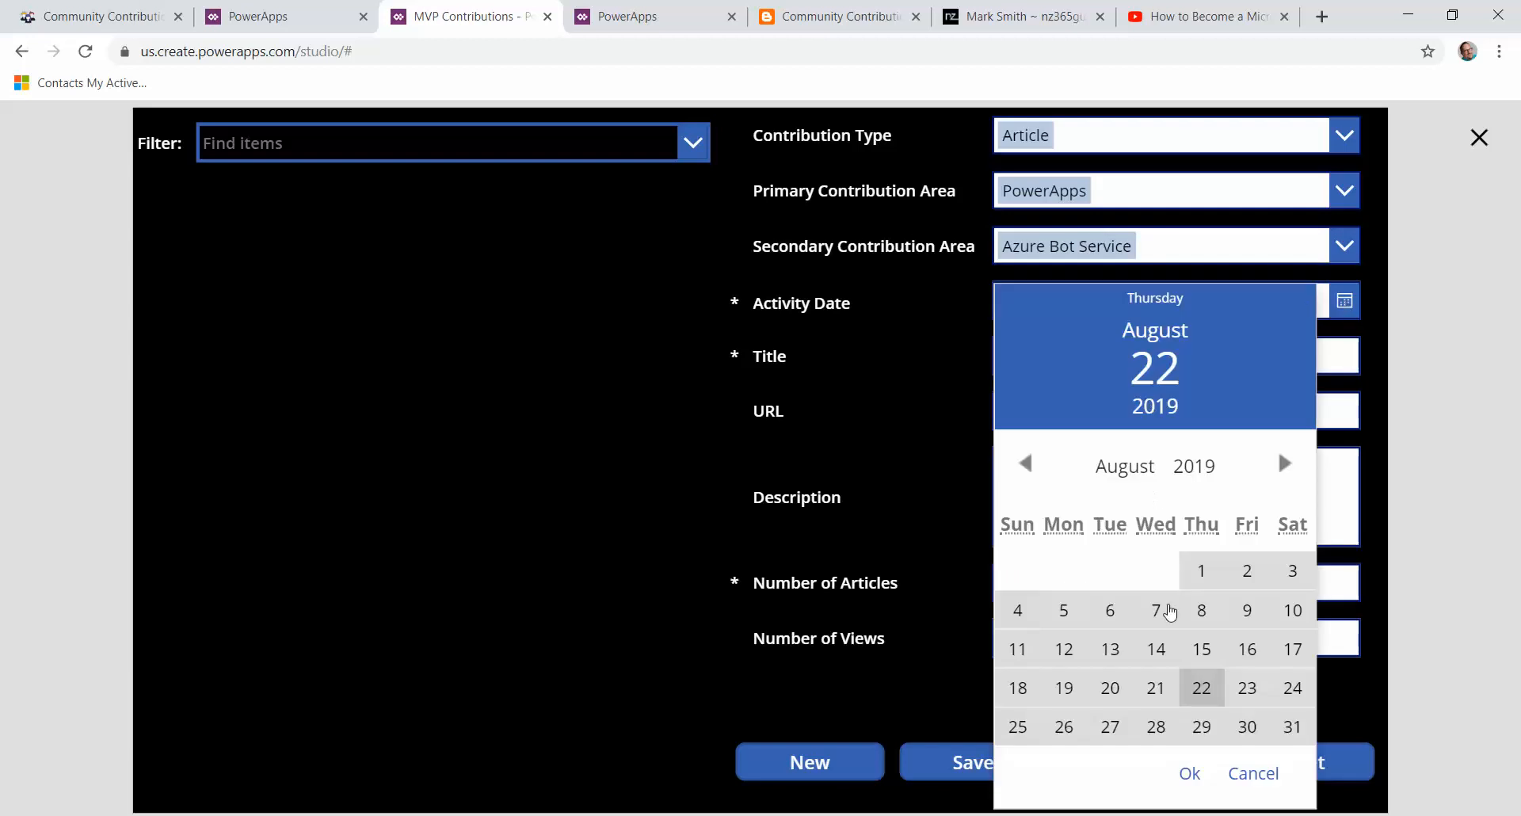
{"action": "left_click", "coordinate": [1199, 689]}
{"action": "left_click", "coordinate": [1190, 773]}
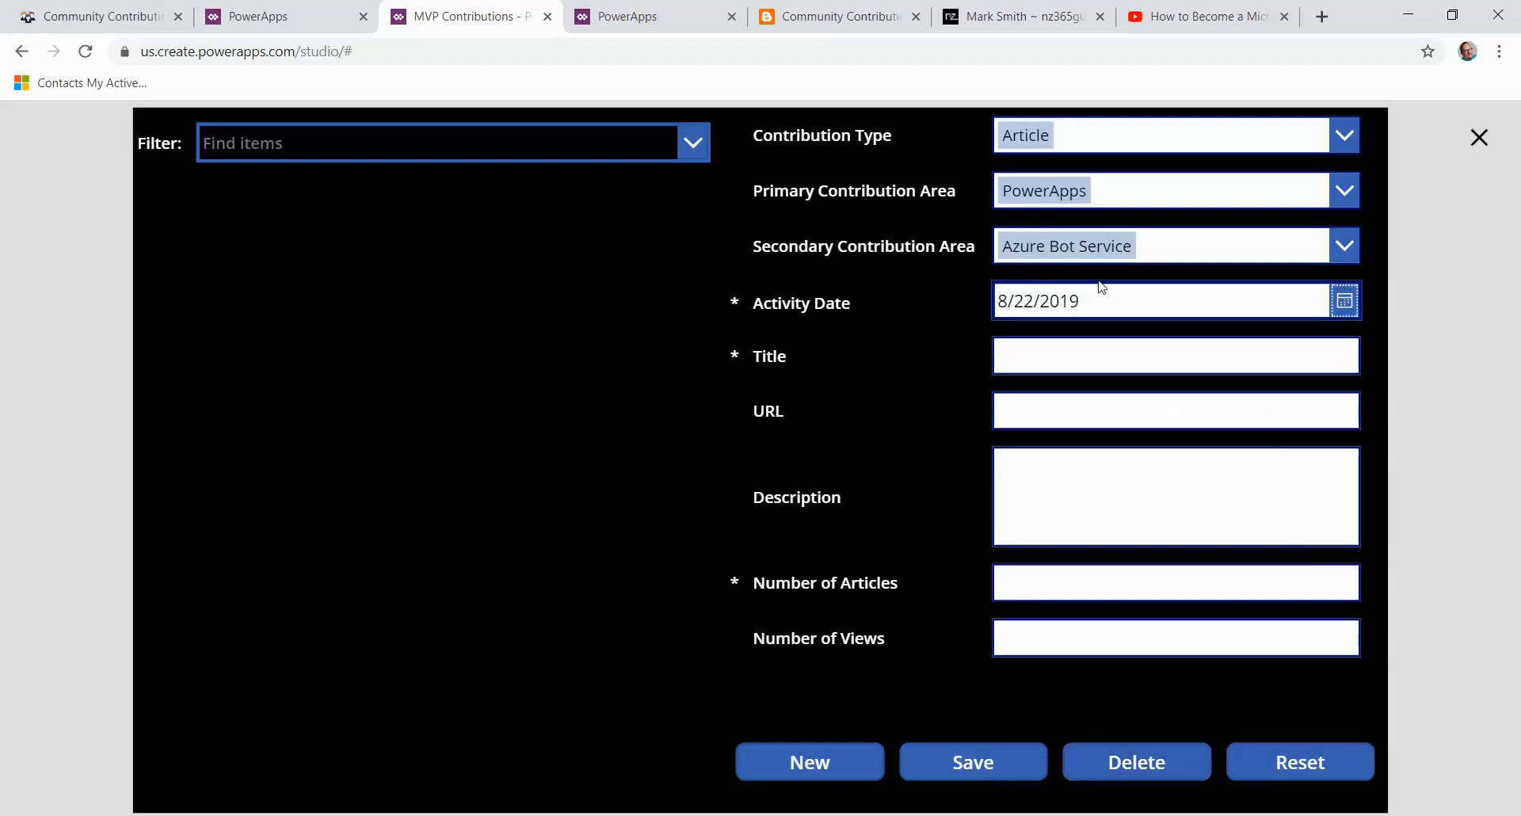
Step: Enter the contribution's Title as "This is a nice title"
{"action": "left_click", "coordinate": [1094, 361]}
{"action": "type", "text": "THi"}
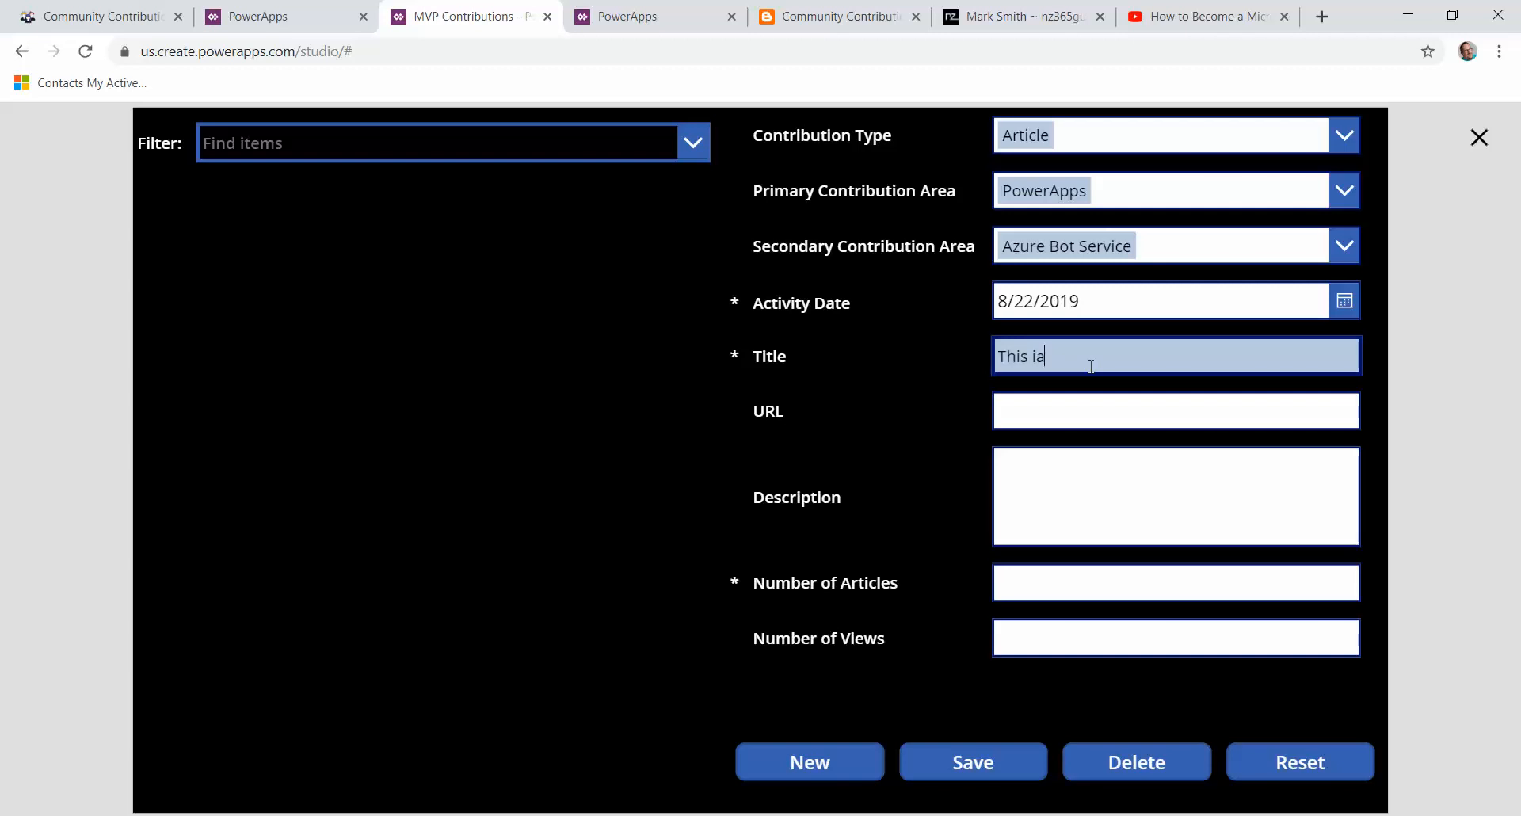
{"action": "type", "text": "s is a nive"}
{"action": "key", "text": "Tab"}
Step: Fill in the URL as powerdiver.blogspot.com and the Description as "Come and subscribe"
{"action": "type", "text": "powerdiver.bl"}
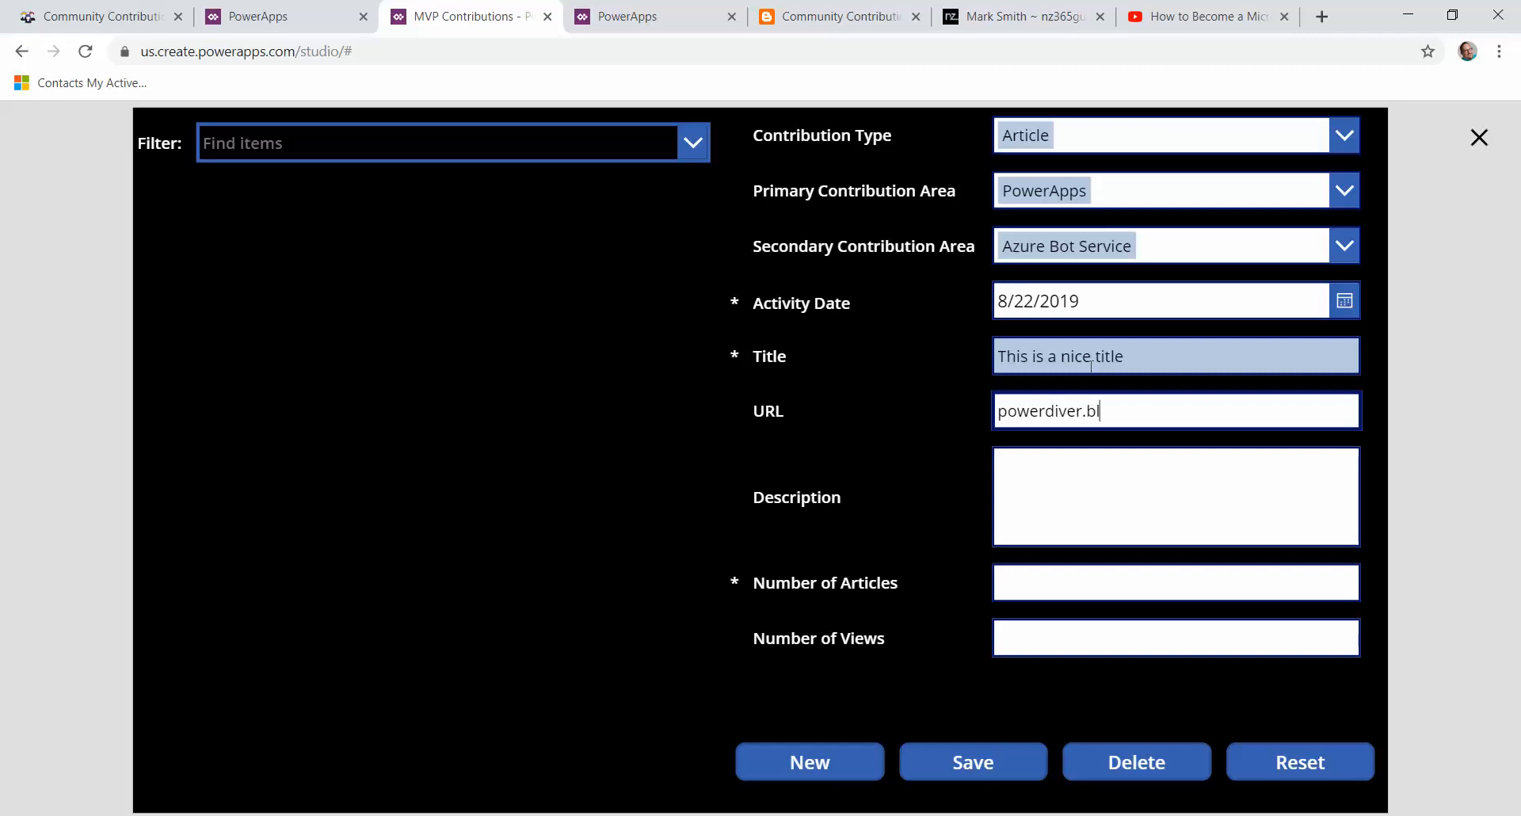
{"action": "type", "text": "ogspot.com"}
{"action": "key", "text": "Tab"}
{"action": "type", "text": "Com"}
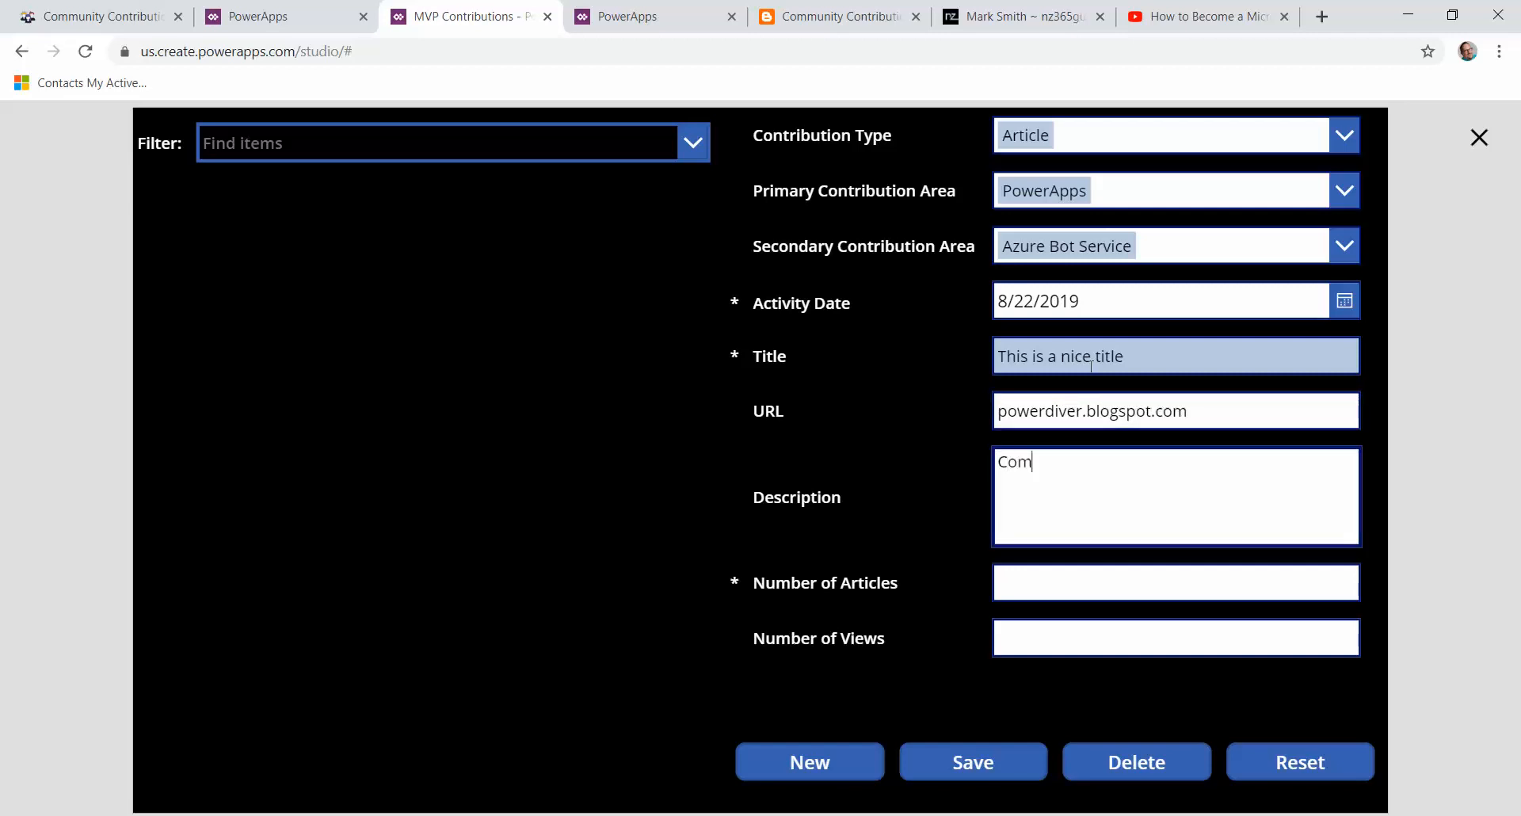
{"action": "type", "text": "e and subscribe"}
{"action": "key", "text": "Tab"}
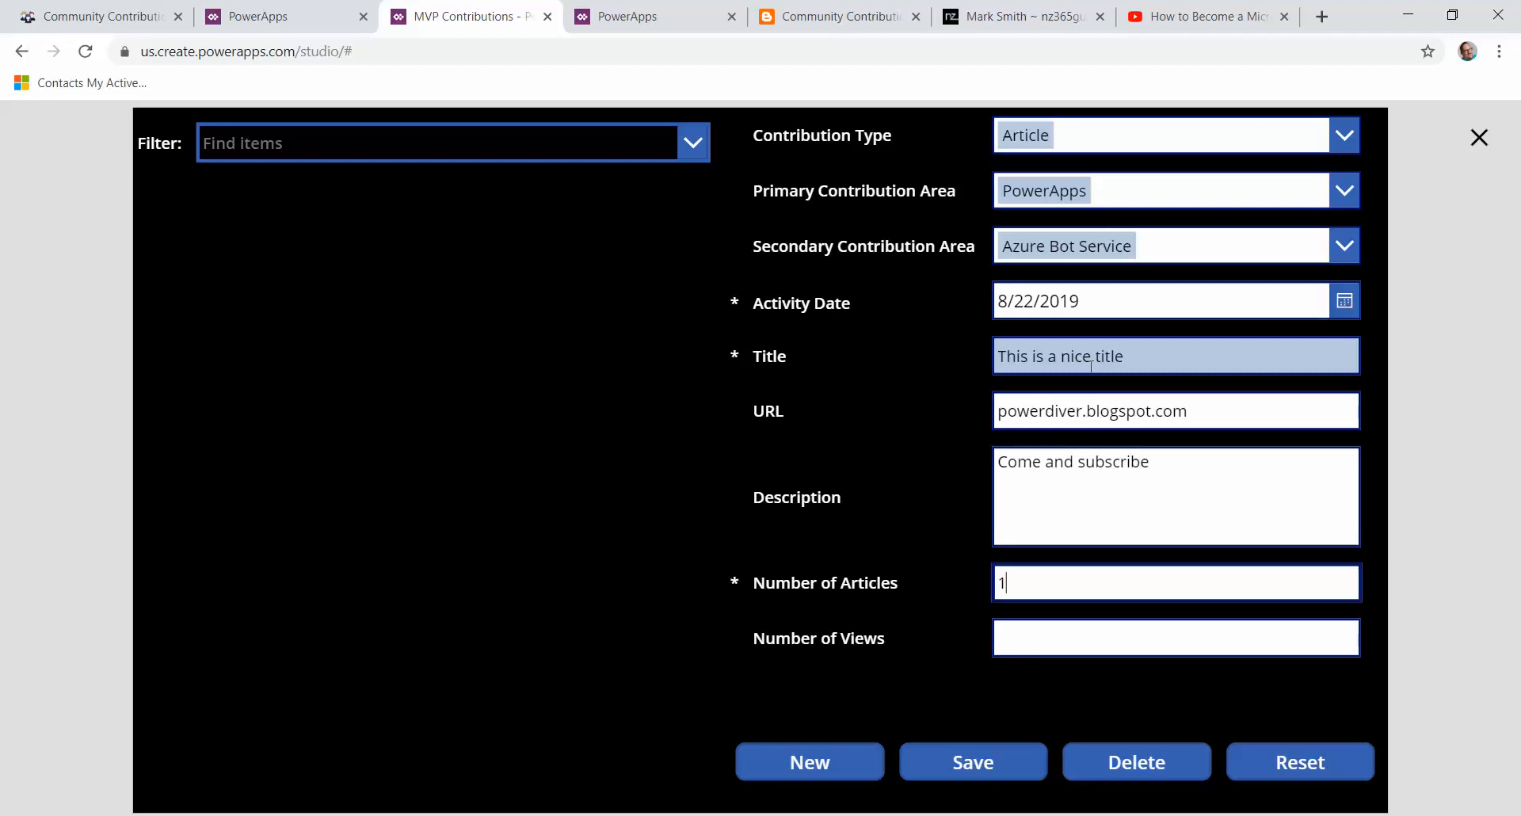
Step: Set Number of Articles to 1 and Number of Views to 100, then save the contribution record
{"action": "type", "text": "1"}
{"action": "left_click", "coordinate": [1104, 641]}
{"action": "type", "text": "100"}
{"action": "left_click", "coordinate": [933, 764]}
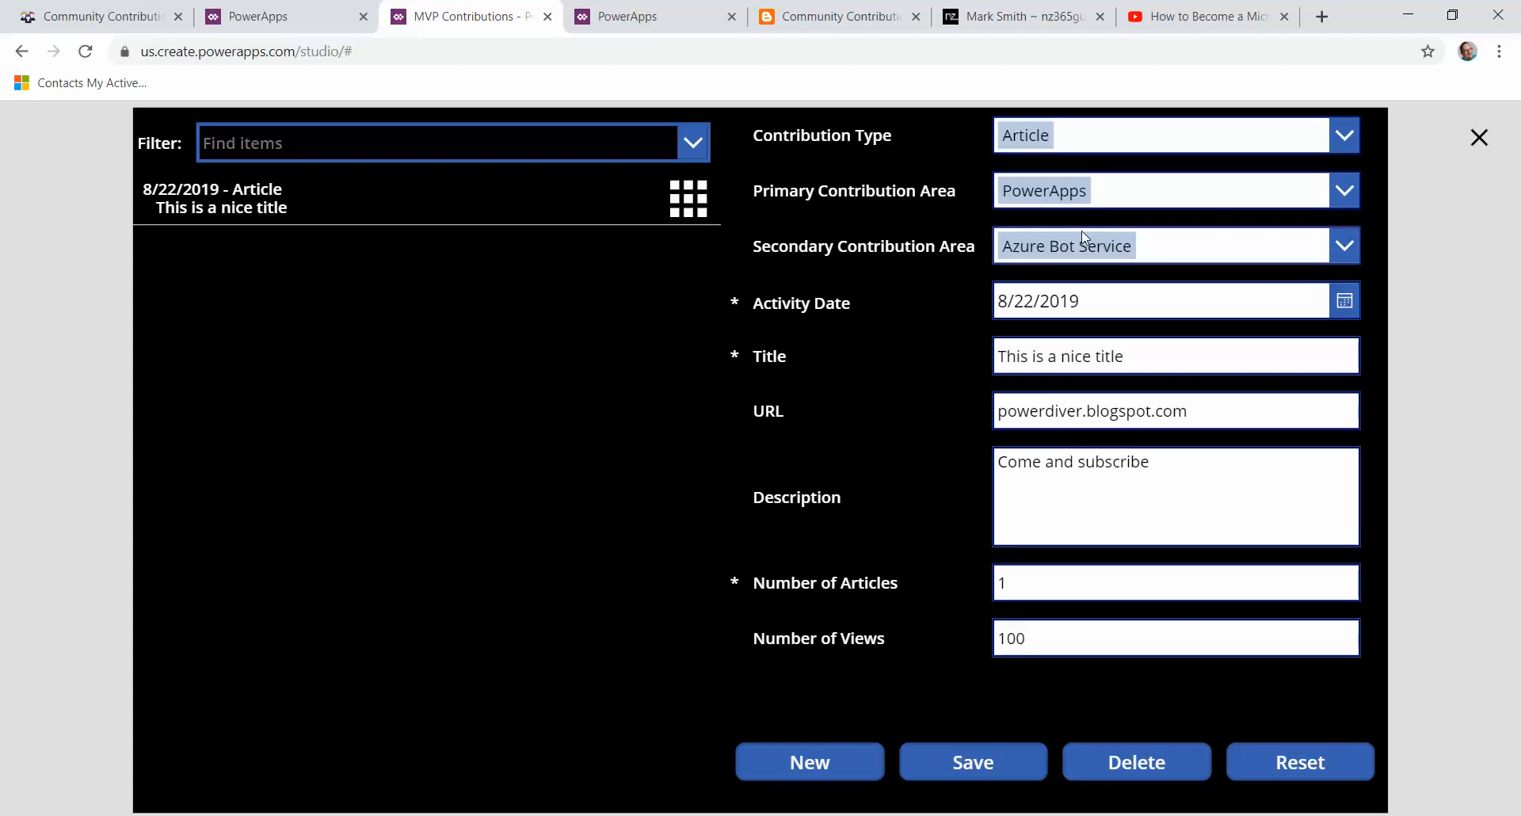
Step: Change the Secondary Contribution Area to Dynamics 365 and save the record again
{"action": "left_click", "coordinate": [1343, 248]}
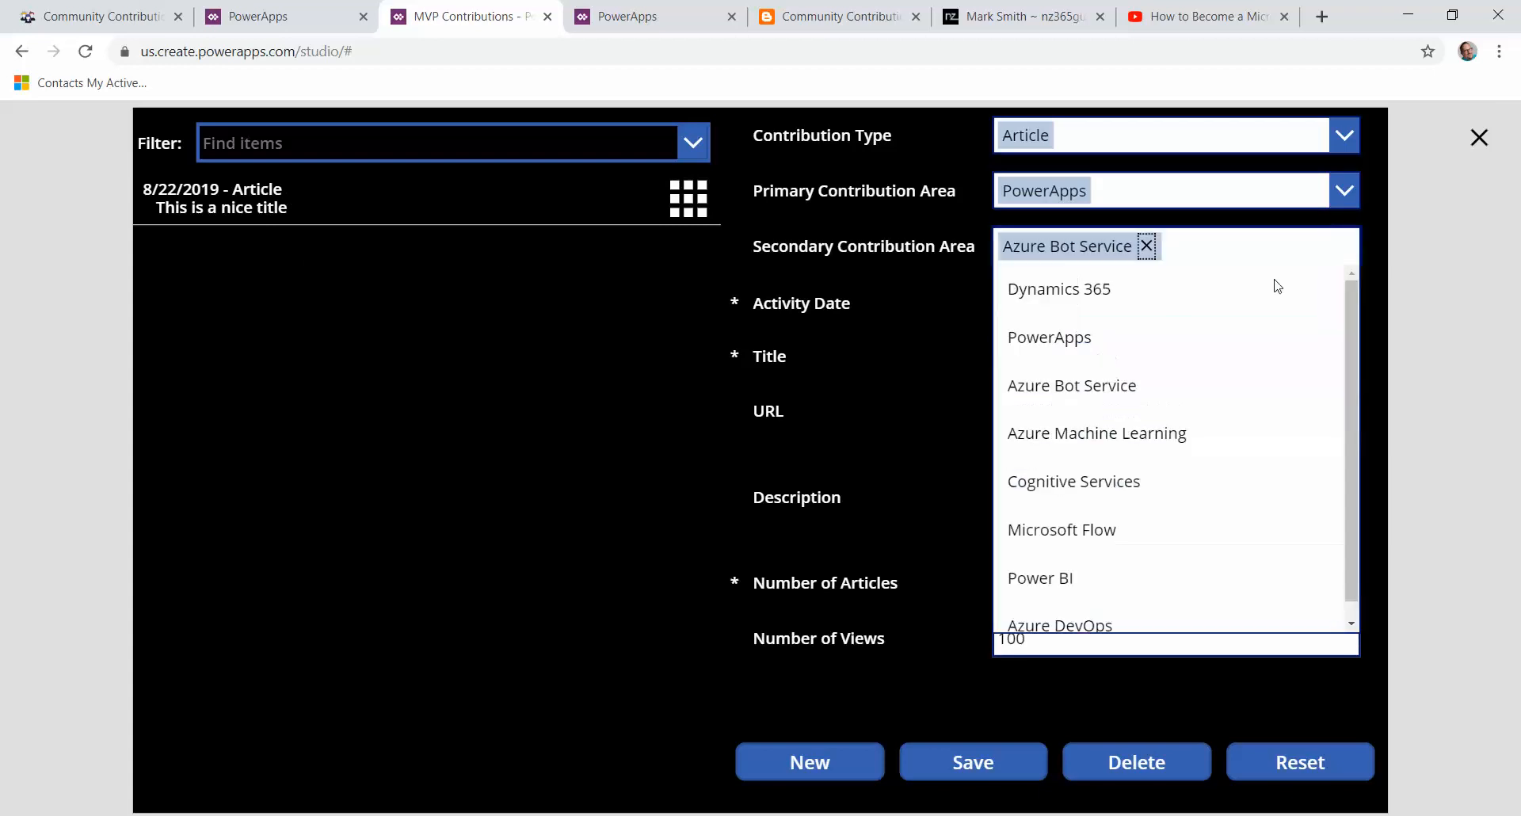
{"action": "left_click", "coordinate": [1100, 301]}
{"action": "left_click", "coordinate": [932, 772]}
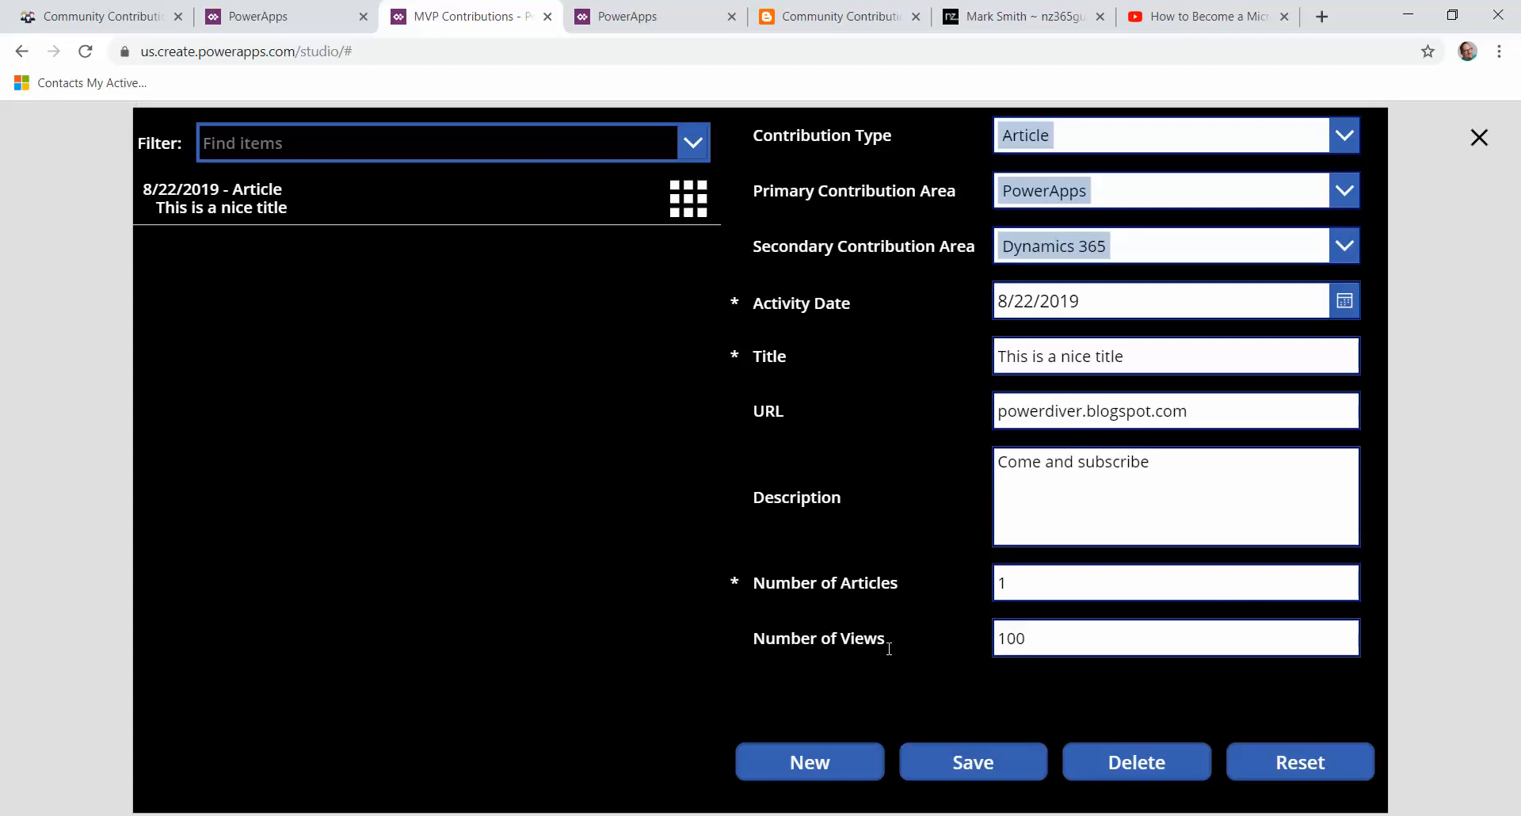
Step: Open the saved record's URL link to view the blog page in a new tab
{"action": "left_click", "coordinate": [699, 210]}
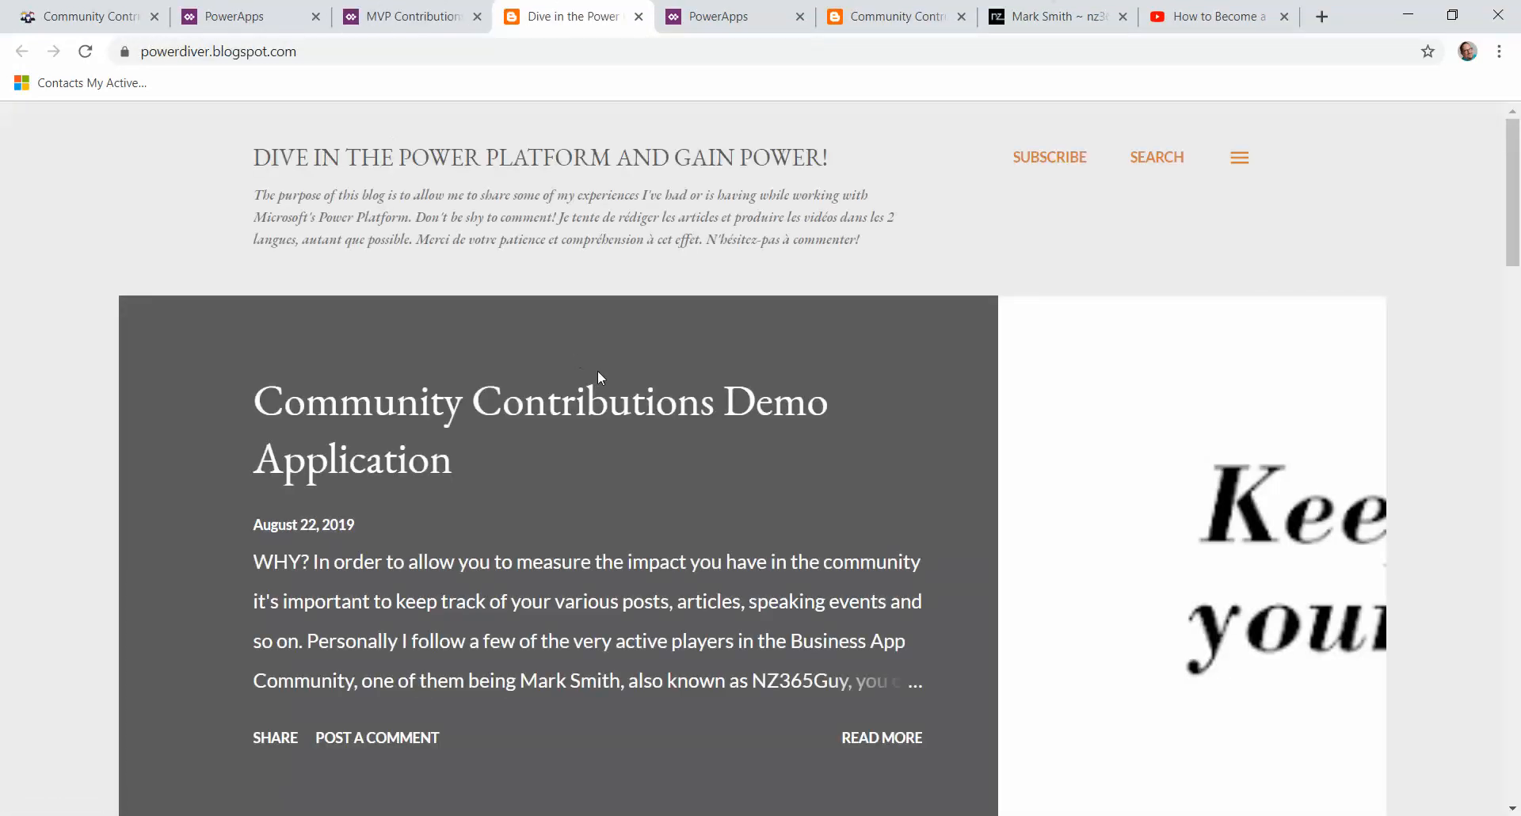
{"action": "scroll", "coordinate": [639, 424], "scroll_direction": "down", "scroll_amount": 1}
{"action": "scroll", "coordinate": [639, 425], "scroll_direction": "up", "scroll_amount": 1}
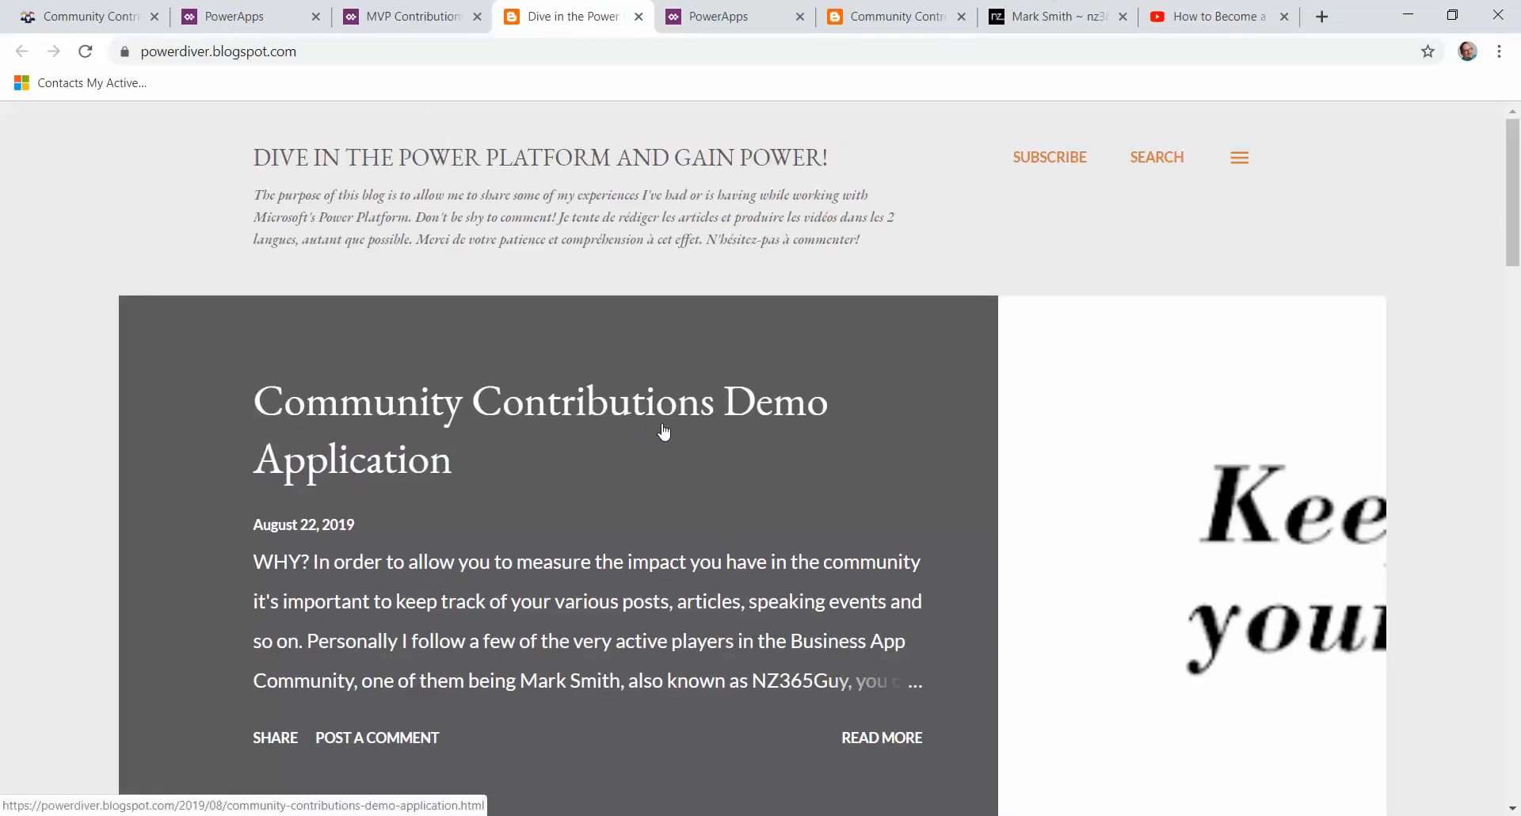